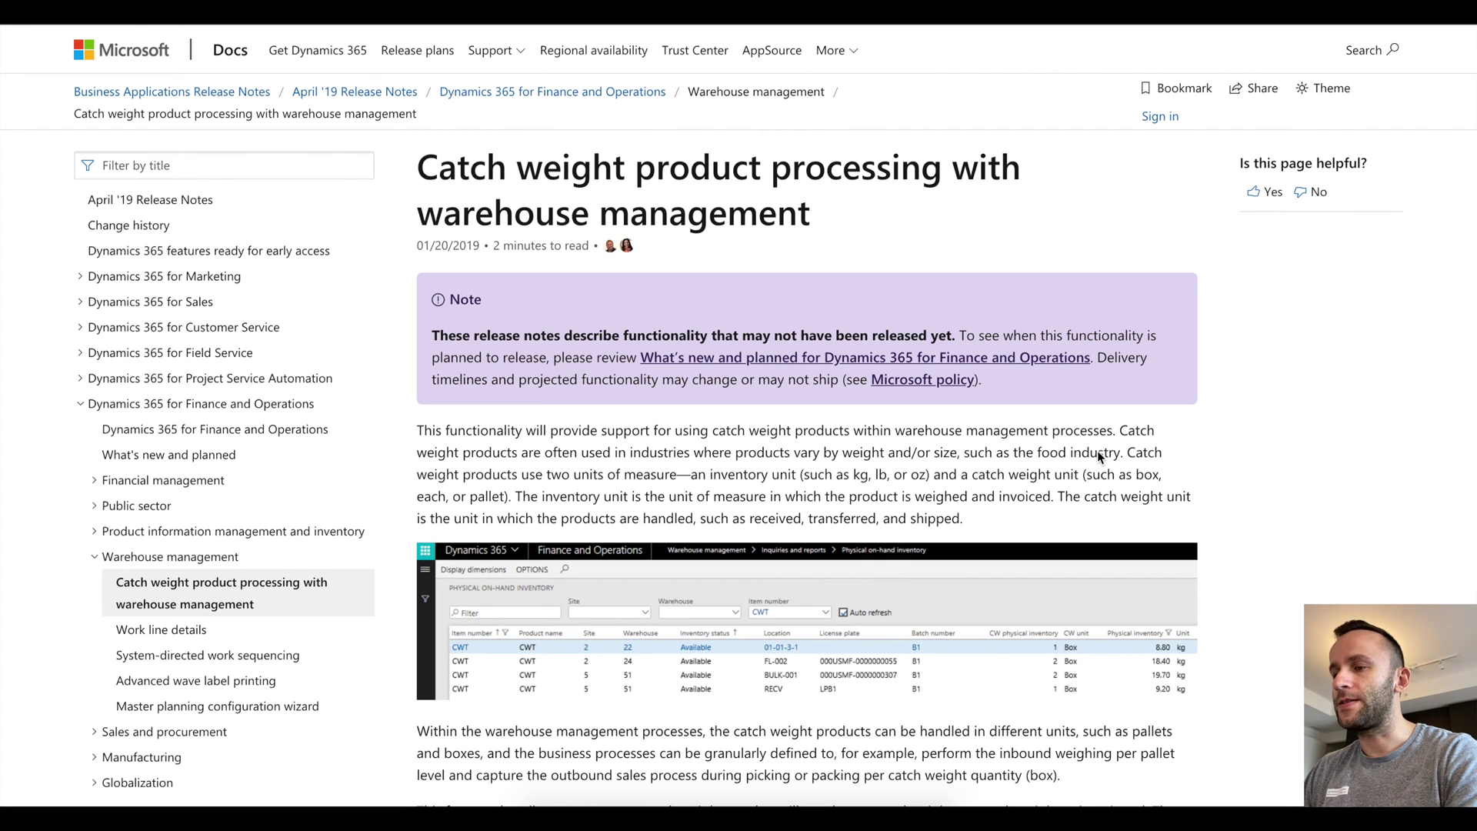
Scroll through the Docs article on catch weight product processing to its footer.
{"action": "scroll", "coordinate": [1099, 456], "scroll_direction": "down", "scroll_amount": 14}
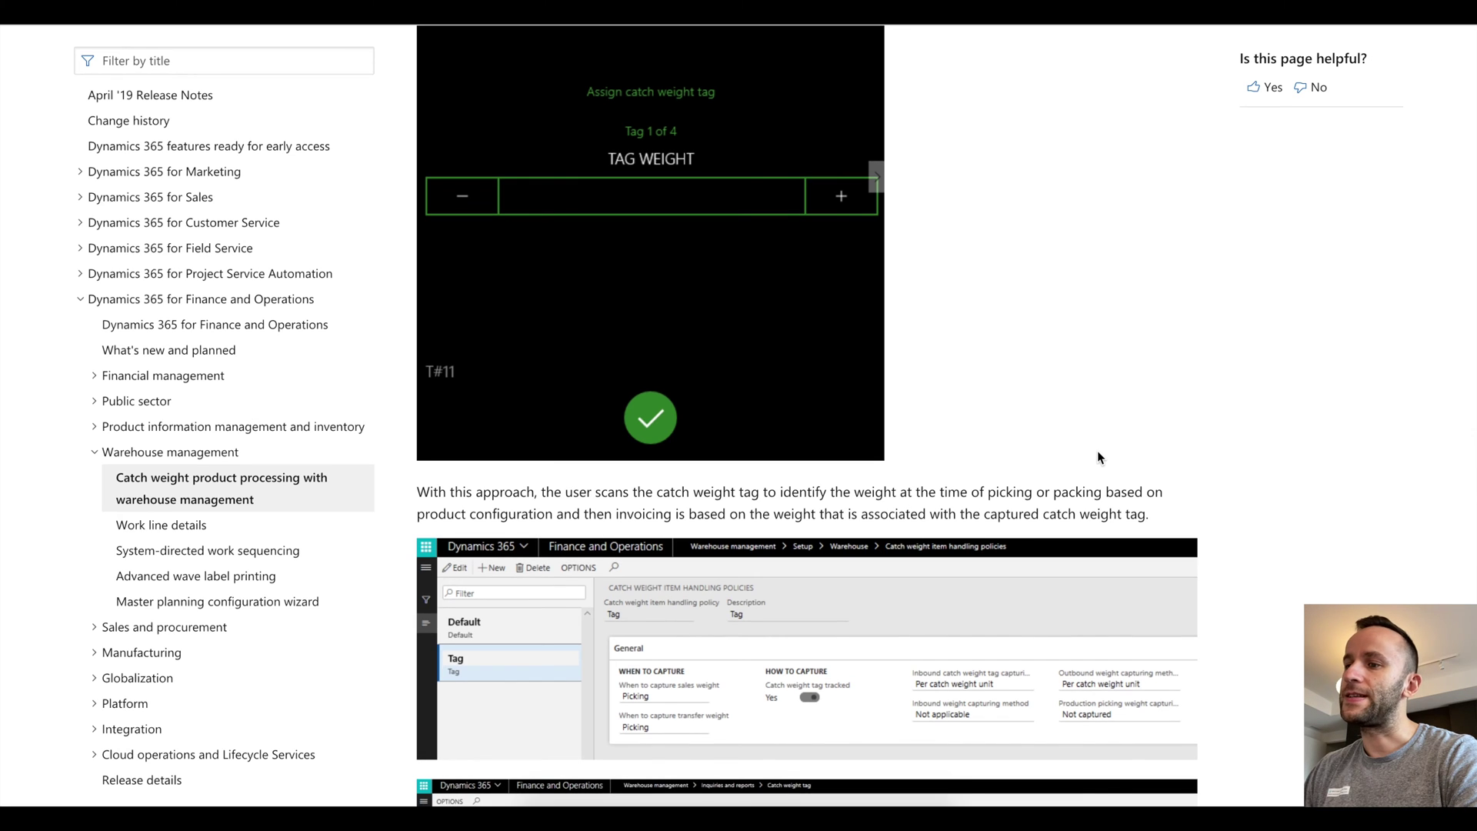
{"action": "scroll", "coordinate": [1098, 456], "scroll_direction": "down", "scroll_amount": 4}
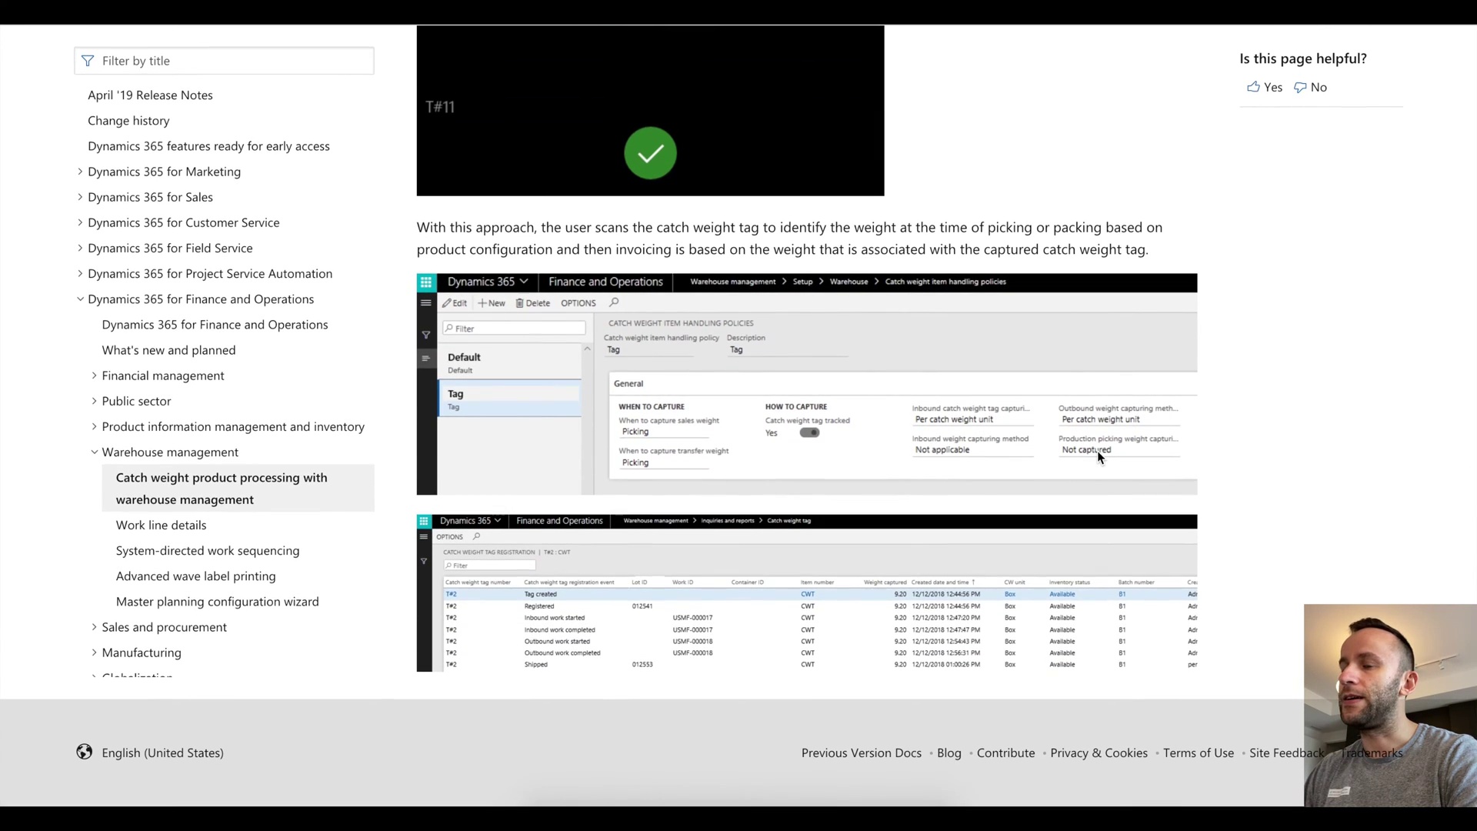
{"action": "scroll", "coordinate": [1097, 450], "scroll_direction": "down", "scroll_amount": 1}
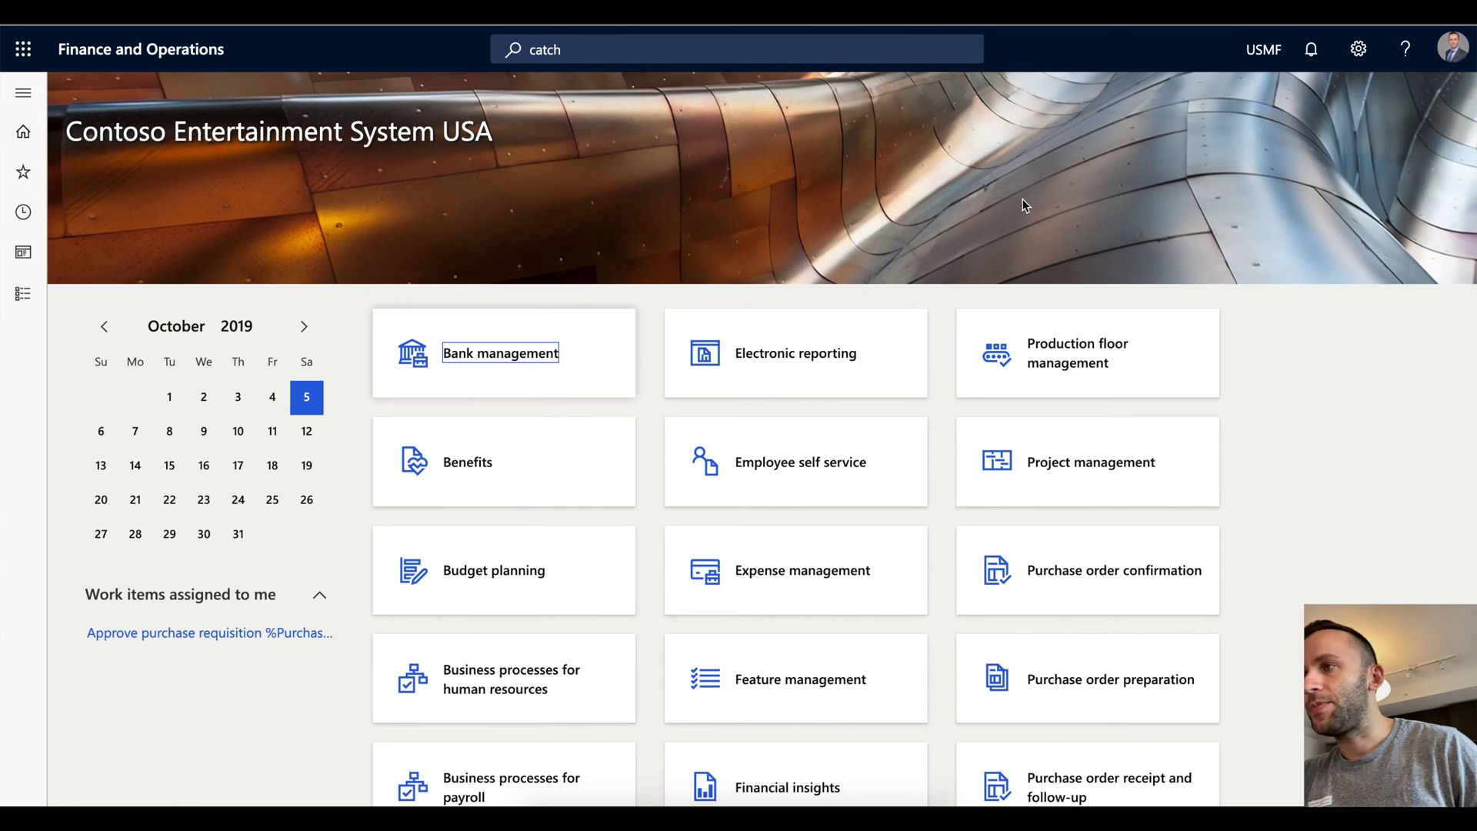
Go to Product information management > Released products and open item CW02.
{"action": "left_click", "coordinate": [23, 93]}
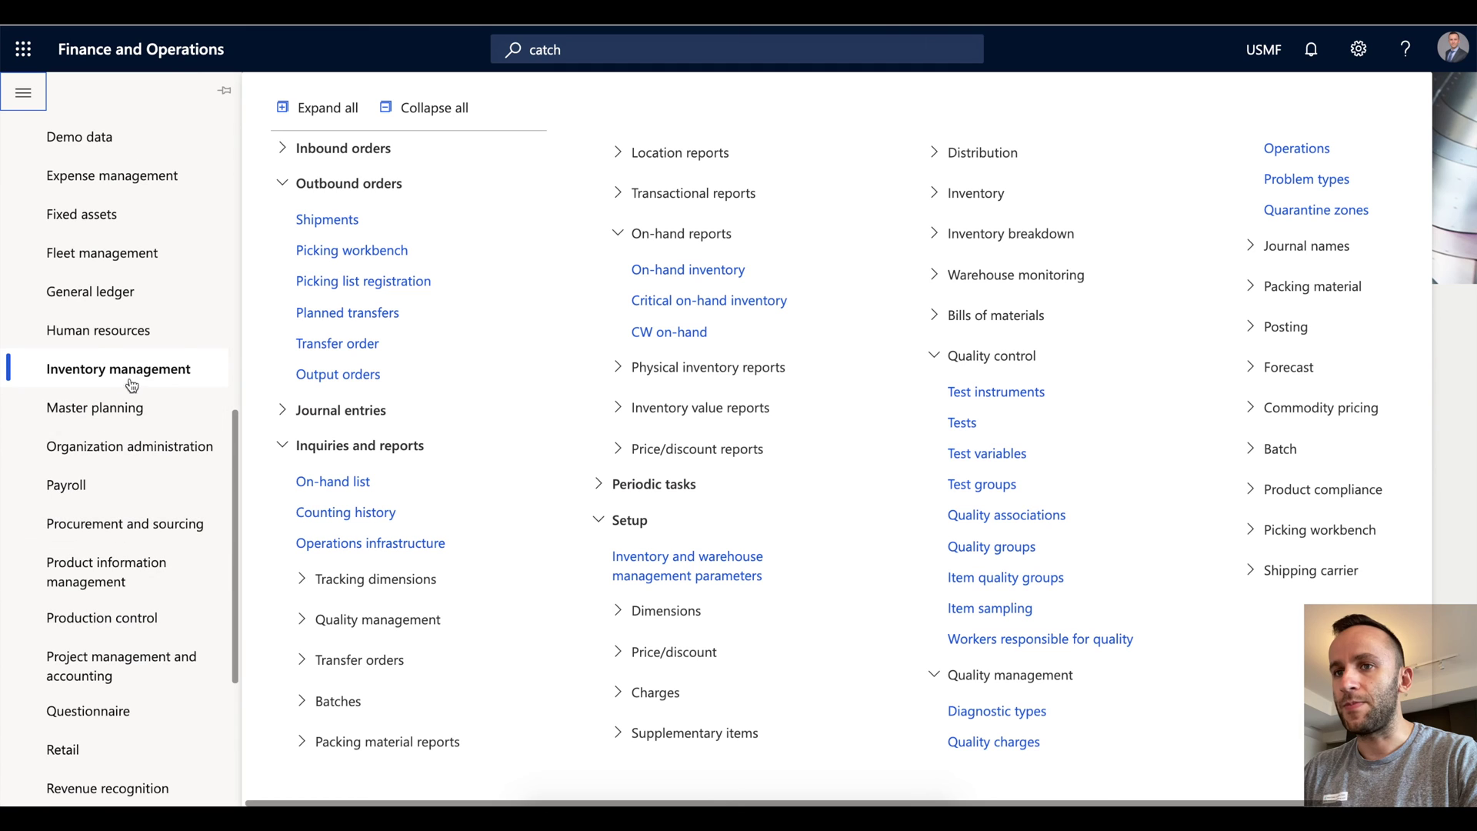
{"action": "left_click", "coordinate": [160, 554]}
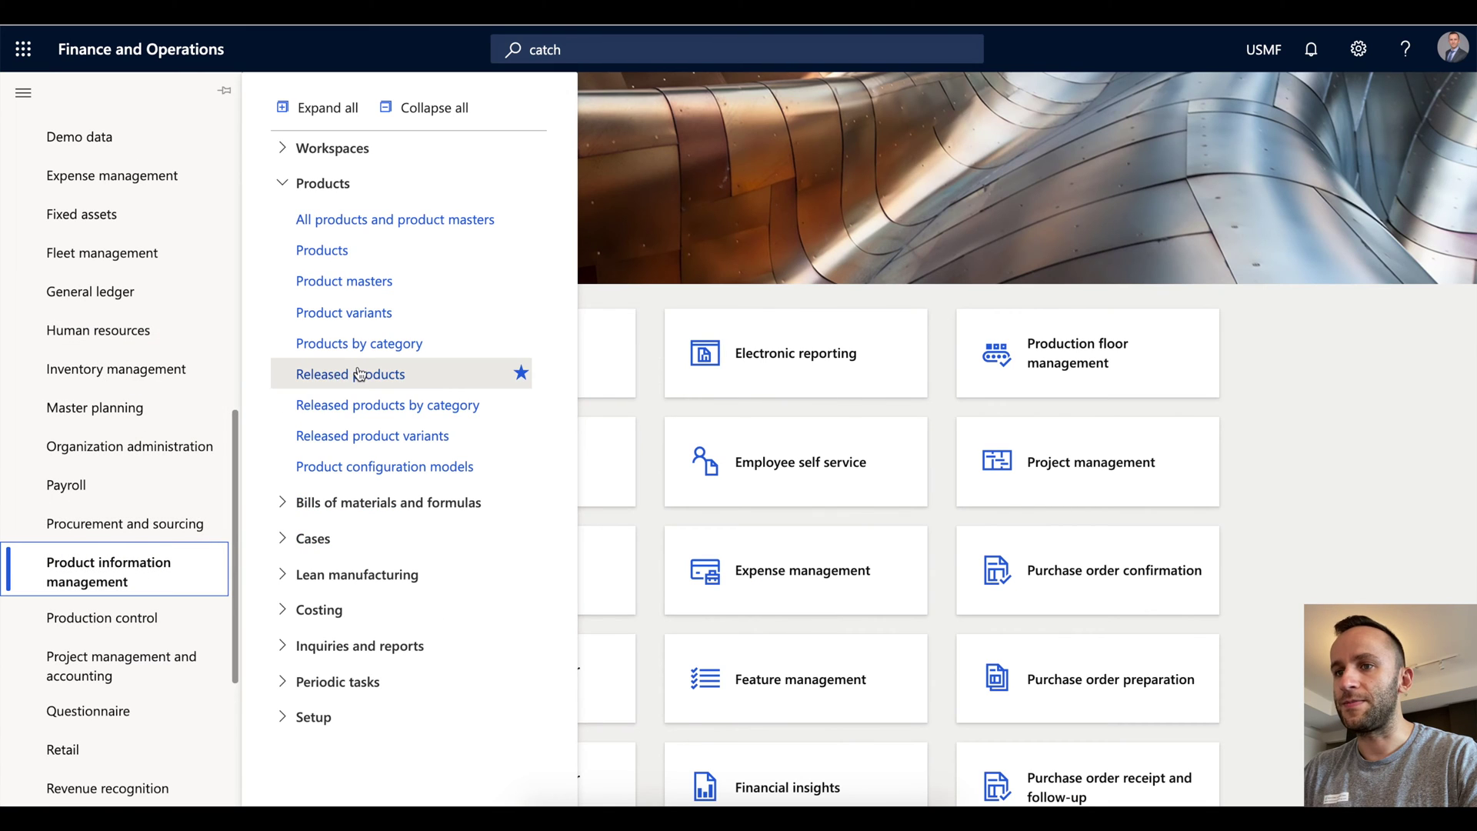
{"action": "left_click", "coordinate": [355, 371]}
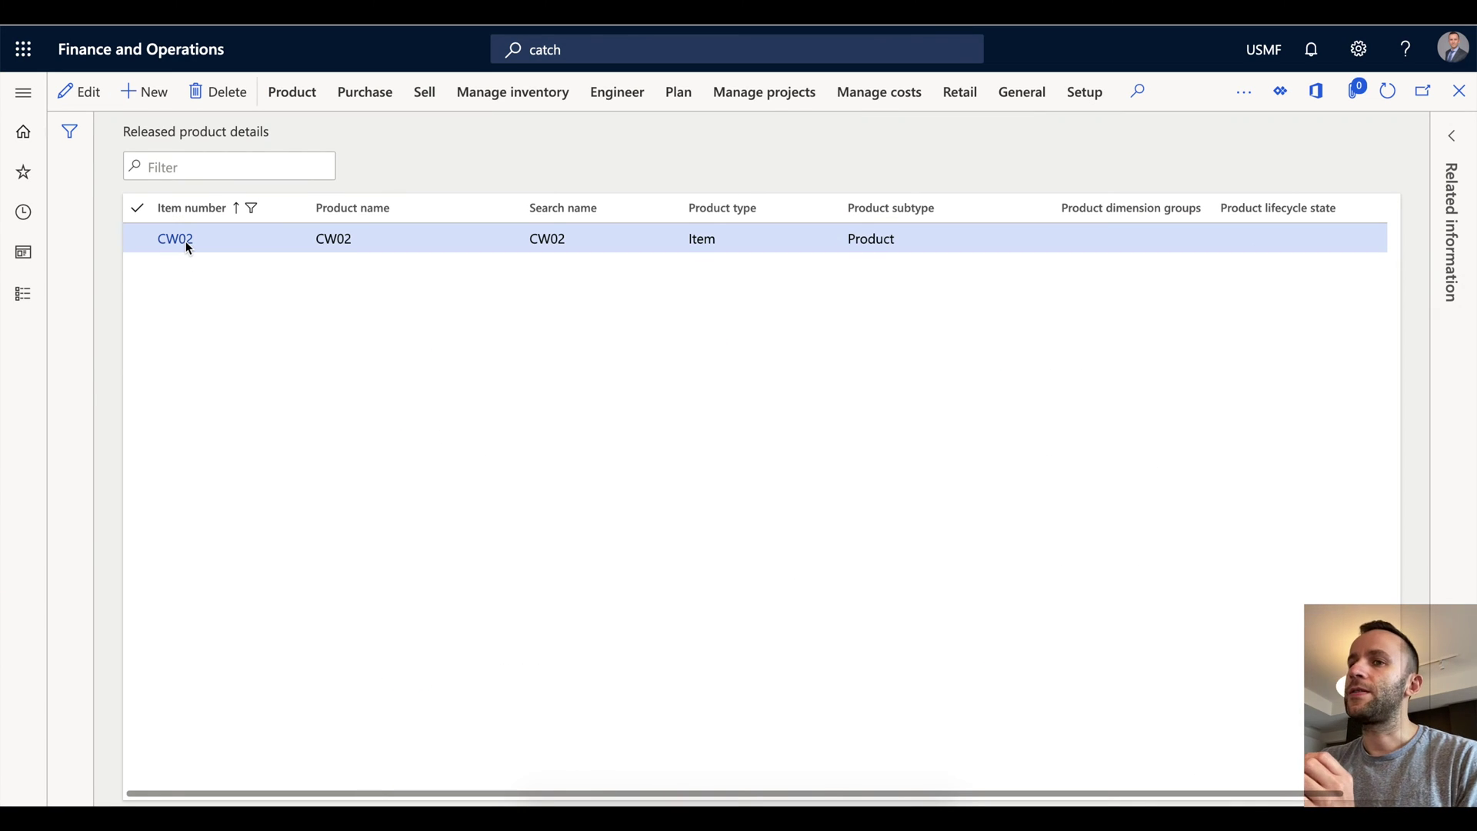
{"action": "left_click", "coordinate": [186, 241]}
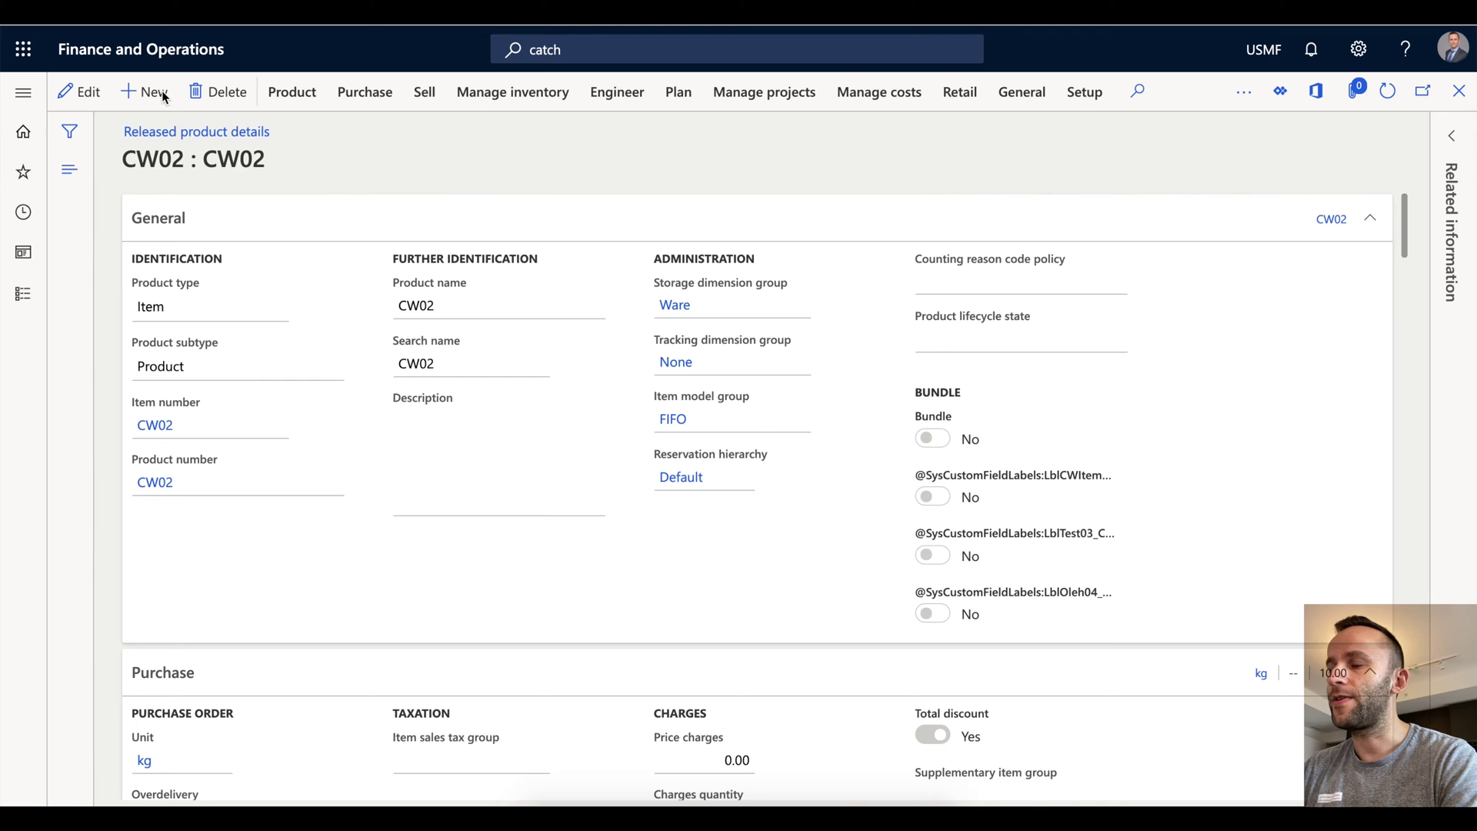
{"action": "key", "text": "alt+n"}
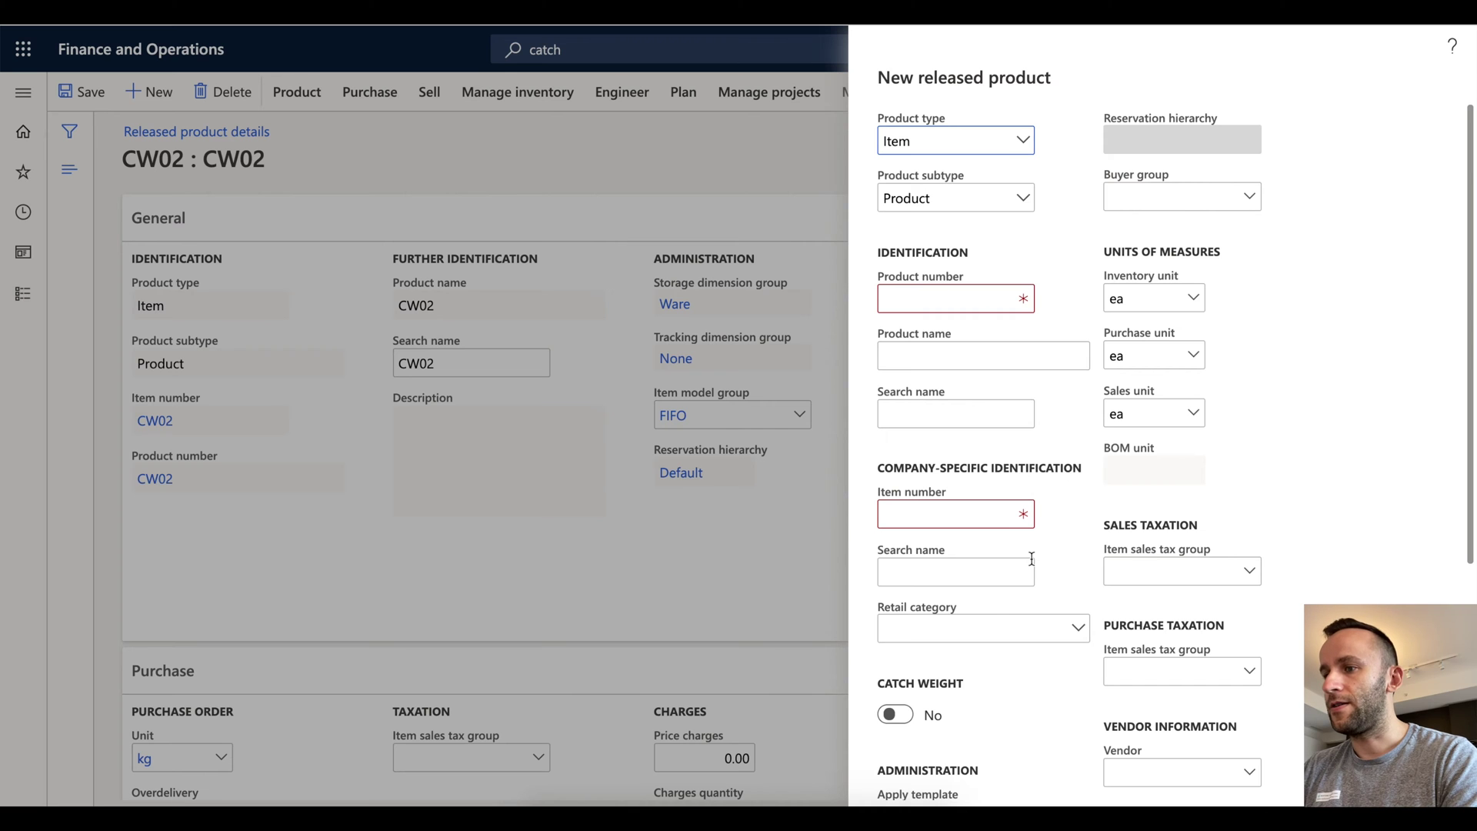
{"action": "scroll", "coordinate": [1030, 538], "scroll_direction": "down", "scroll_amount": 3}
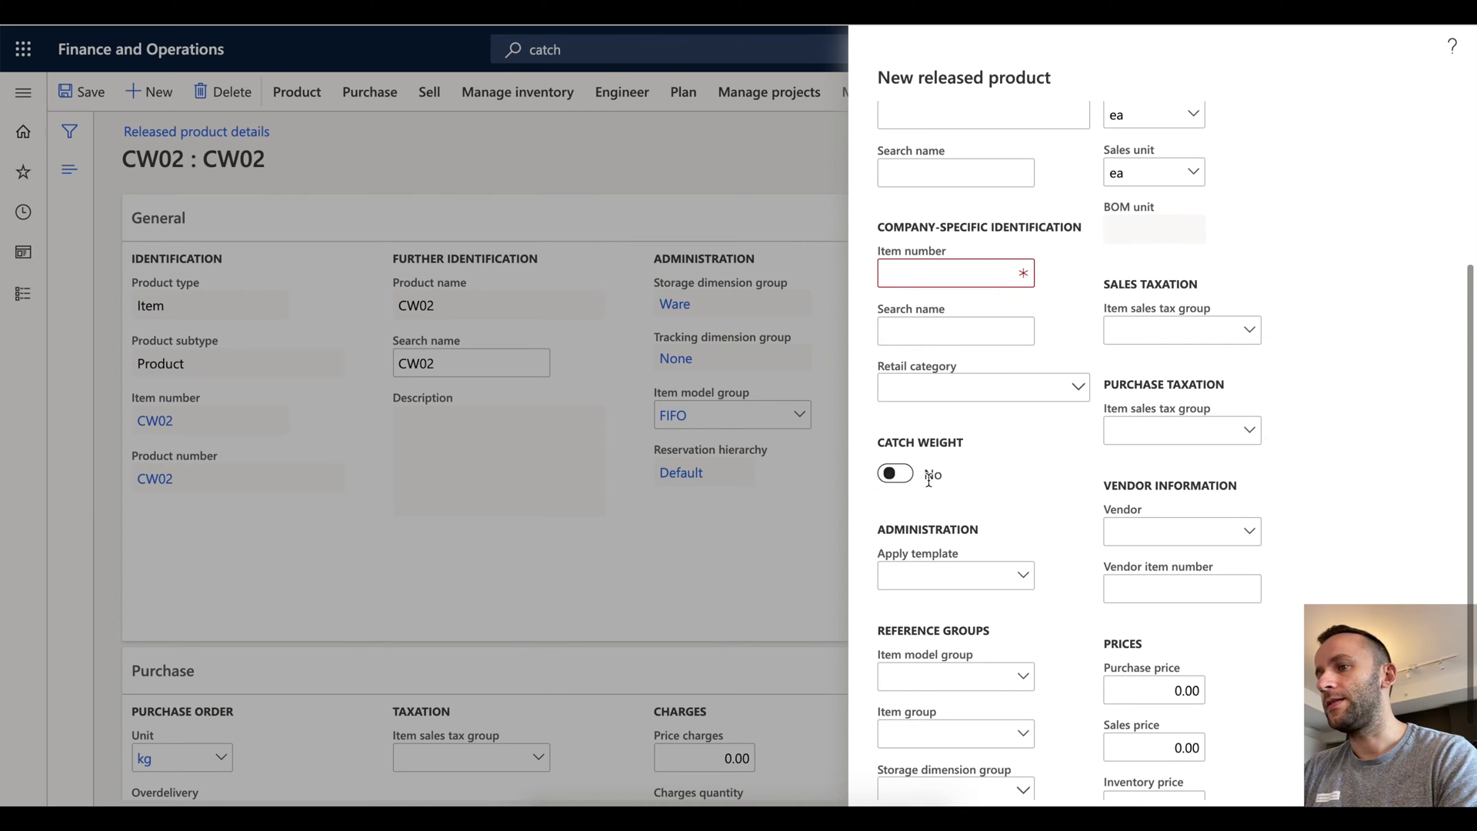
{"action": "scroll", "coordinate": [1225, 460], "scroll_direction": "down", "scroll_amount": 1}
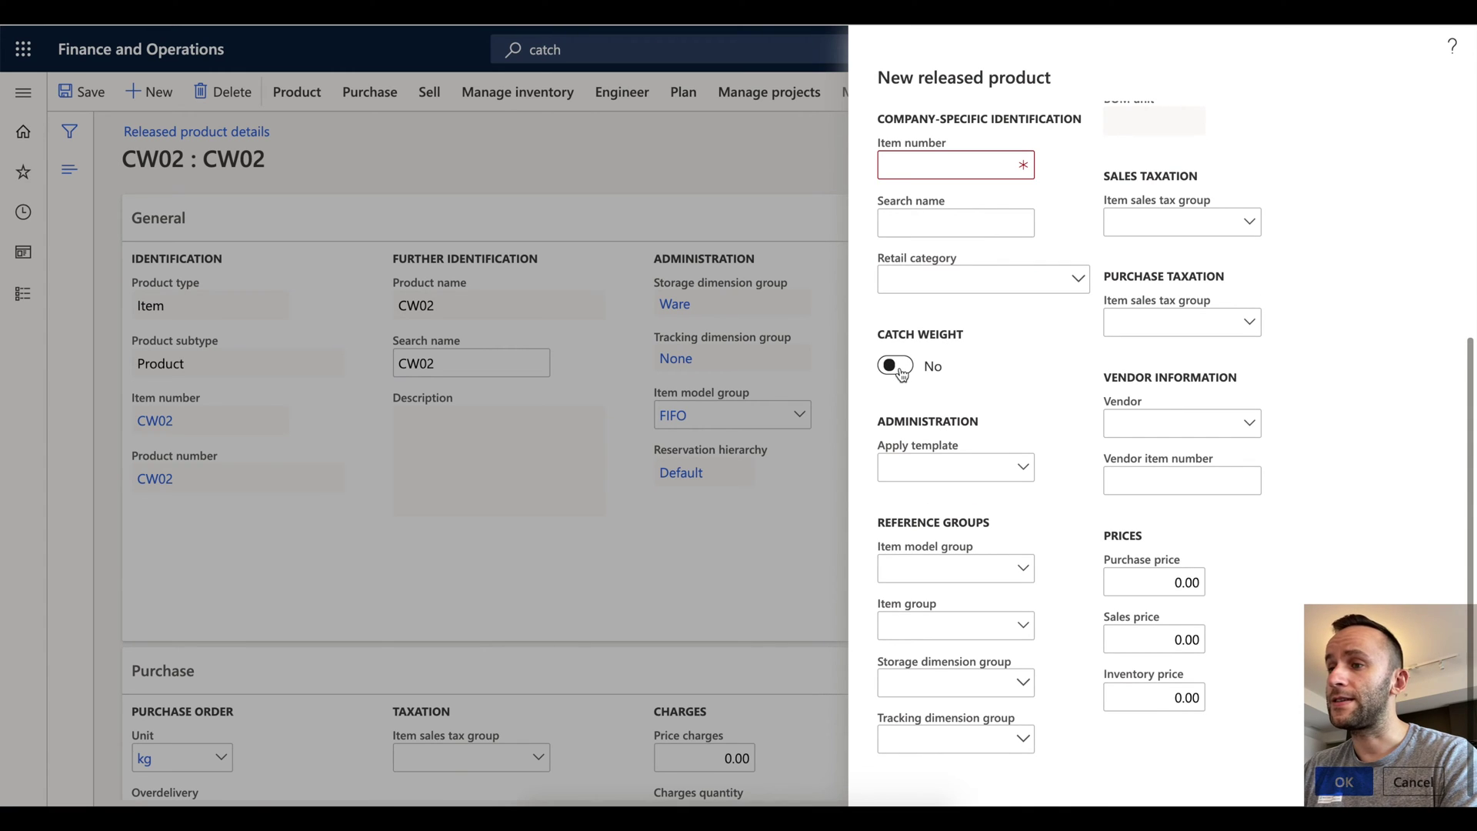
{"action": "left_click", "coordinate": [1025, 683]}
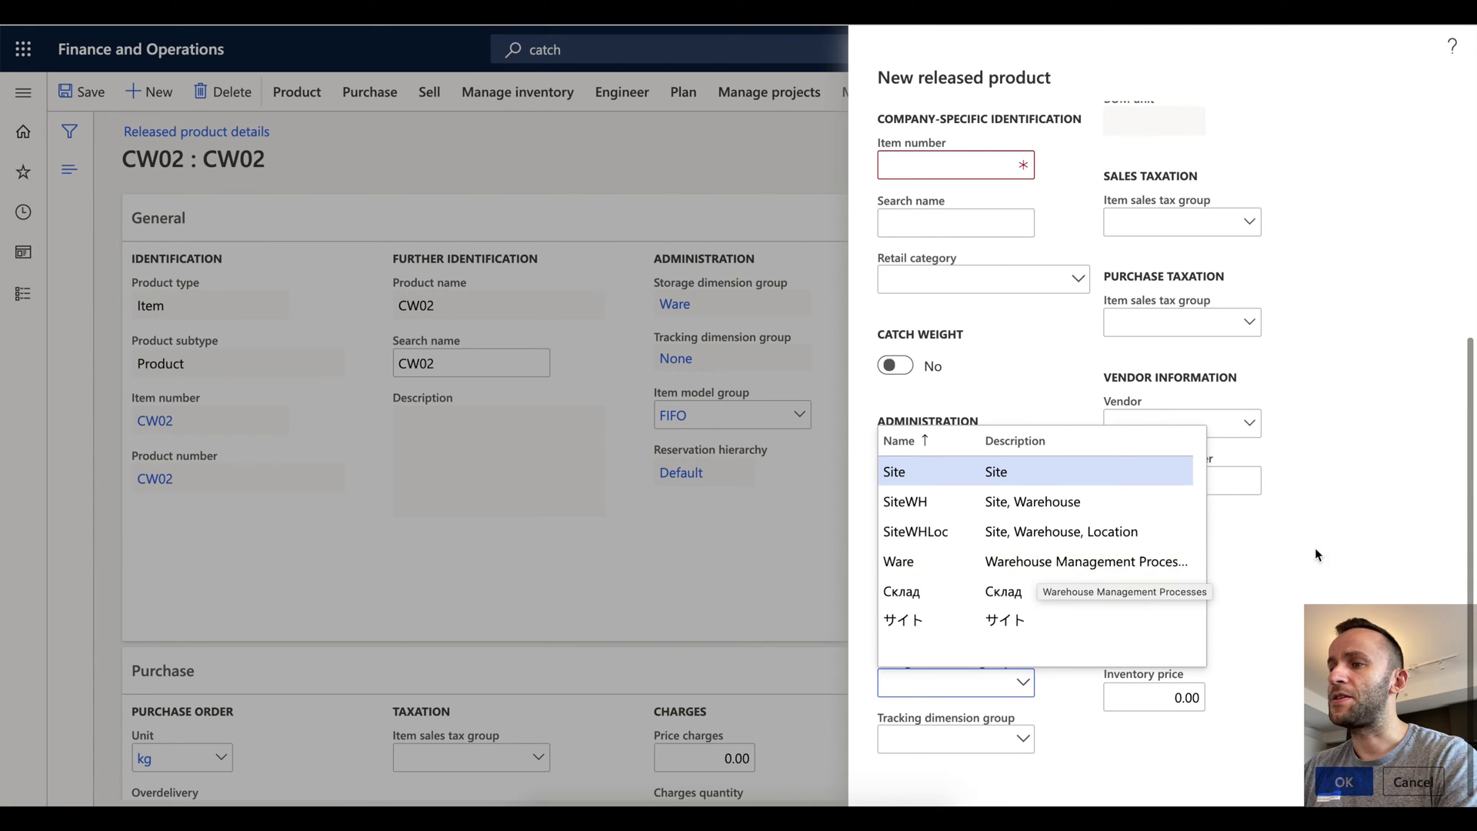
{"action": "left_click", "coordinate": [1336, 559]}
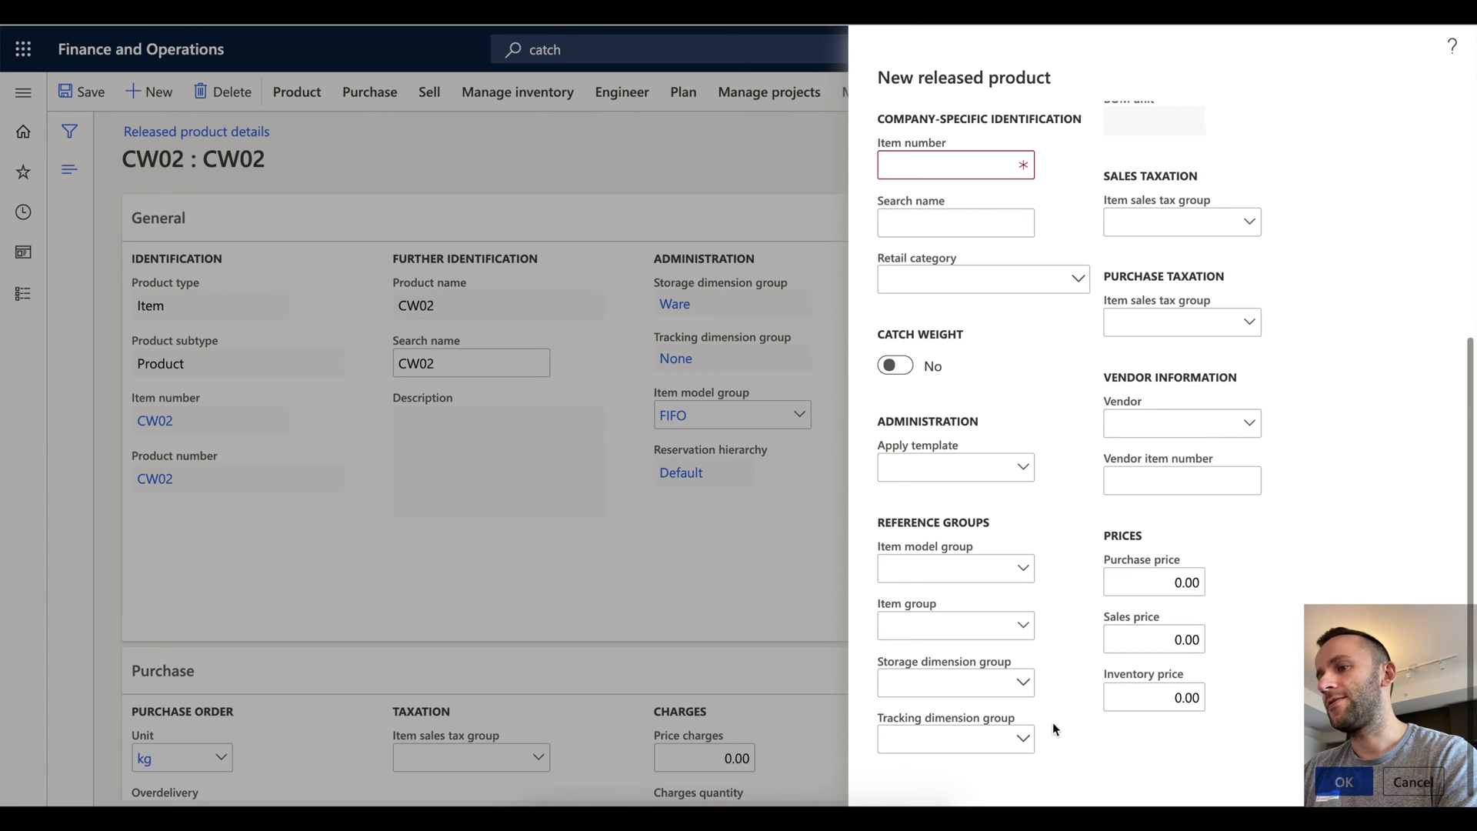
{"action": "left_click", "coordinate": [1023, 683]}
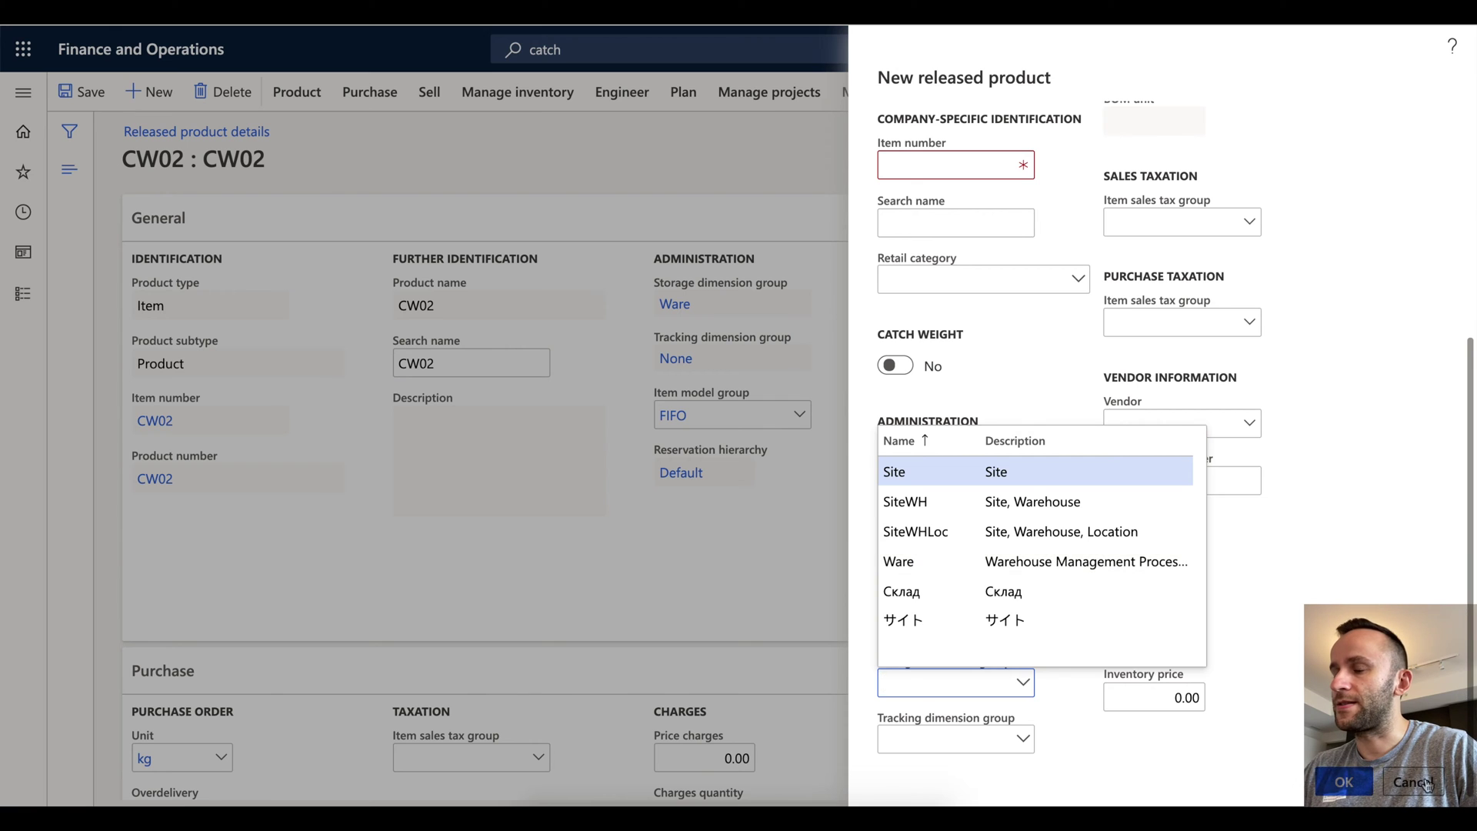
{"action": "left_click", "coordinate": [535, 444]}
Scroll CW02's form down to Manage inventory and check CW unit ea, nominal quantity 2.
{"action": "scroll", "coordinate": [870, 473], "scroll_direction": "down", "scroll_amount": 6}
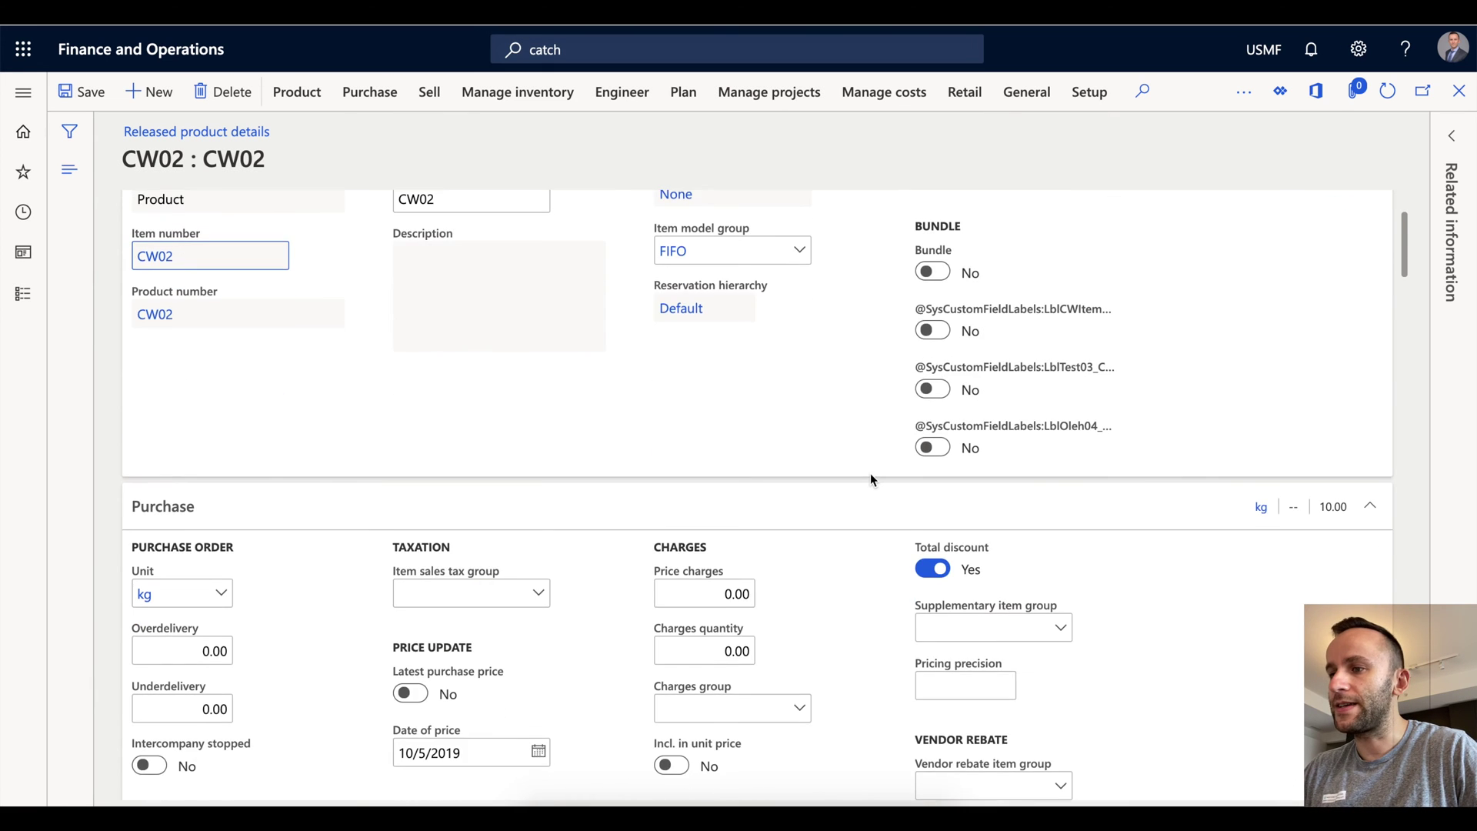
{"action": "scroll", "coordinate": [870, 473], "scroll_direction": "down", "scroll_amount": 8}
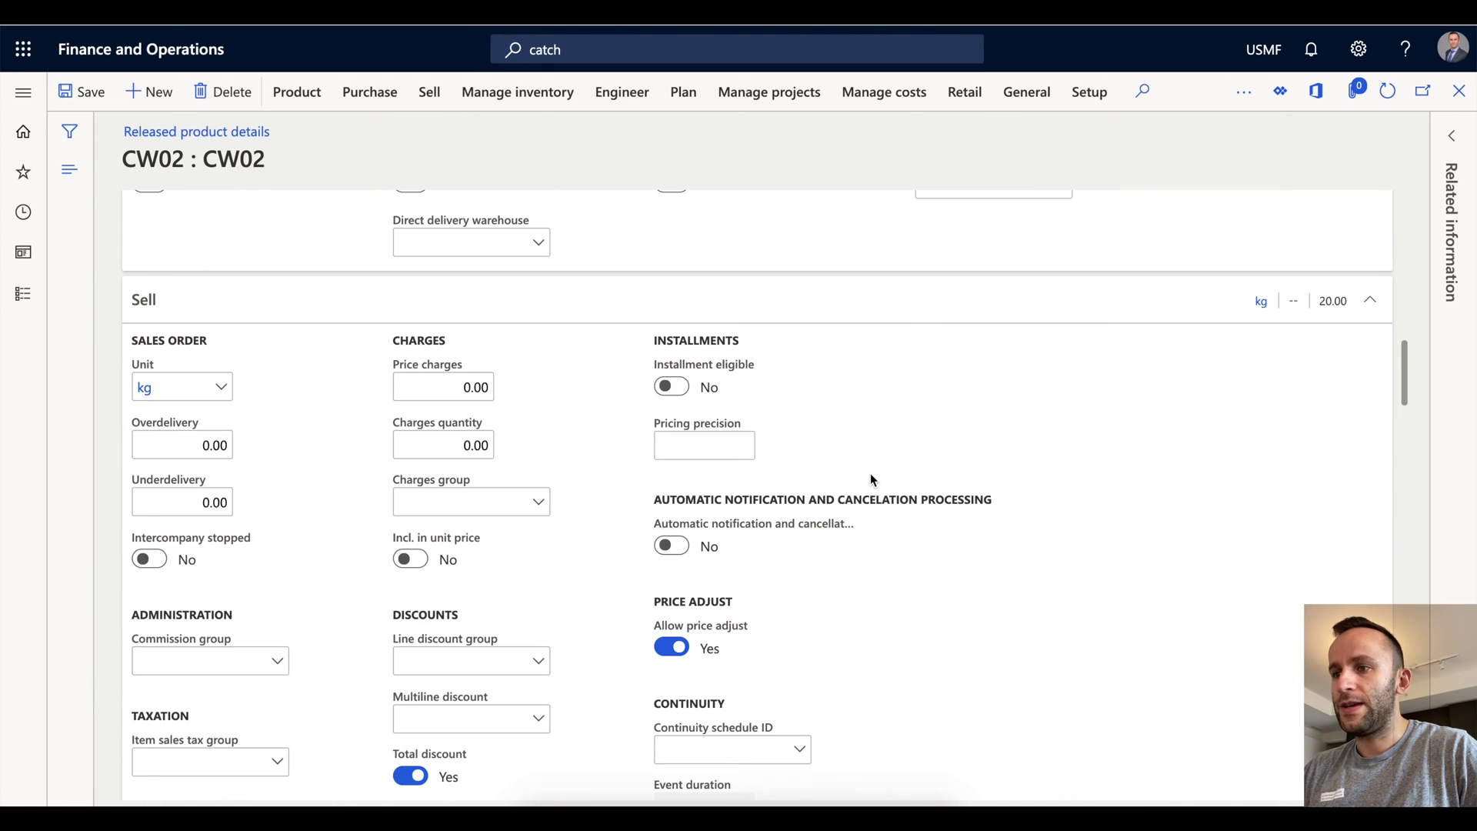
{"action": "scroll", "coordinate": [870, 473], "scroll_direction": "down", "scroll_amount": 6}
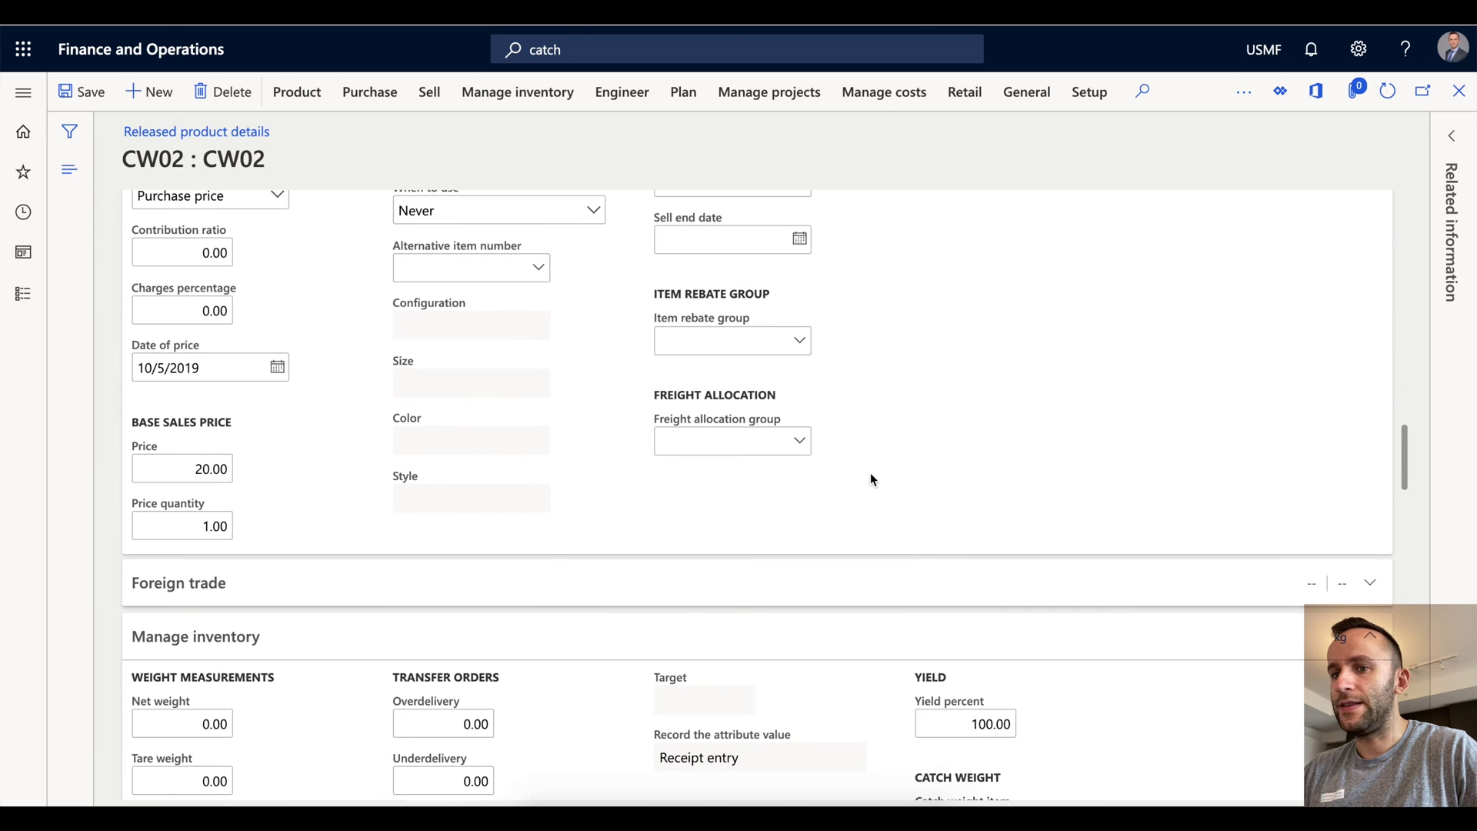
{"action": "scroll", "coordinate": [870, 473], "scroll_direction": "down", "scroll_amount": 2}
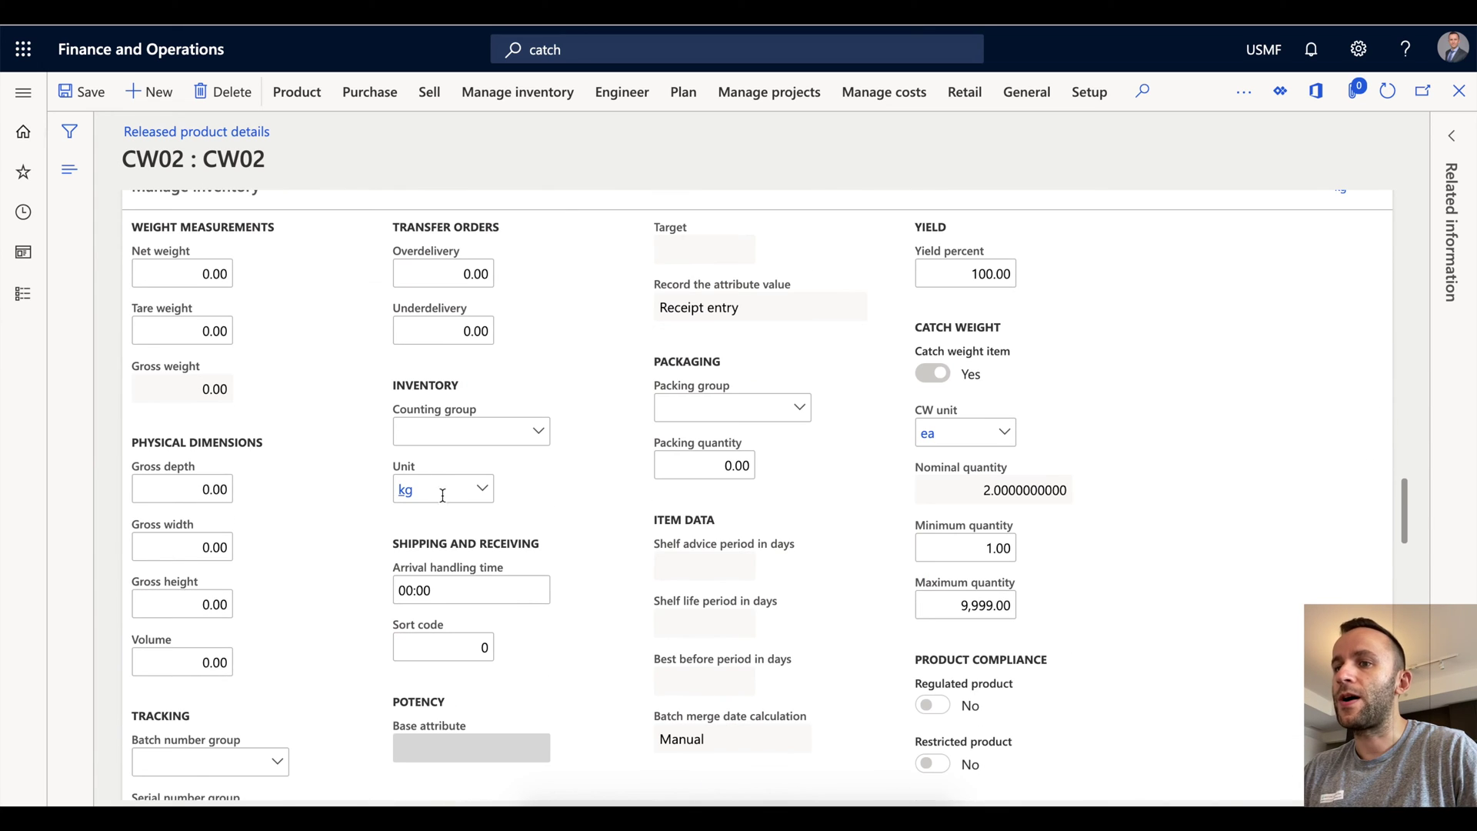
{"action": "mouse_move", "coordinate": [447, 491]}
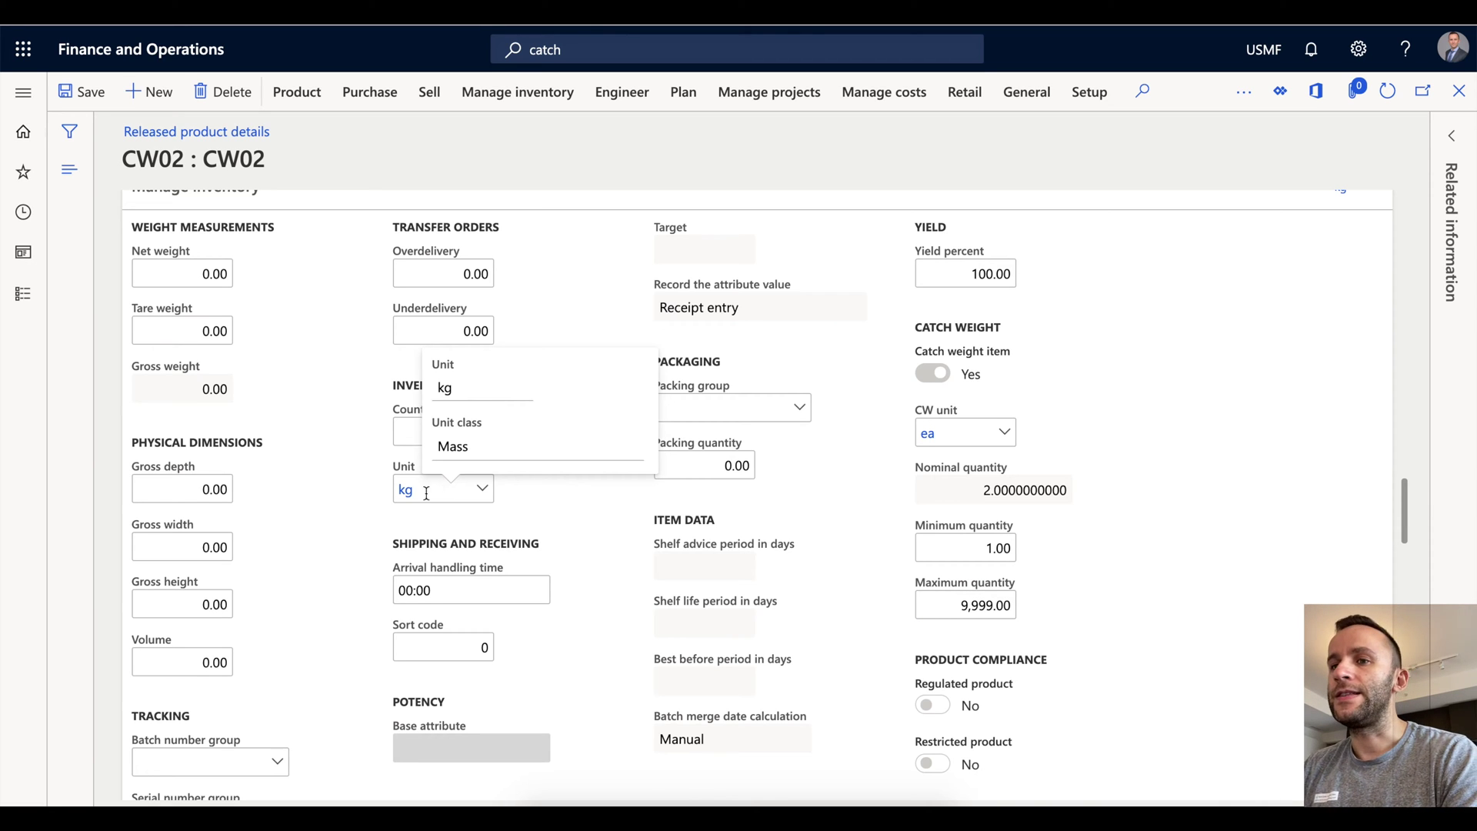
{"action": "scroll", "coordinate": [257, 534], "scroll_direction": "down", "scroll_amount": 2}
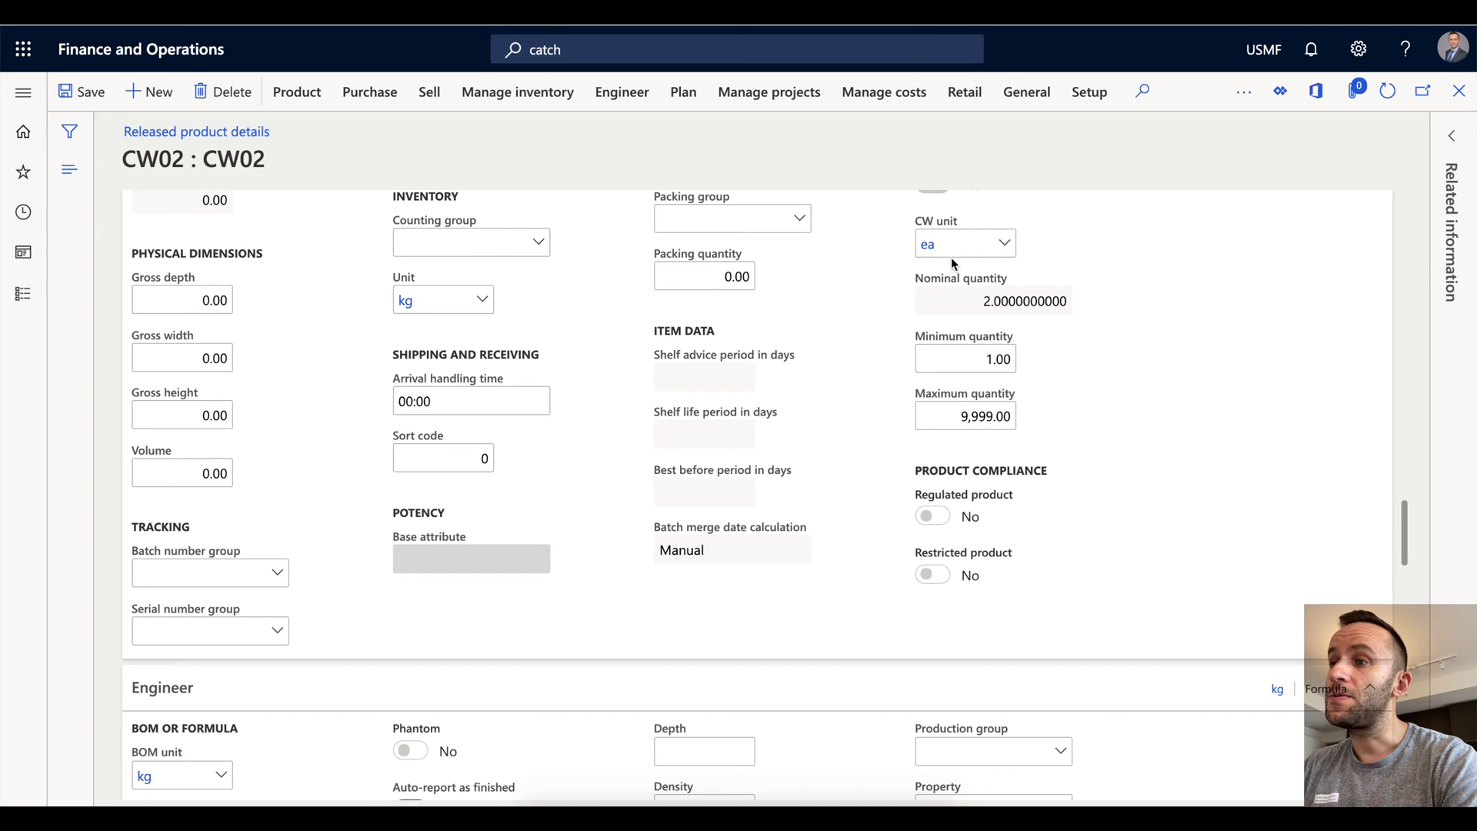
{"action": "left_click", "coordinate": [883, 246]}
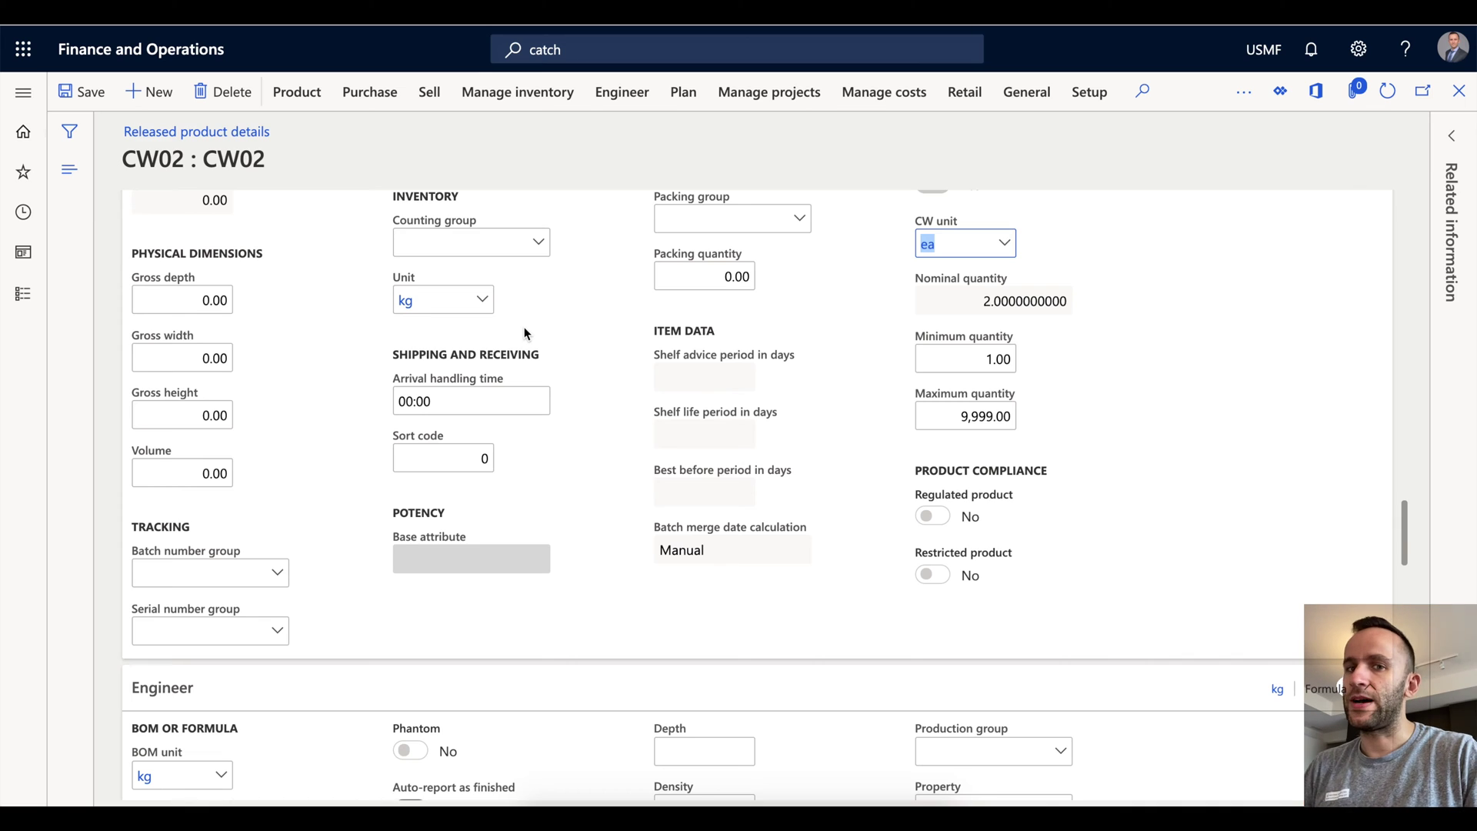
From the Warehouse section, view details of CW02's catch weight item handling policy 1.
{"action": "scroll", "coordinate": [523, 332], "scroll_direction": "down", "scroll_amount": 10}
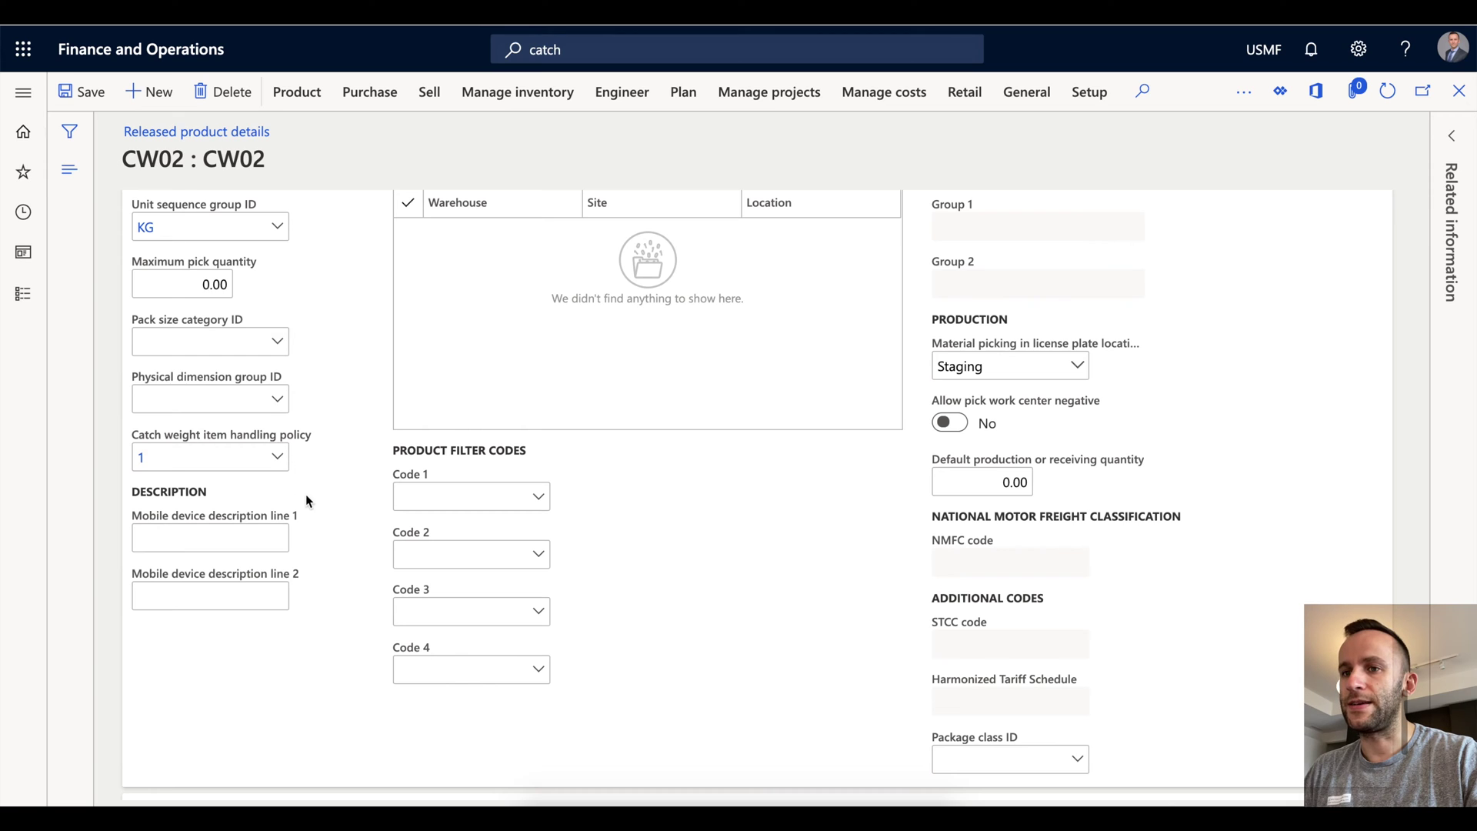
{"action": "right_click", "coordinate": [280, 458]}
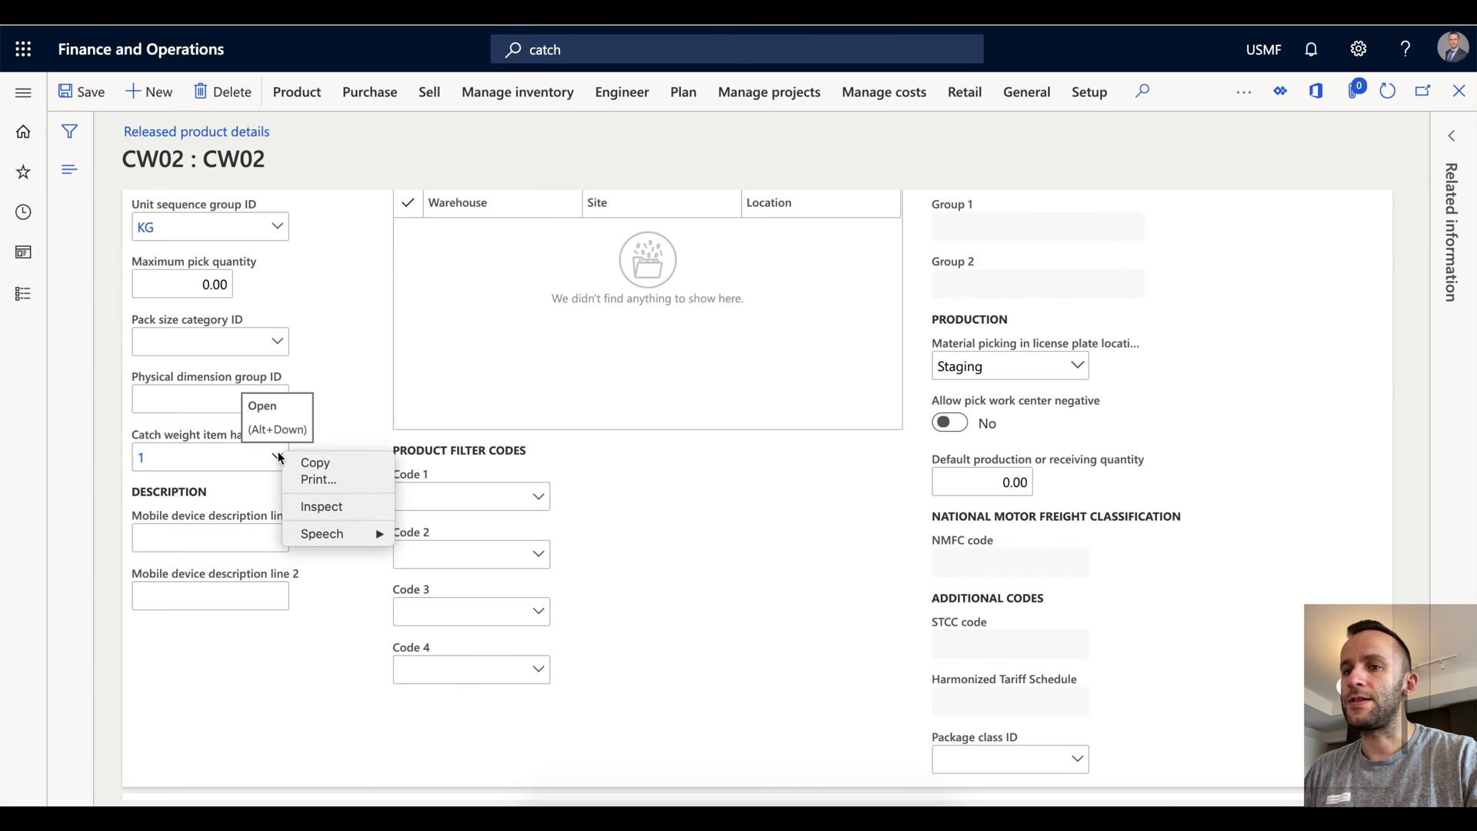
{"action": "key", "text": "Escape"}
{"action": "left_click", "coordinate": [280, 459]}
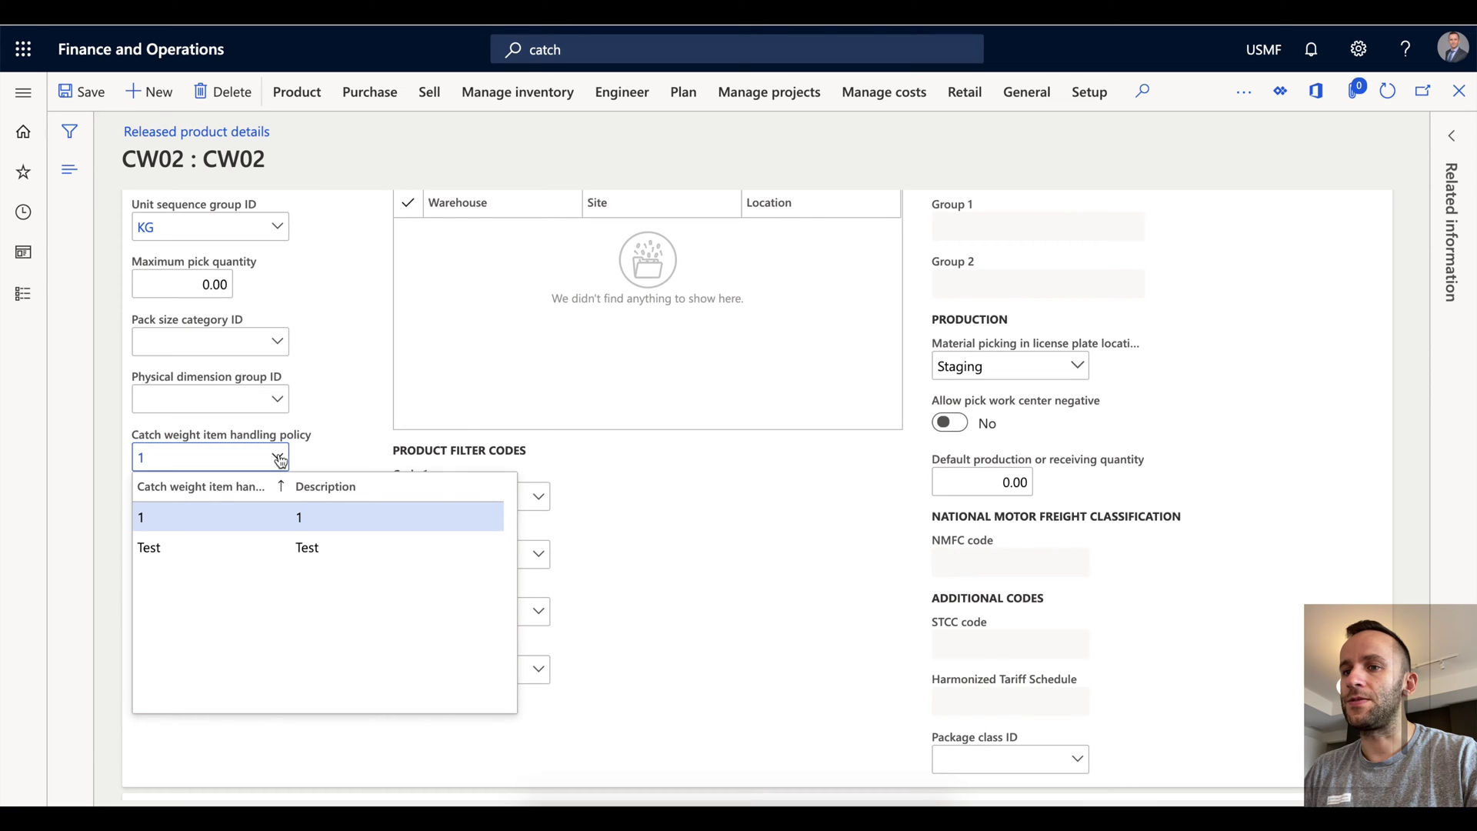
{"action": "right_click", "coordinate": [280, 458]}
{"action": "left_click", "coordinate": [322, 539]}
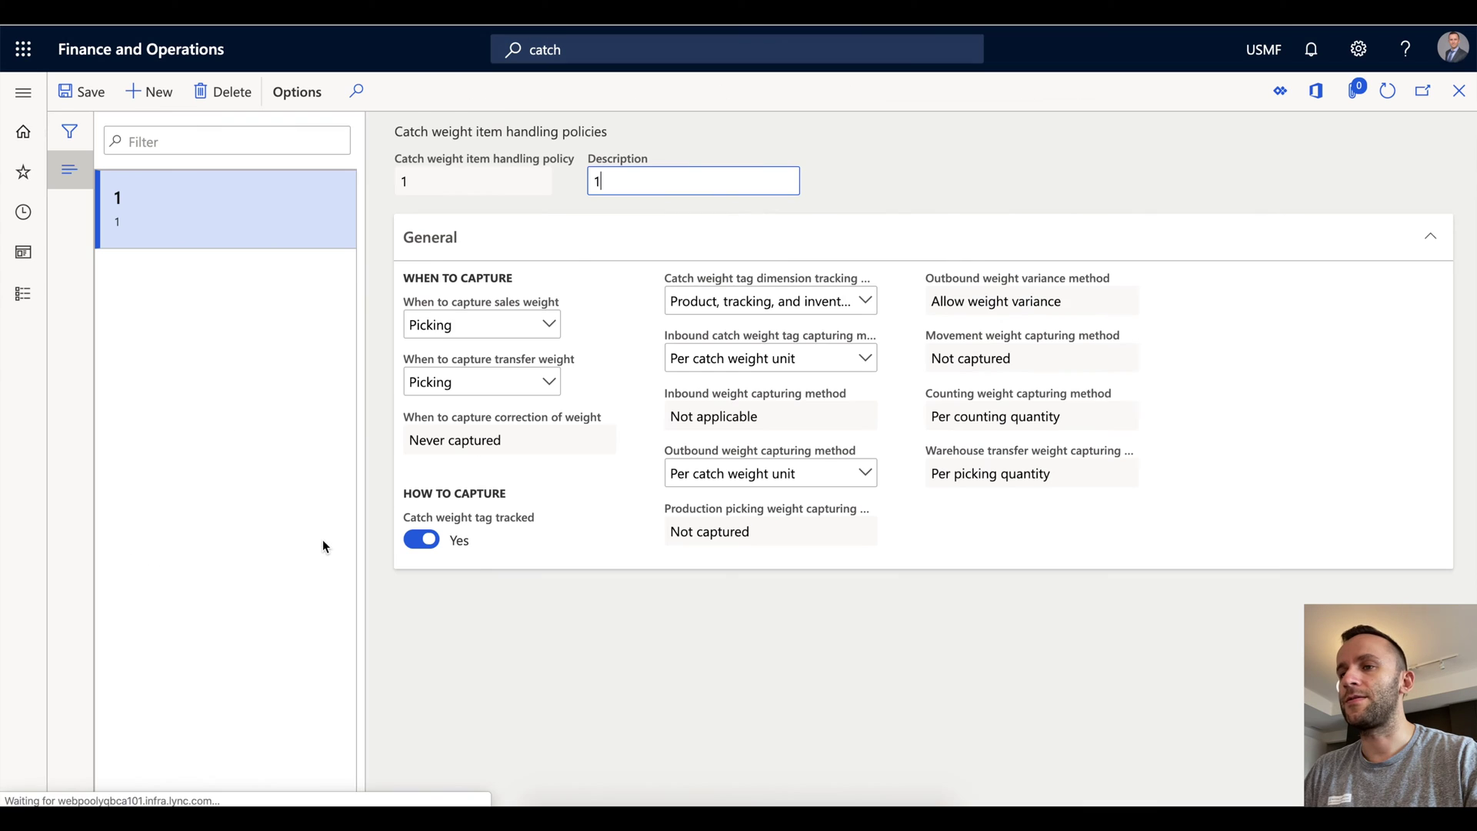
Review policy 1's sales and transfer weight capture, keeping both at Picking.
{"action": "mouse_move", "coordinate": [462, 314]}
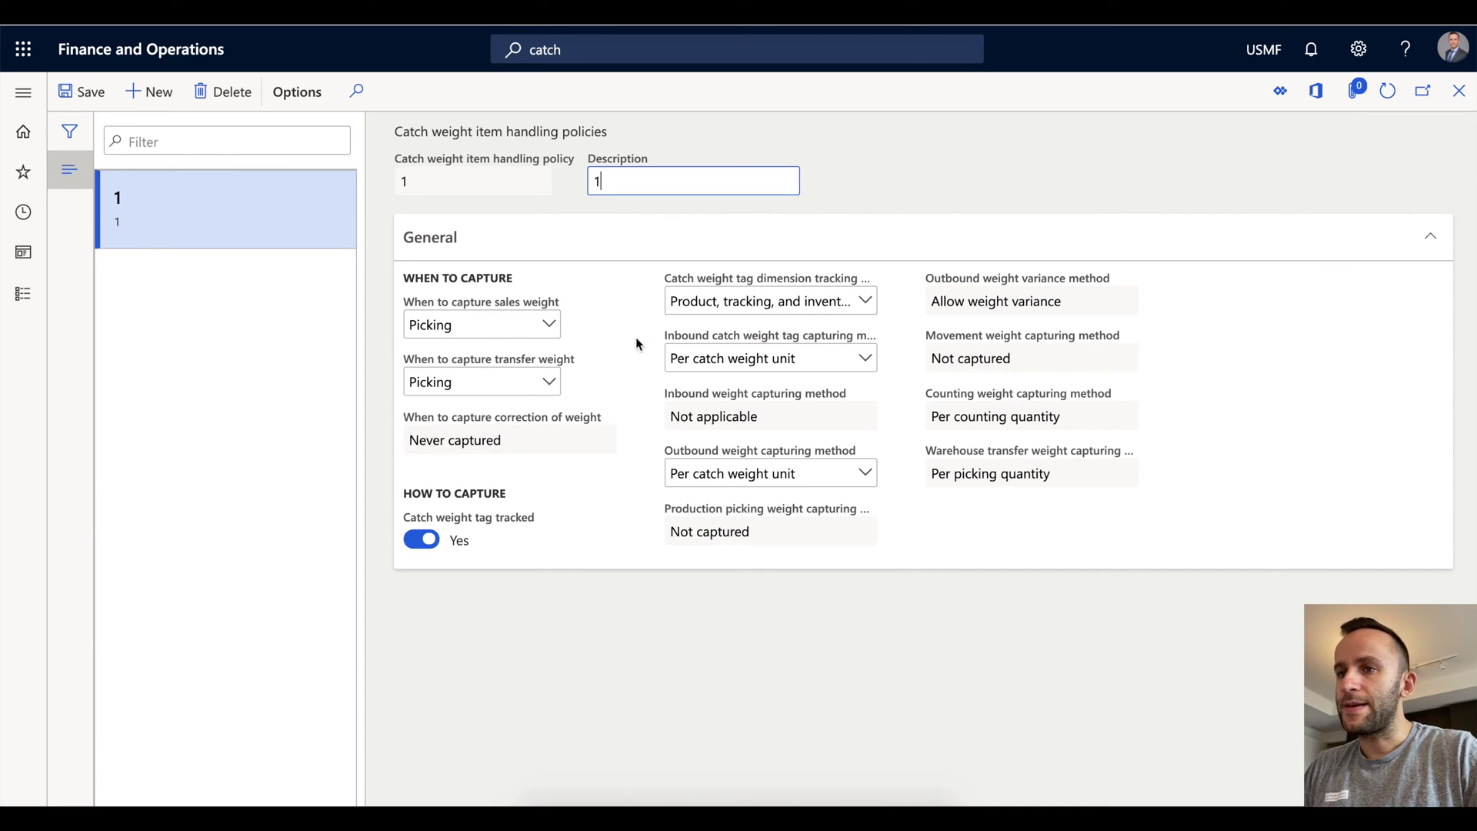
{"action": "left_click", "coordinate": [555, 326]}
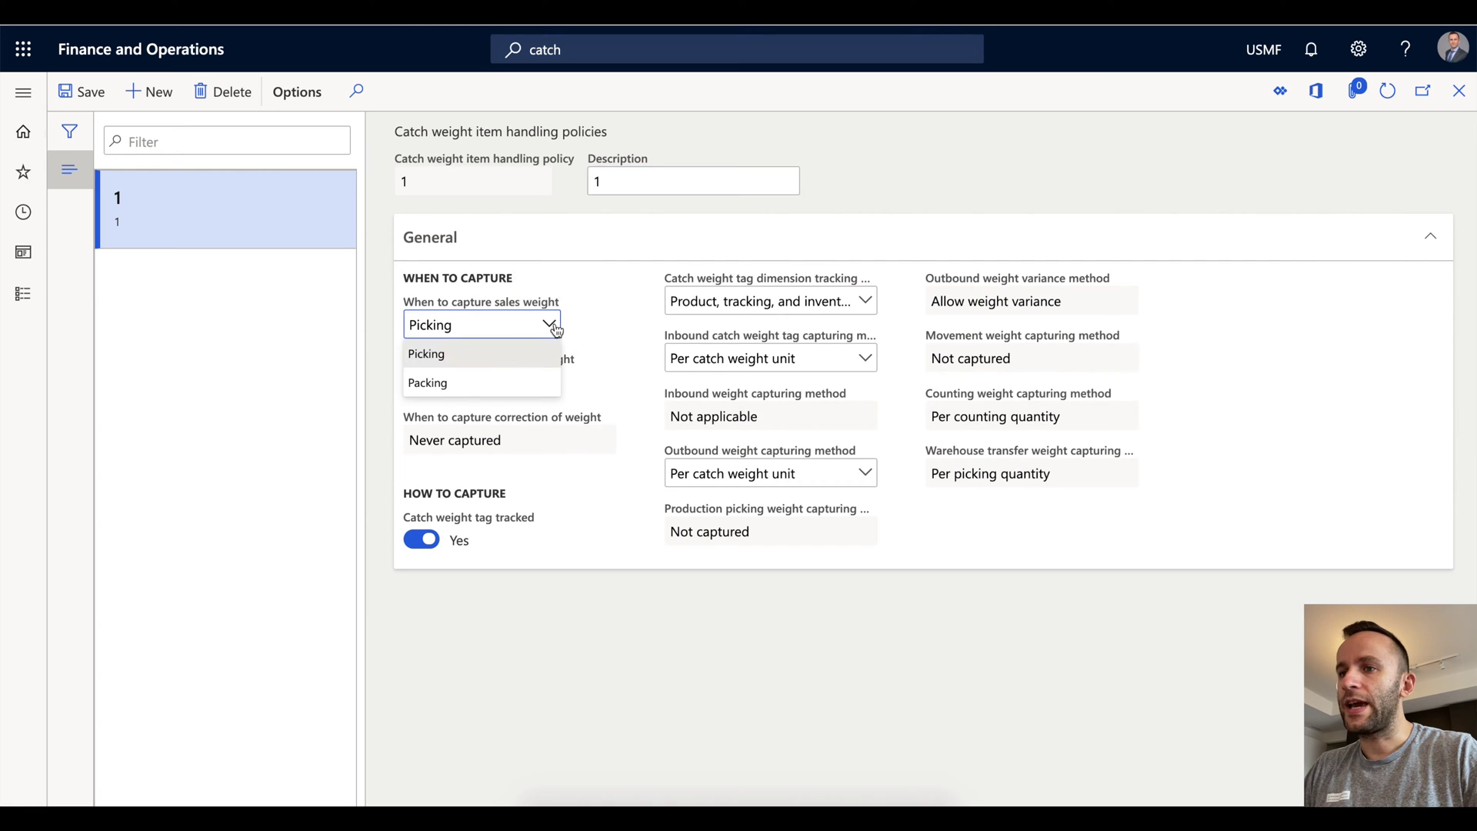
{"action": "left_click", "coordinate": [607, 321]}
{"action": "left_click", "coordinate": [547, 327]}
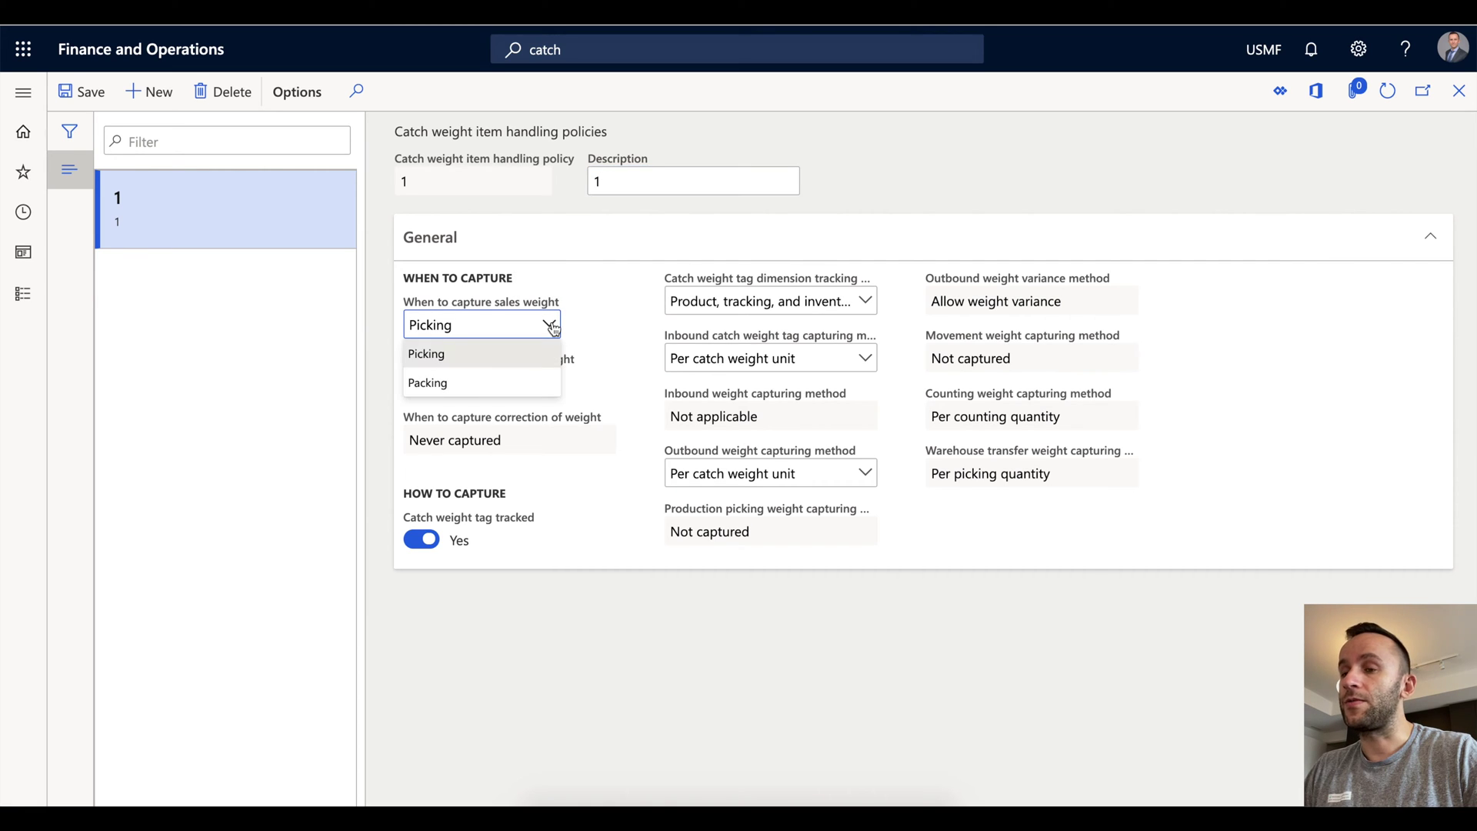
{"action": "left_click", "coordinate": [629, 323]}
{"action": "left_click", "coordinate": [555, 384]}
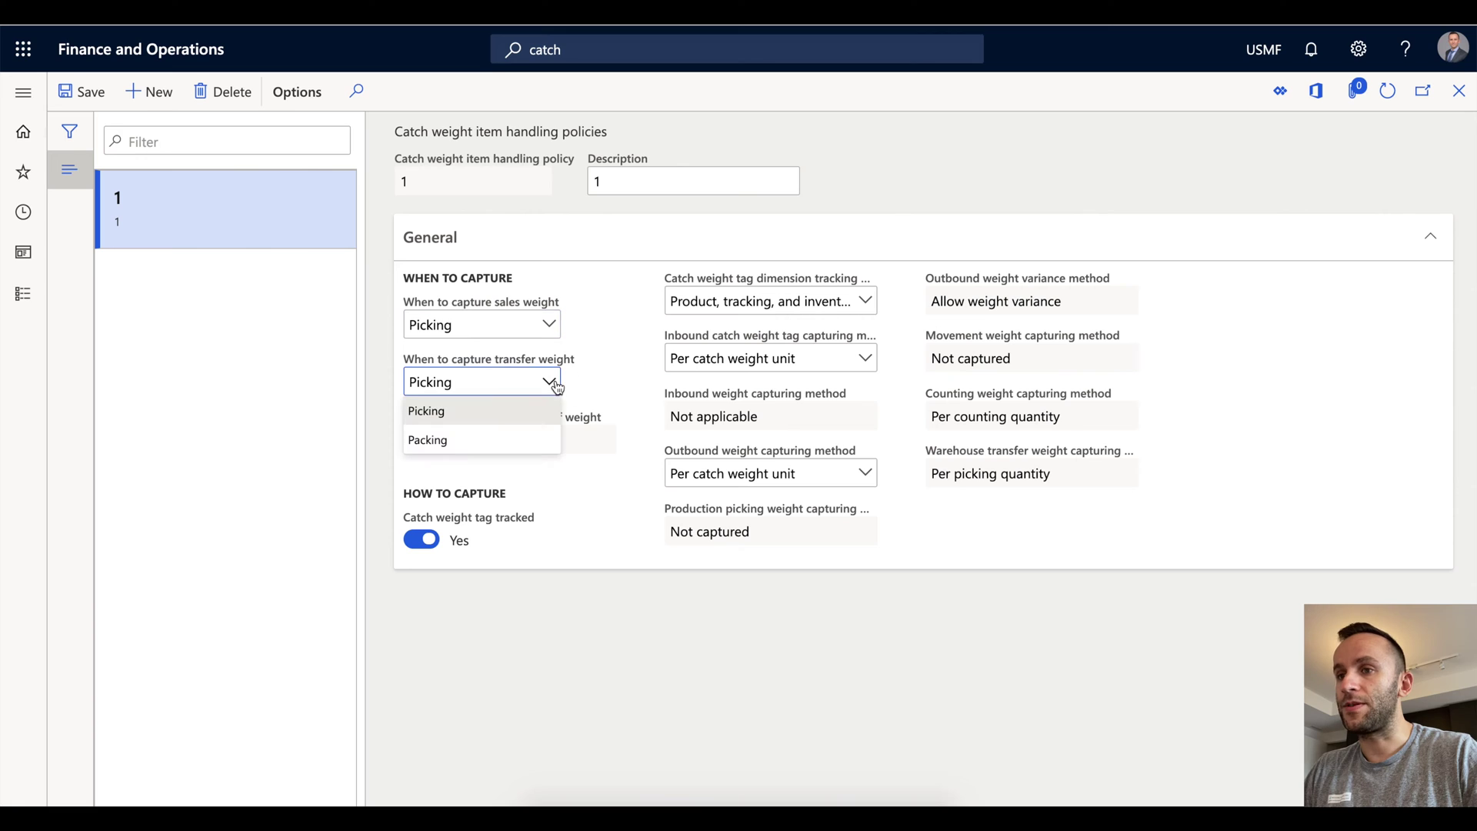
{"action": "left_click", "coordinate": [613, 396]}
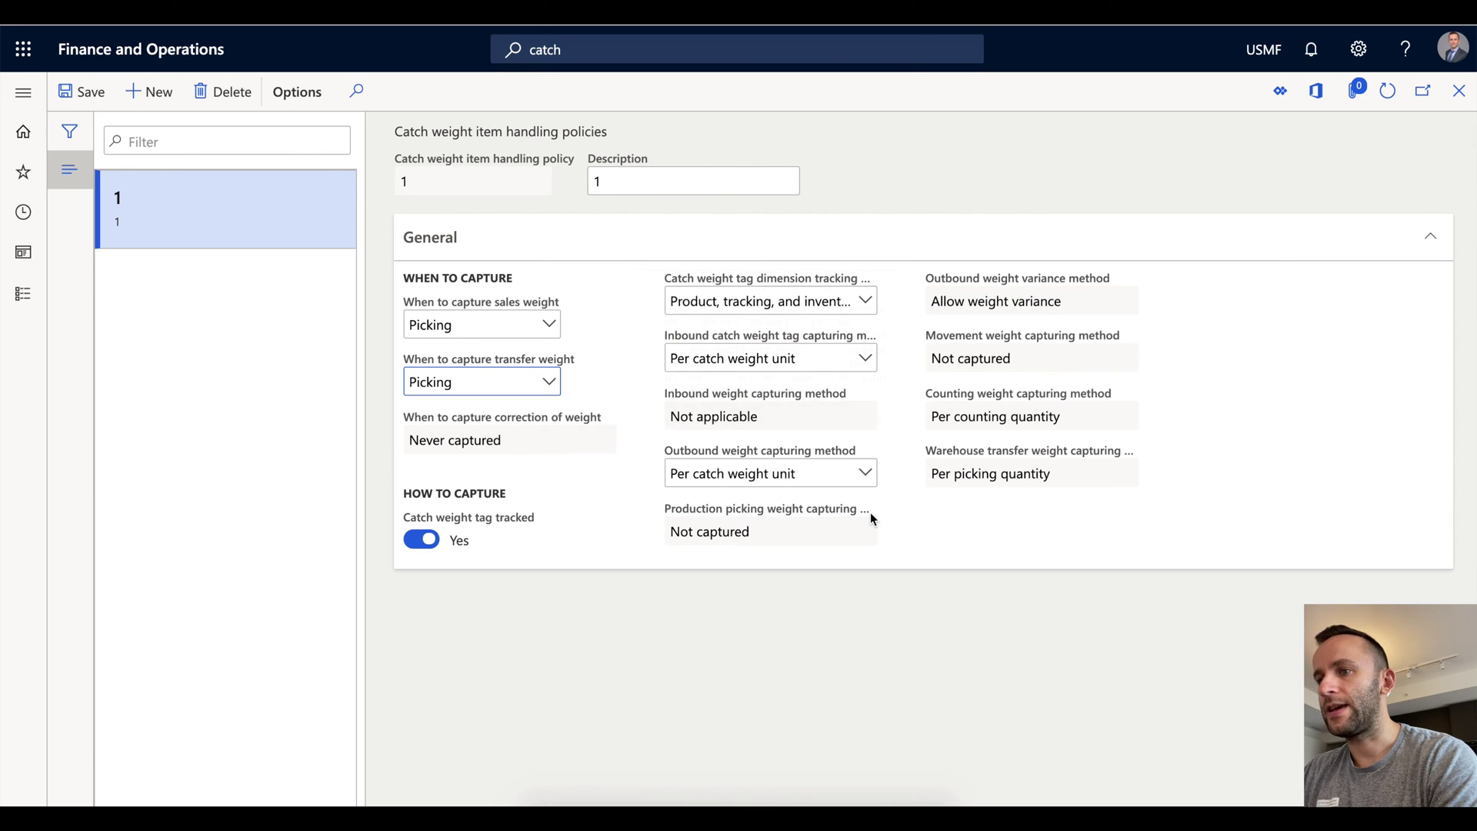
{"action": "mouse_move", "coordinate": [870, 512]}
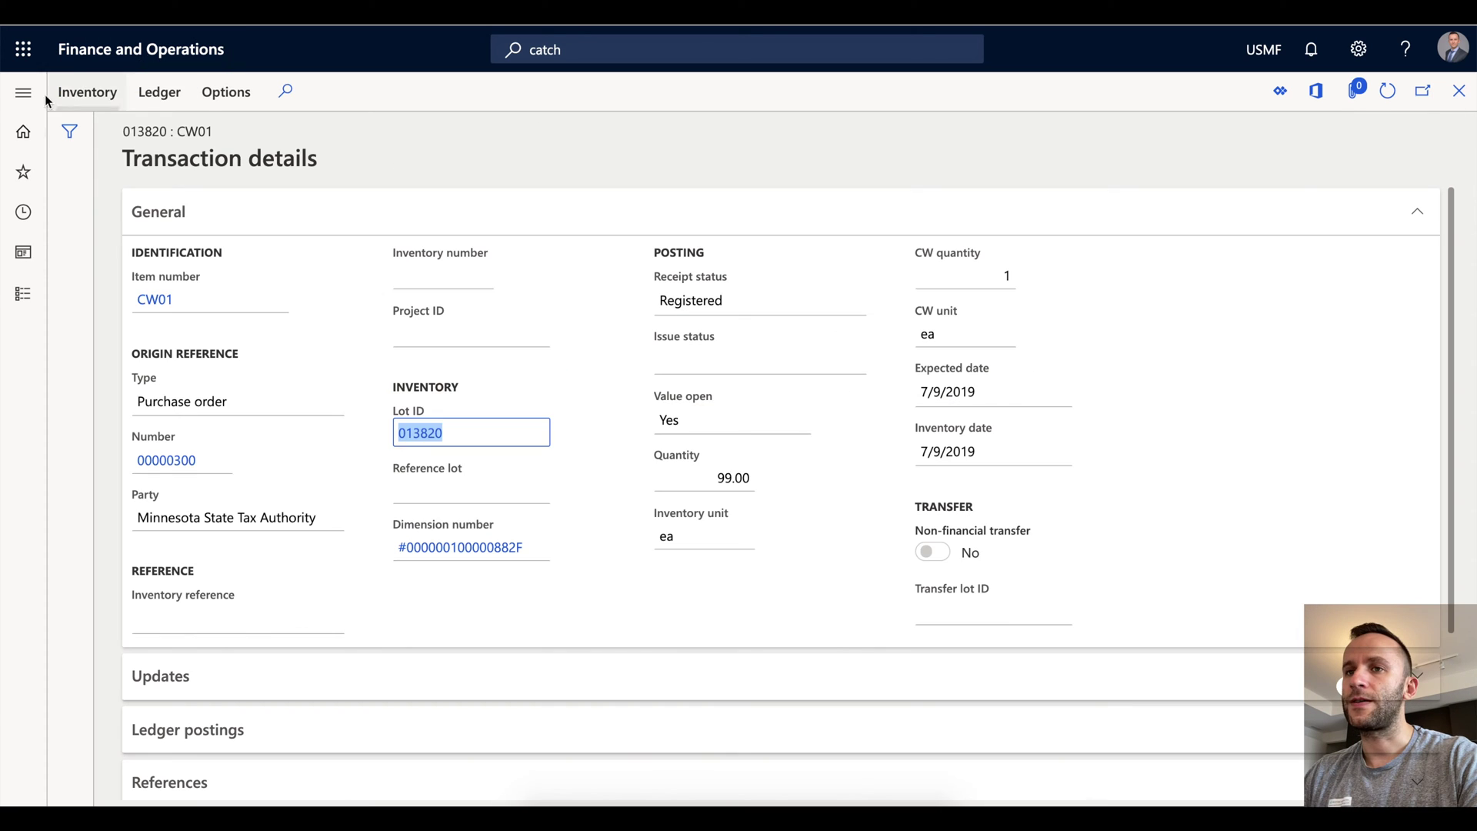
Navigate the modules list to the Procurement and sourcing menu.
{"action": "left_click", "coordinate": [23, 92]}
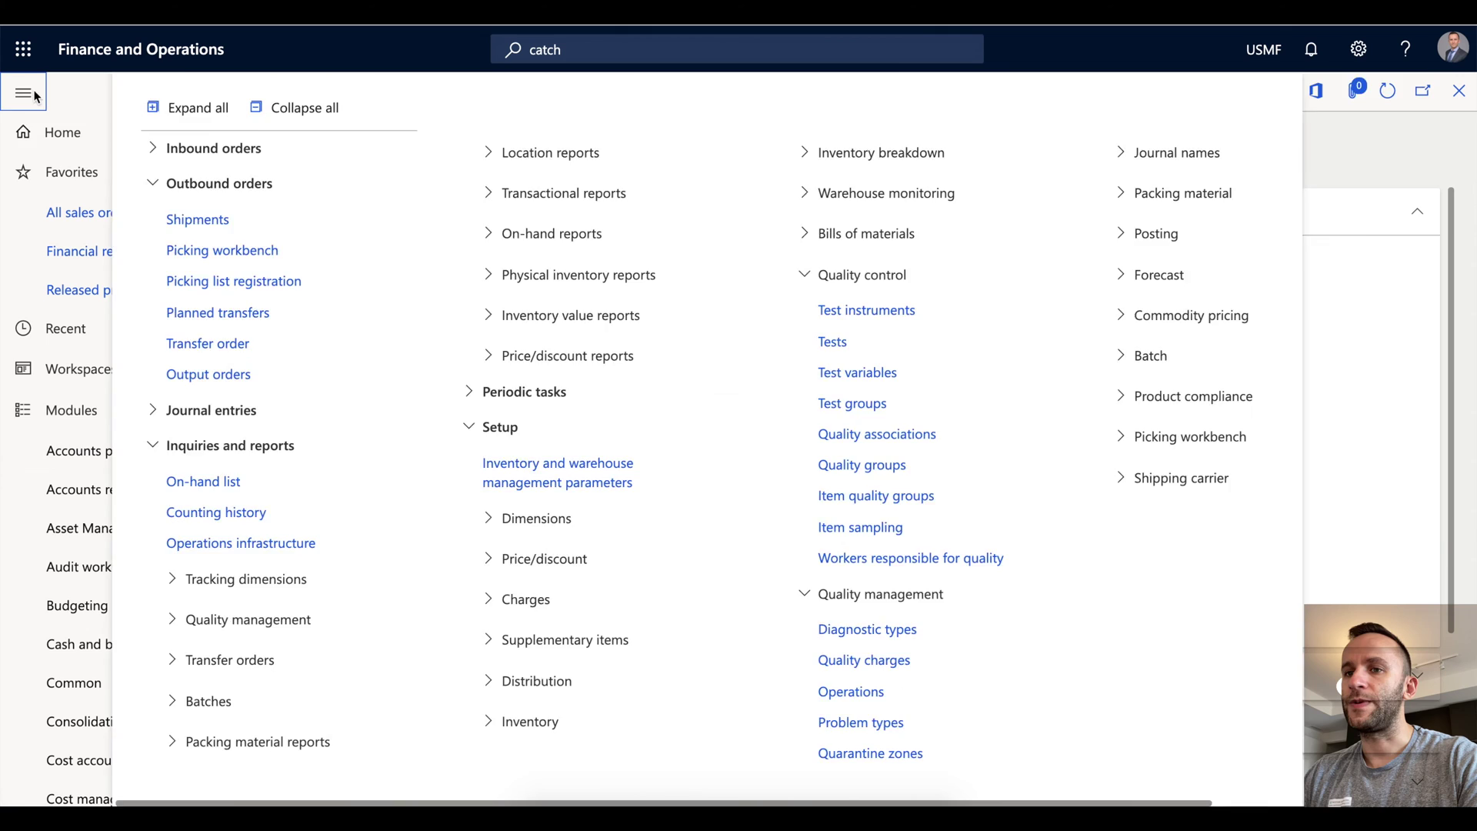
{"action": "scroll", "coordinate": [117, 521], "scroll_direction": "down", "scroll_amount": 3}
{"action": "scroll", "coordinate": [117, 521], "scroll_direction": "down", "scroll_amount": 8}
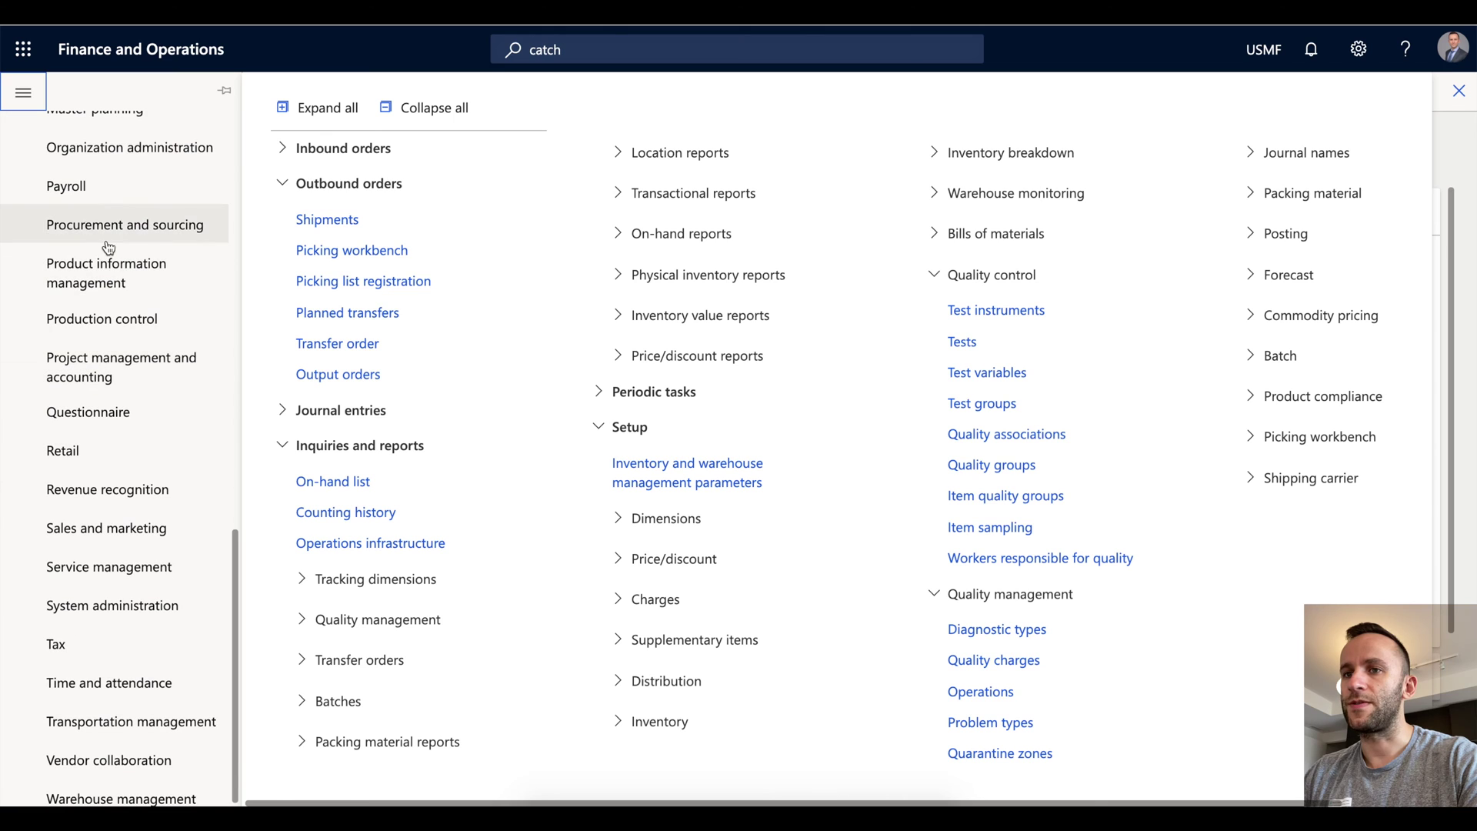
{"action": "left_click", "coordinate": [108, 233]}
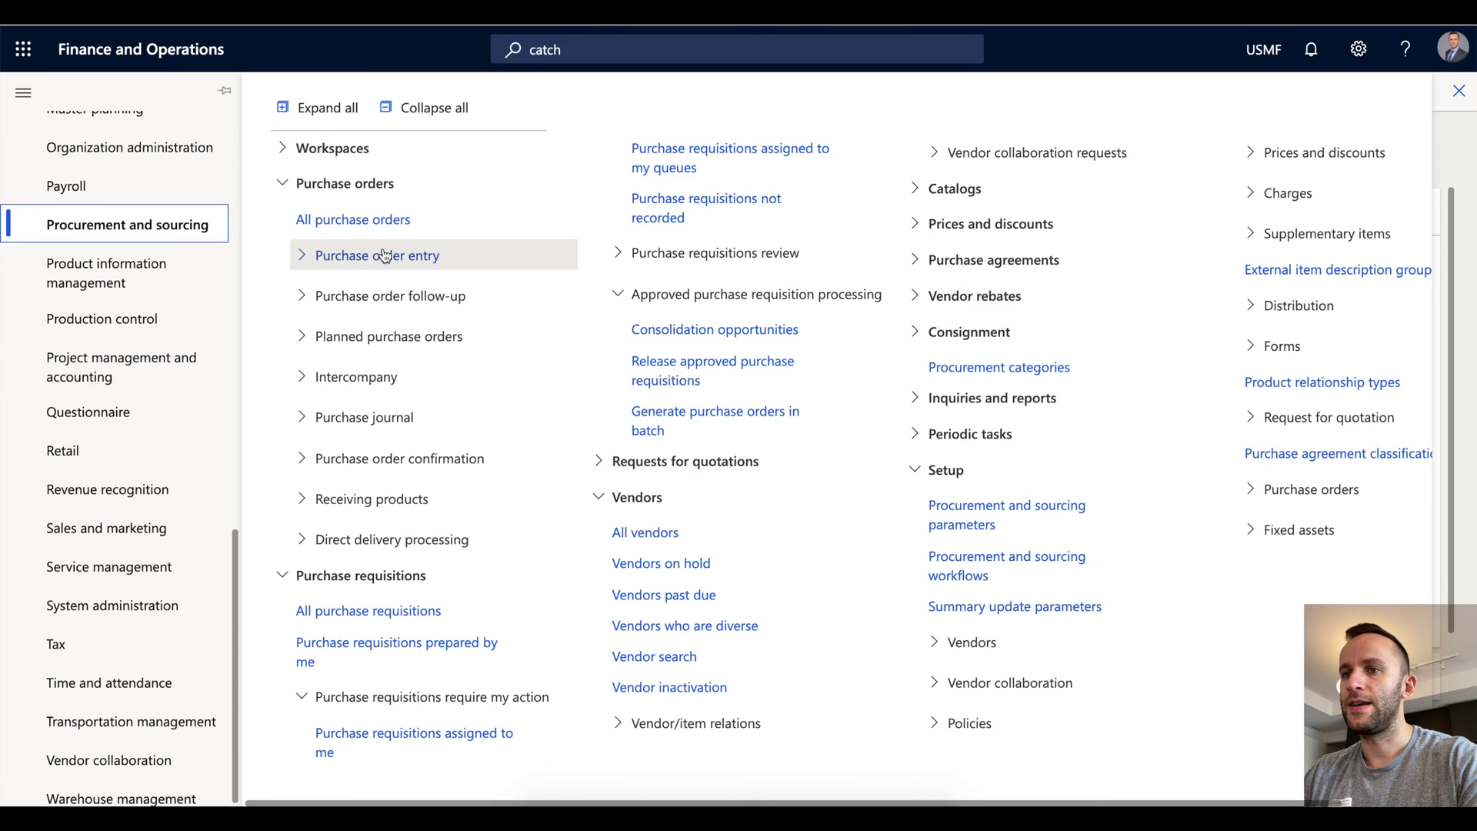
{"action": "key", "text": "Escape"}
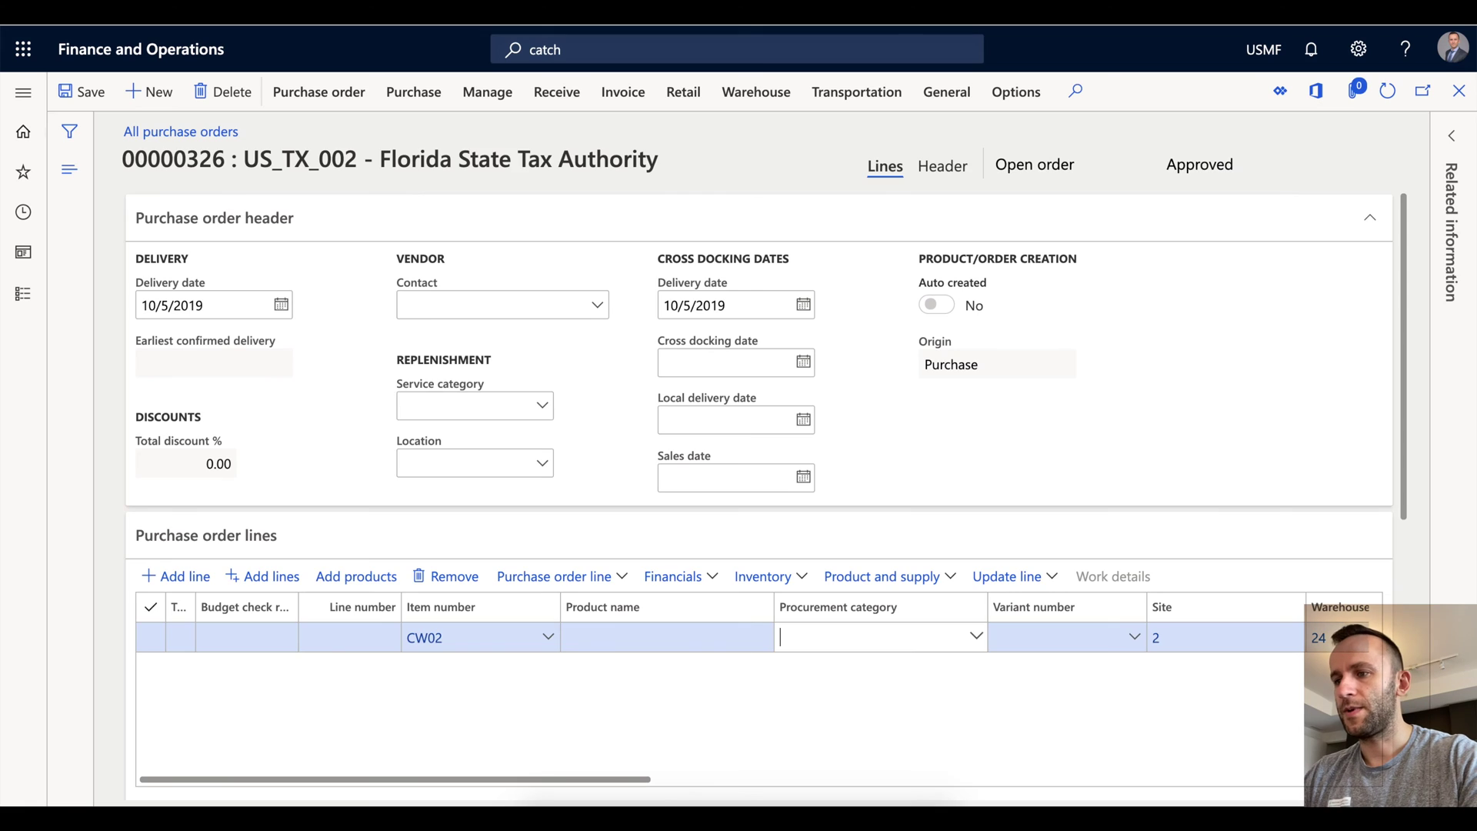
Enter CW quantity 2 on the CW02 purchase line and verify it gives 4.00 kg.
{"action": "key", "text": "Tab"}
{"action": "key", "text": "Tab"}
{"action": "key", "text": "Tab"}
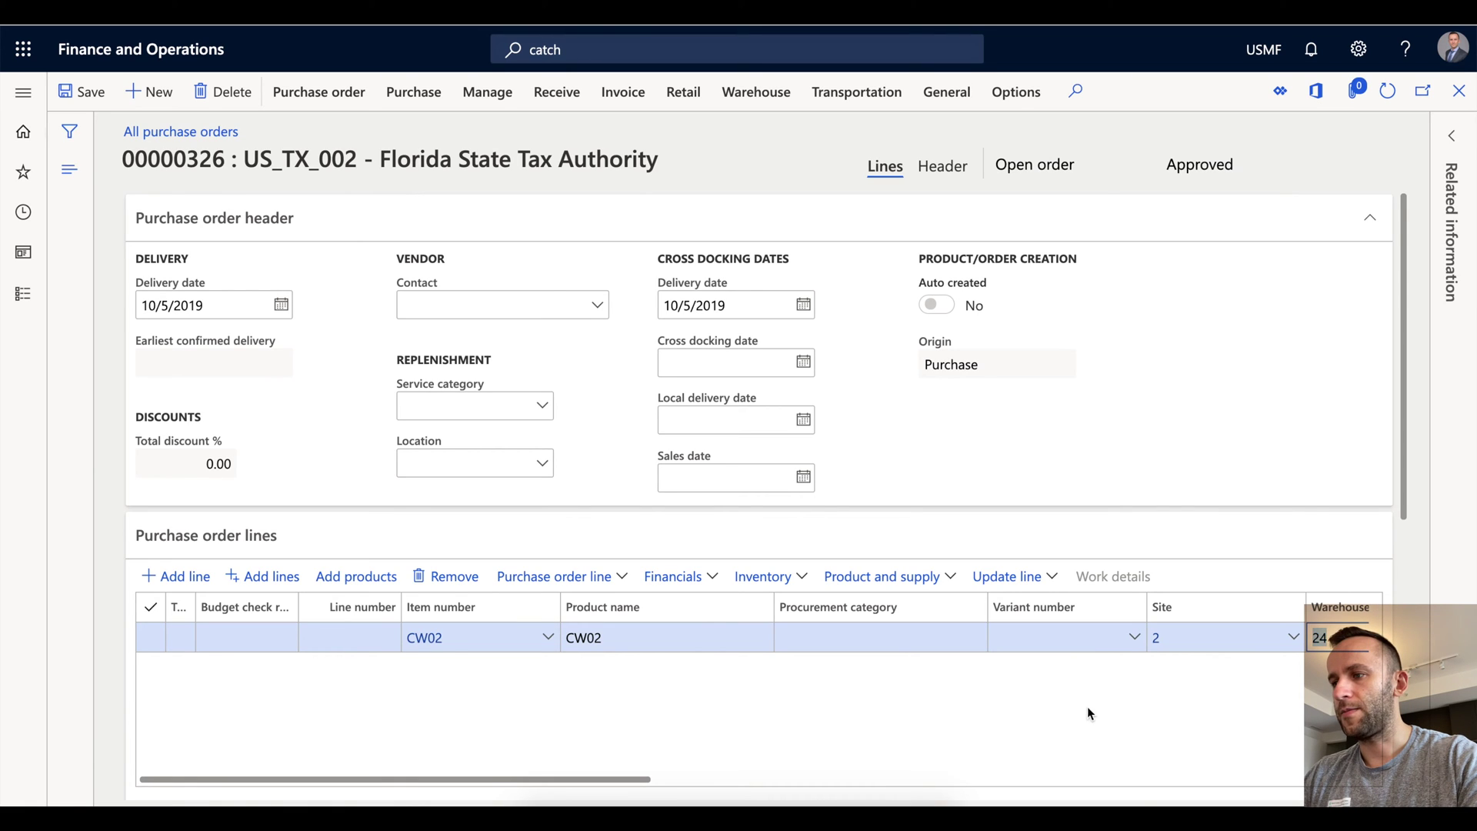
{"action": "left_click_drag", "start_coordinate": [626, 779], "coordinate": [903, 781]}
{"action": "left_click", "coordinate": [896, 640]}
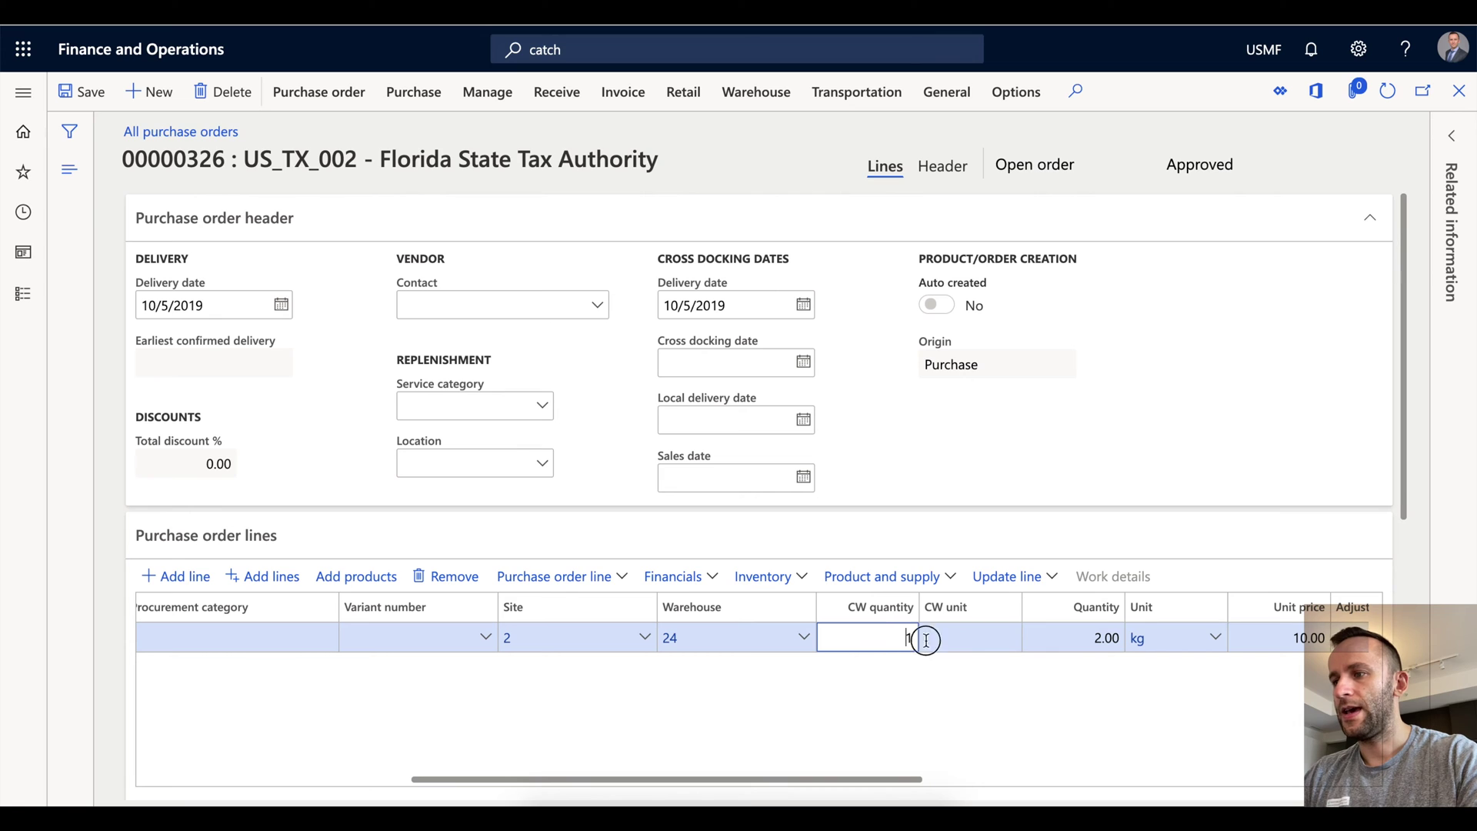
{"action": "type", "text": "2"}
{"action": "key", "text": "Tab"}
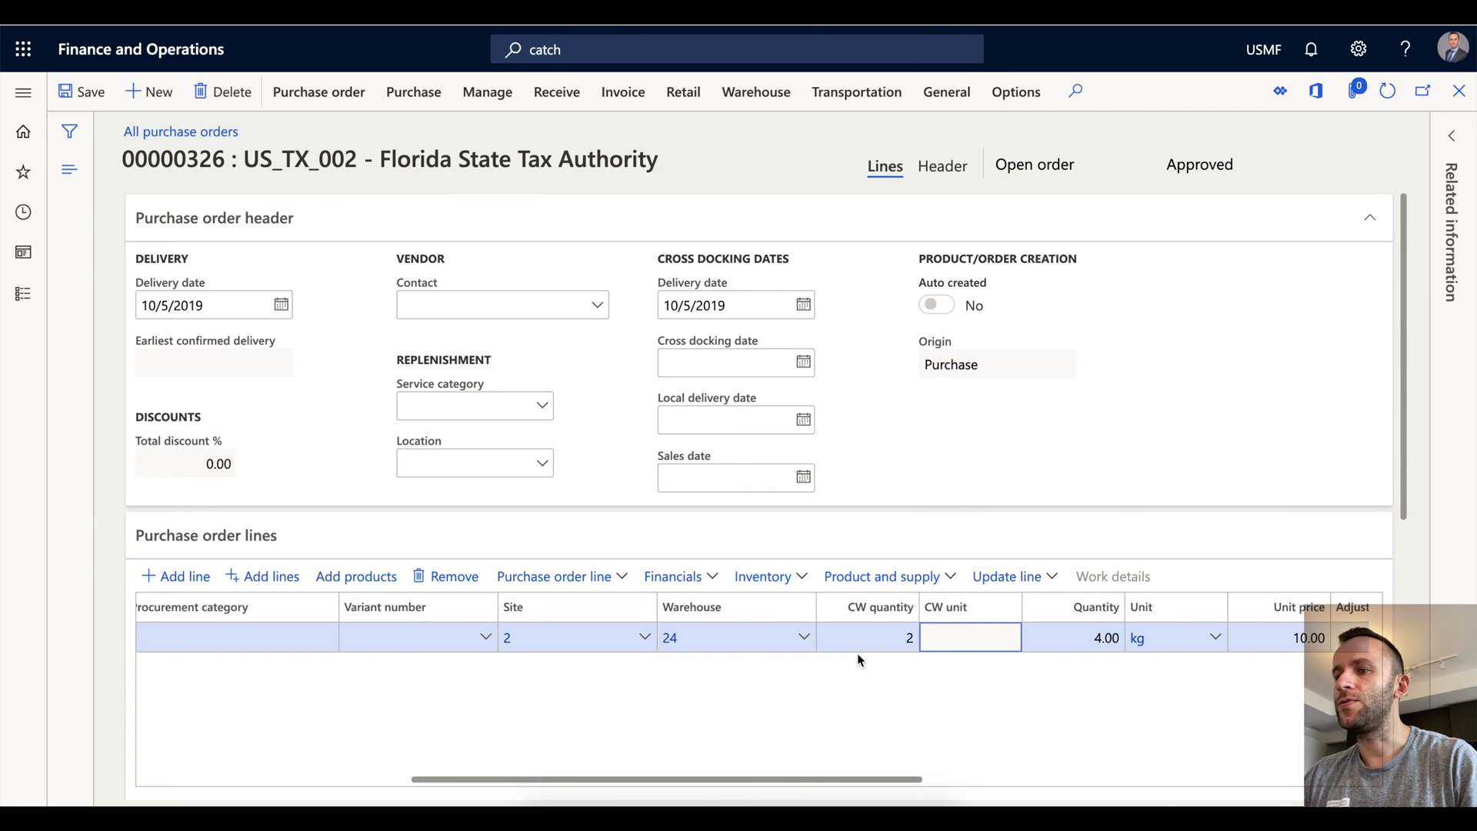
{"action": "left_click", "coordinate": [885, 640]}
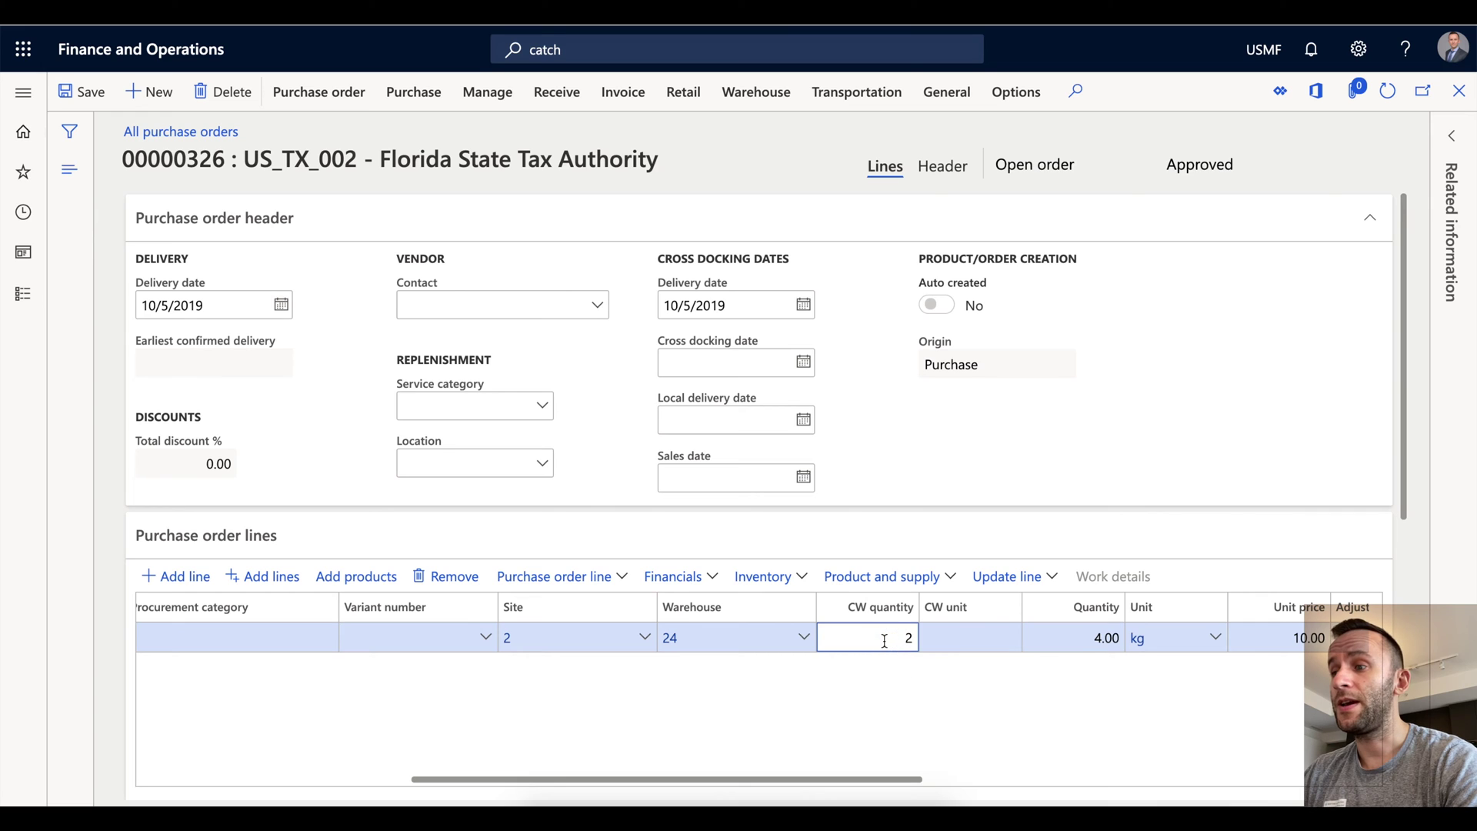
{"action": "left_click", "coordinate": [1086, 636]}
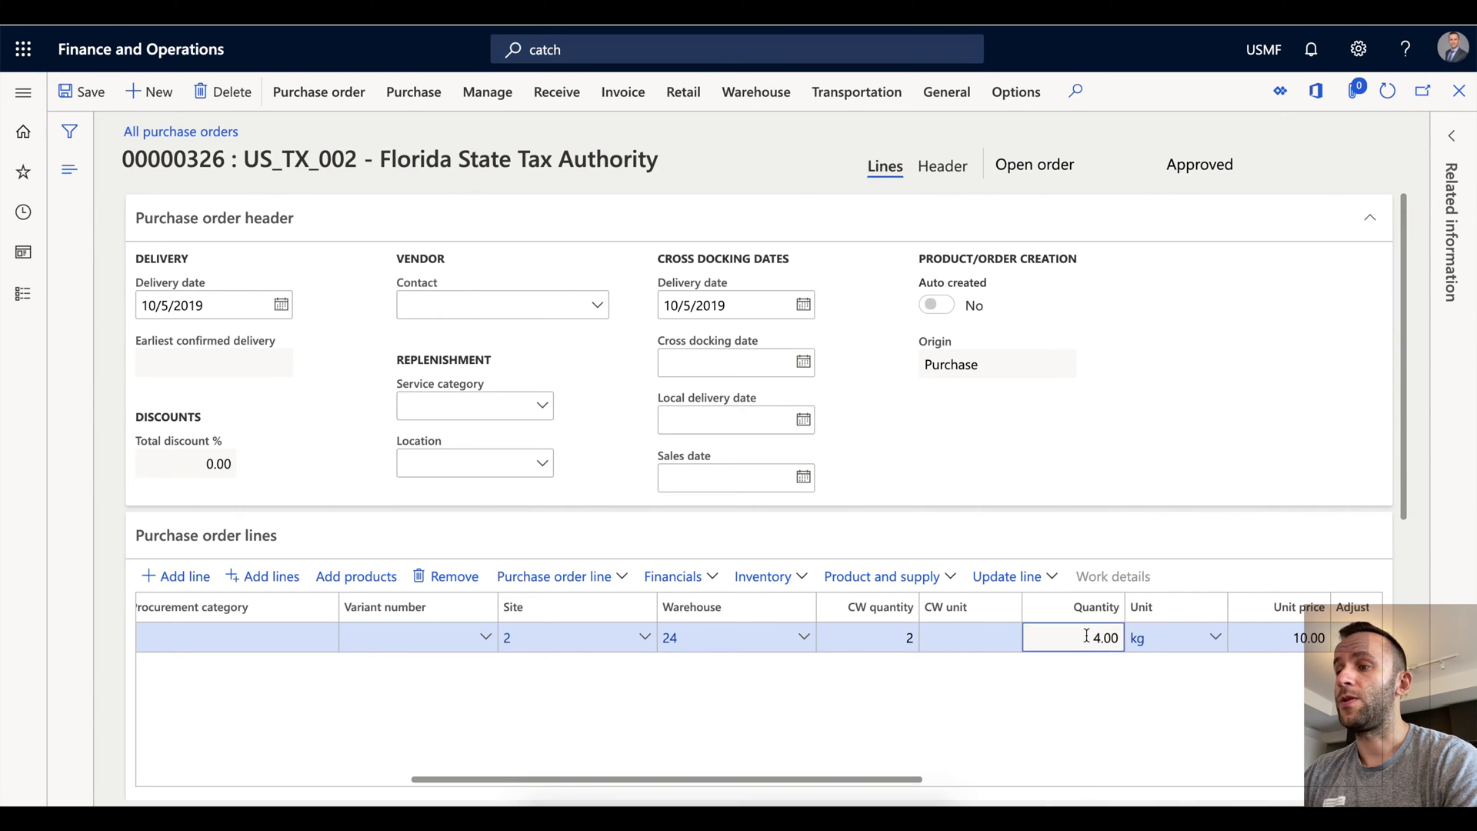
{"action": "left_click", "coordinate": [422, 96]}
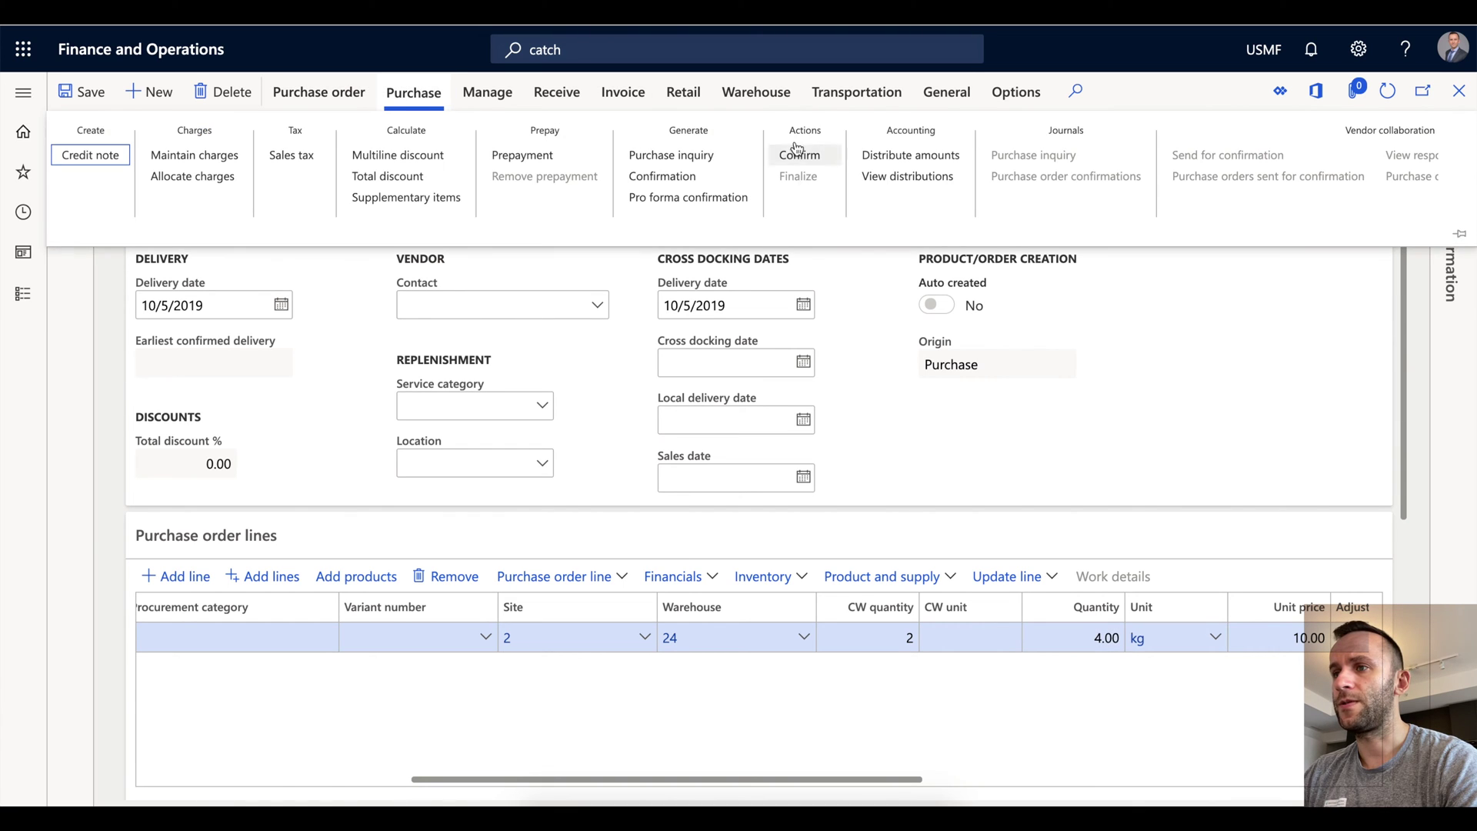
Confirm purchase order 00000326, copy its number, and switch to the warehouse mobile app.
{"action": "left_click", "coordinate": [797, 151]}
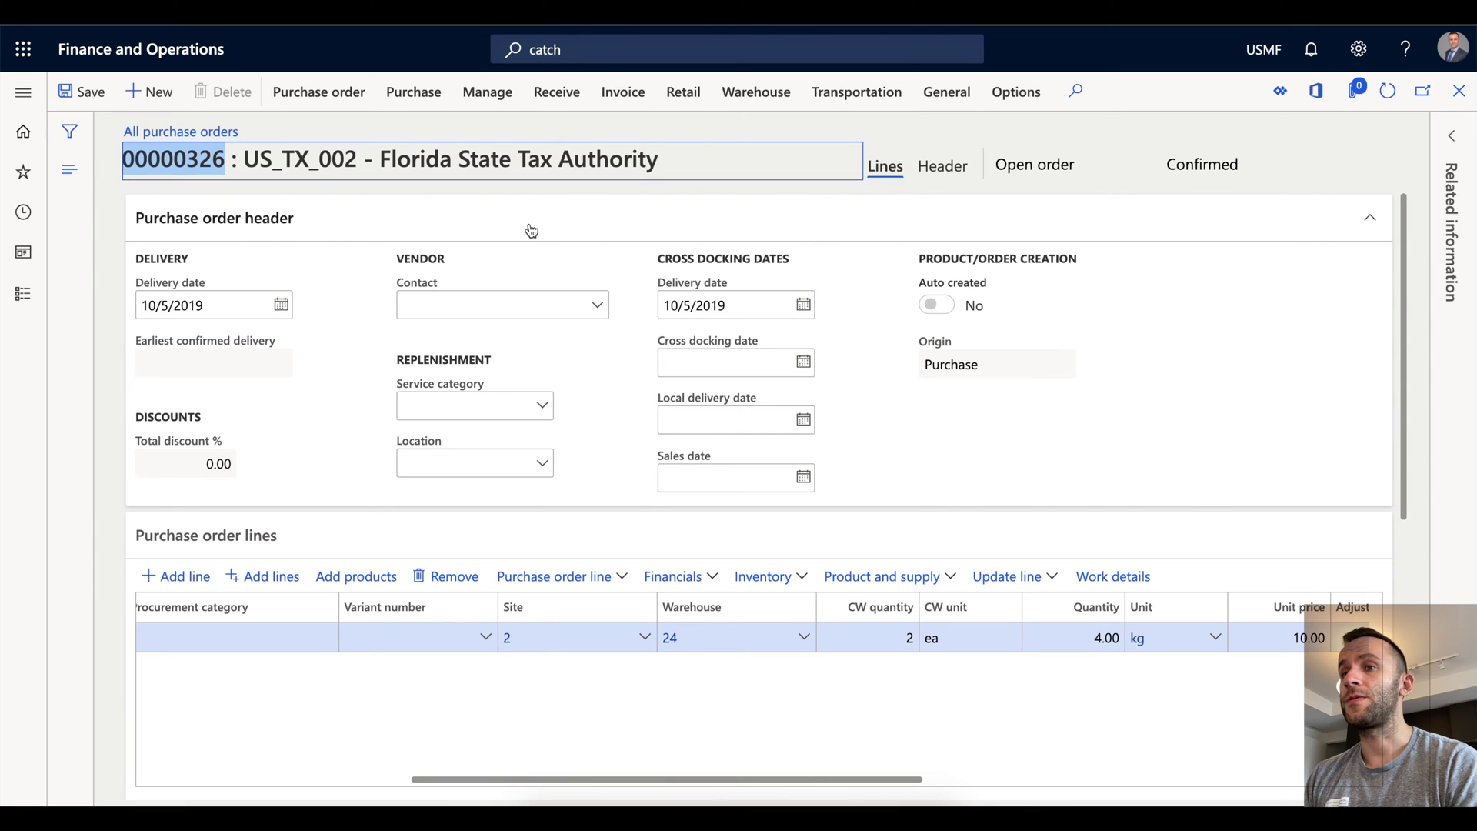
{"action": "scroll", "coordinate": [567, 690], "scroll_direction": "left", "scroll_amount": 10}
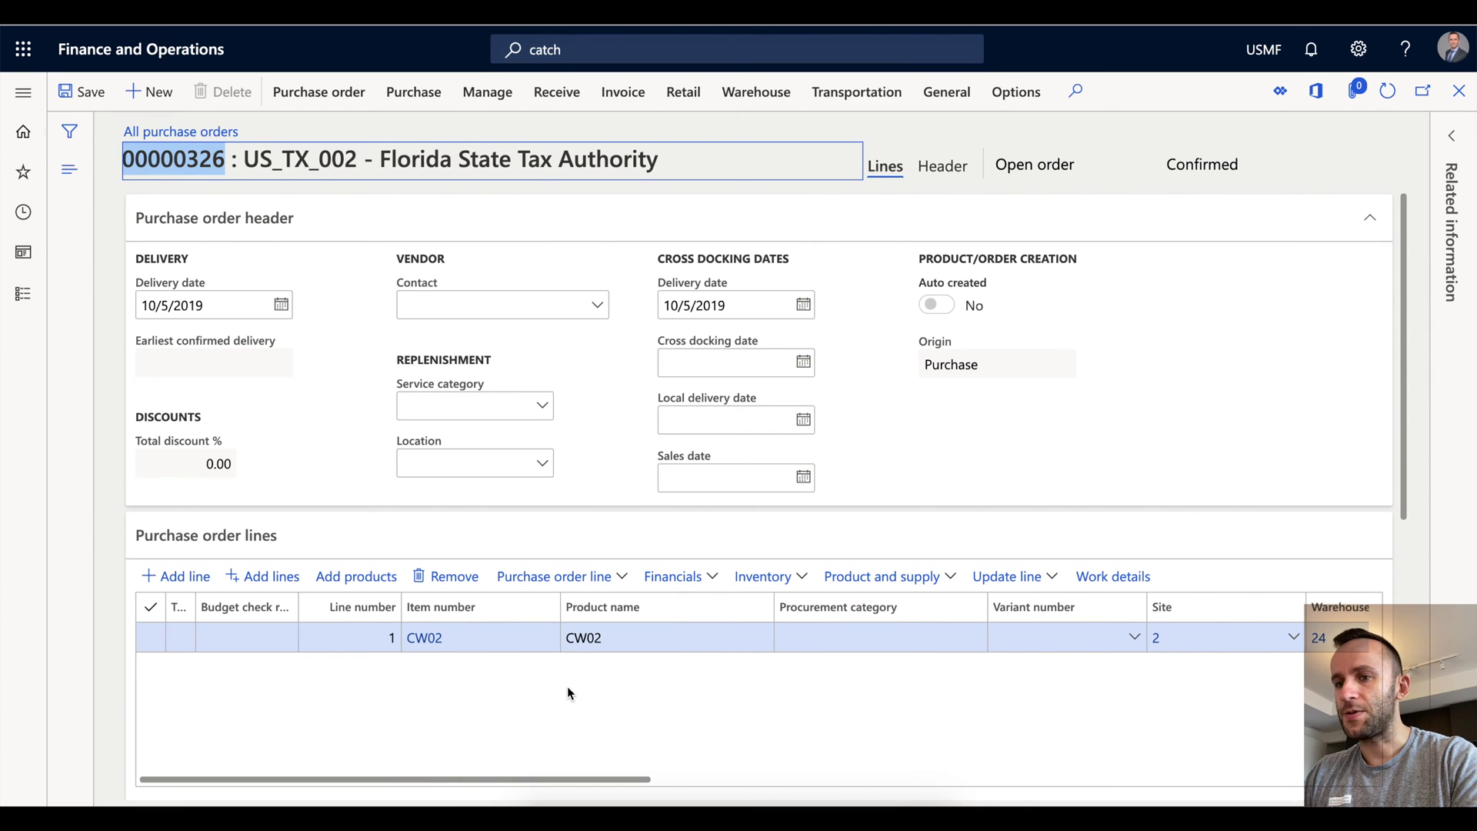
{"action": "right_click", "coordinate": [185, 163]}
{"action": "left_click", "coordinate": [223, 198]}
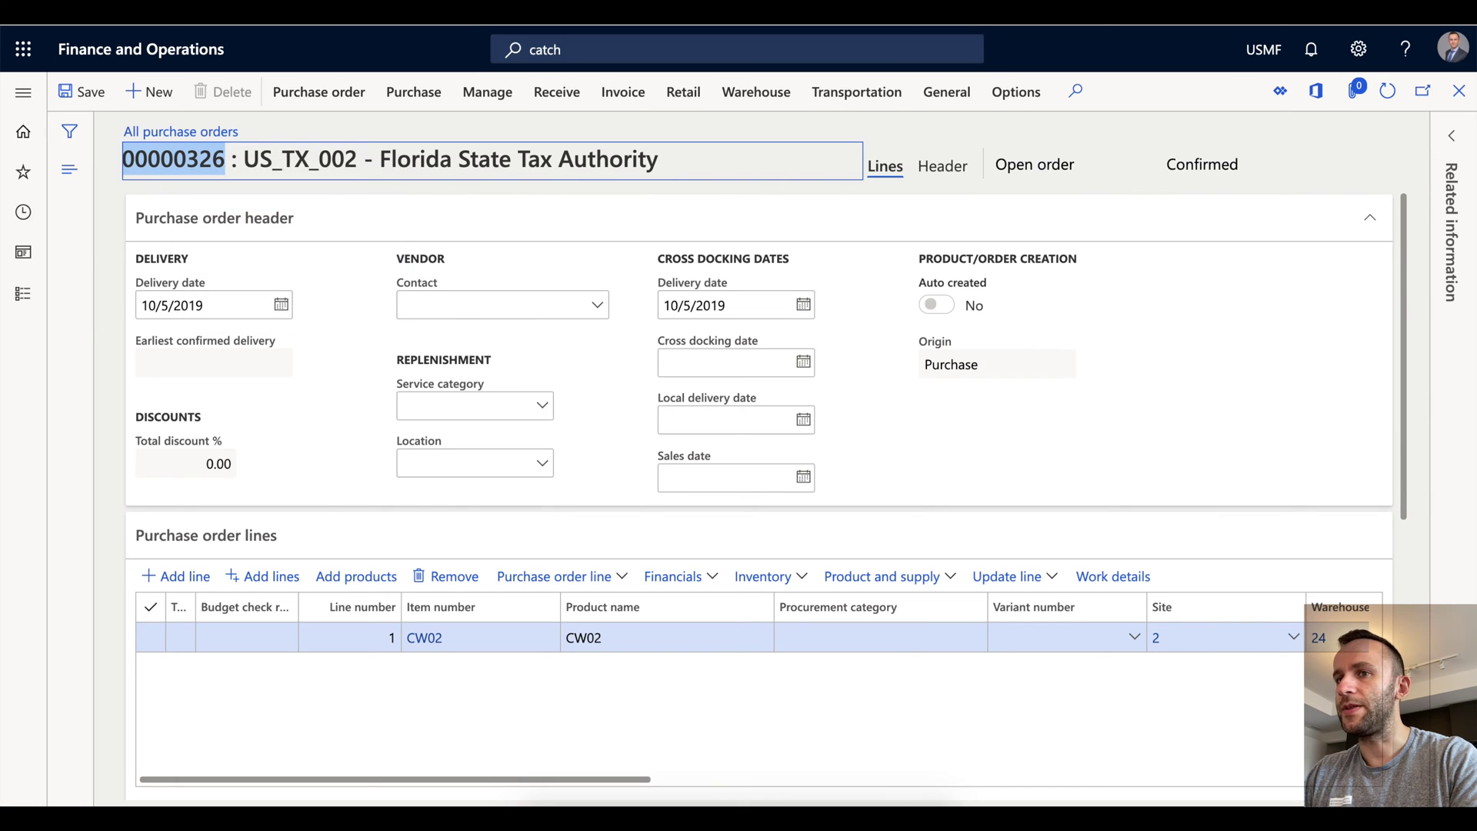
{"action": "key", "text": "alt+Tab"}
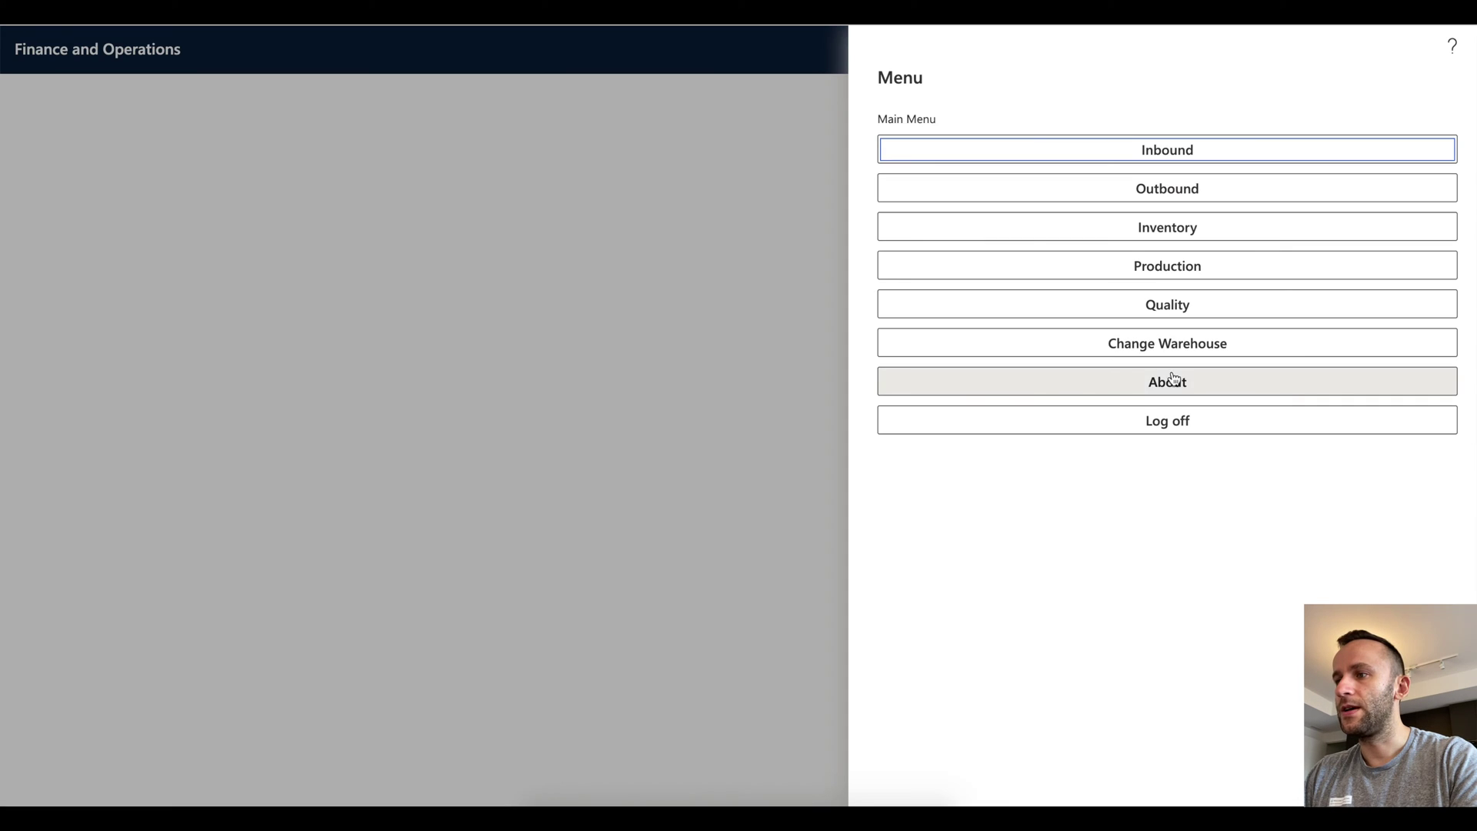
Start Purchase Receive for order 00000326, item CW02, quantity 2.
{"action": "left_click", "coordinate": [1182, 154]}
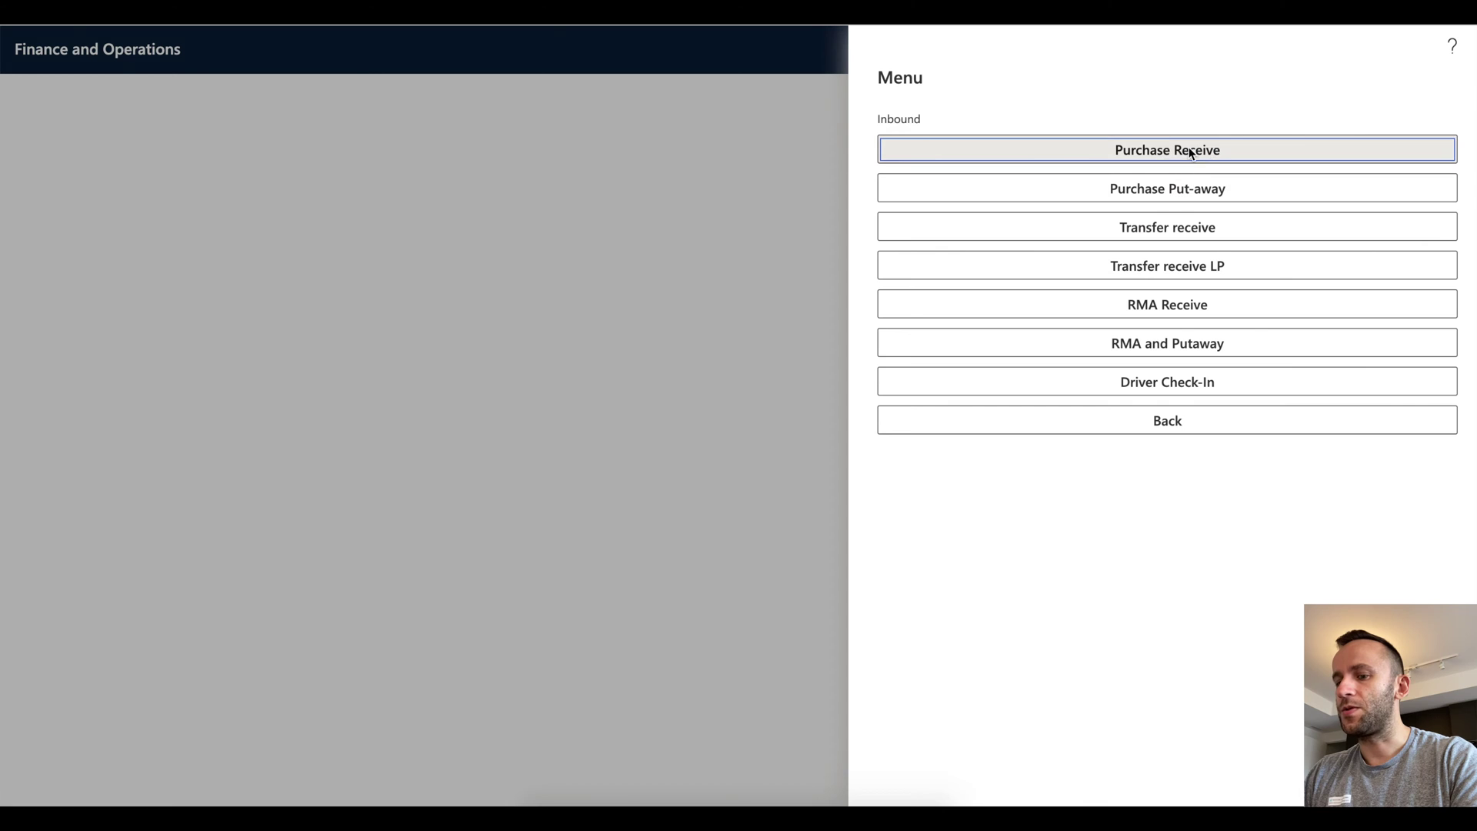
{"action": "left_click", "coordinate": [1187, 154]}
{"action": "key", "text": "ctrl+v"}
{"action": "left_click", "coordinate": [1114, 323]}
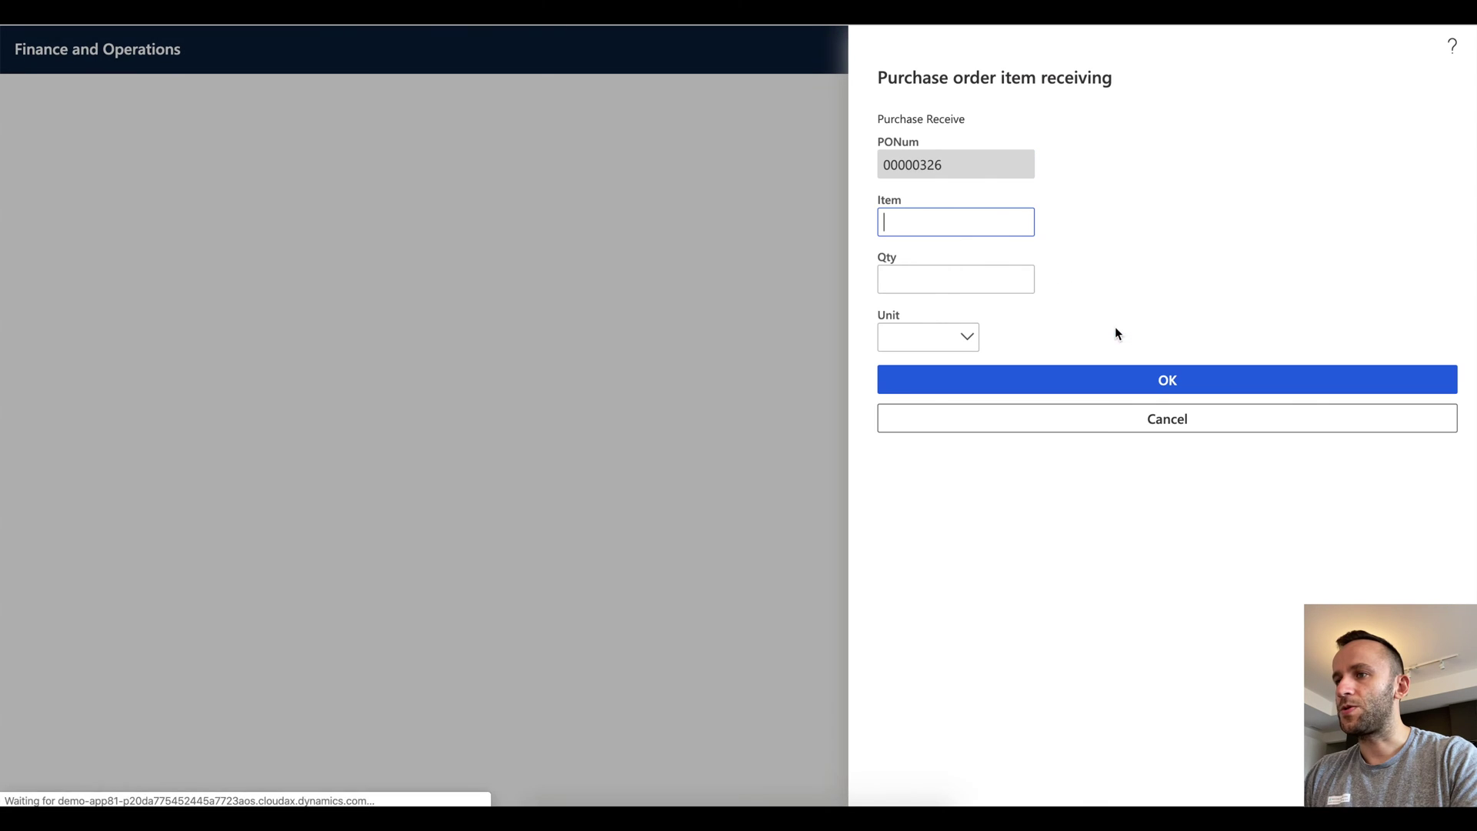
{"action": "type", "text": "CW02"}
{"action": "key", "text": "Return"}
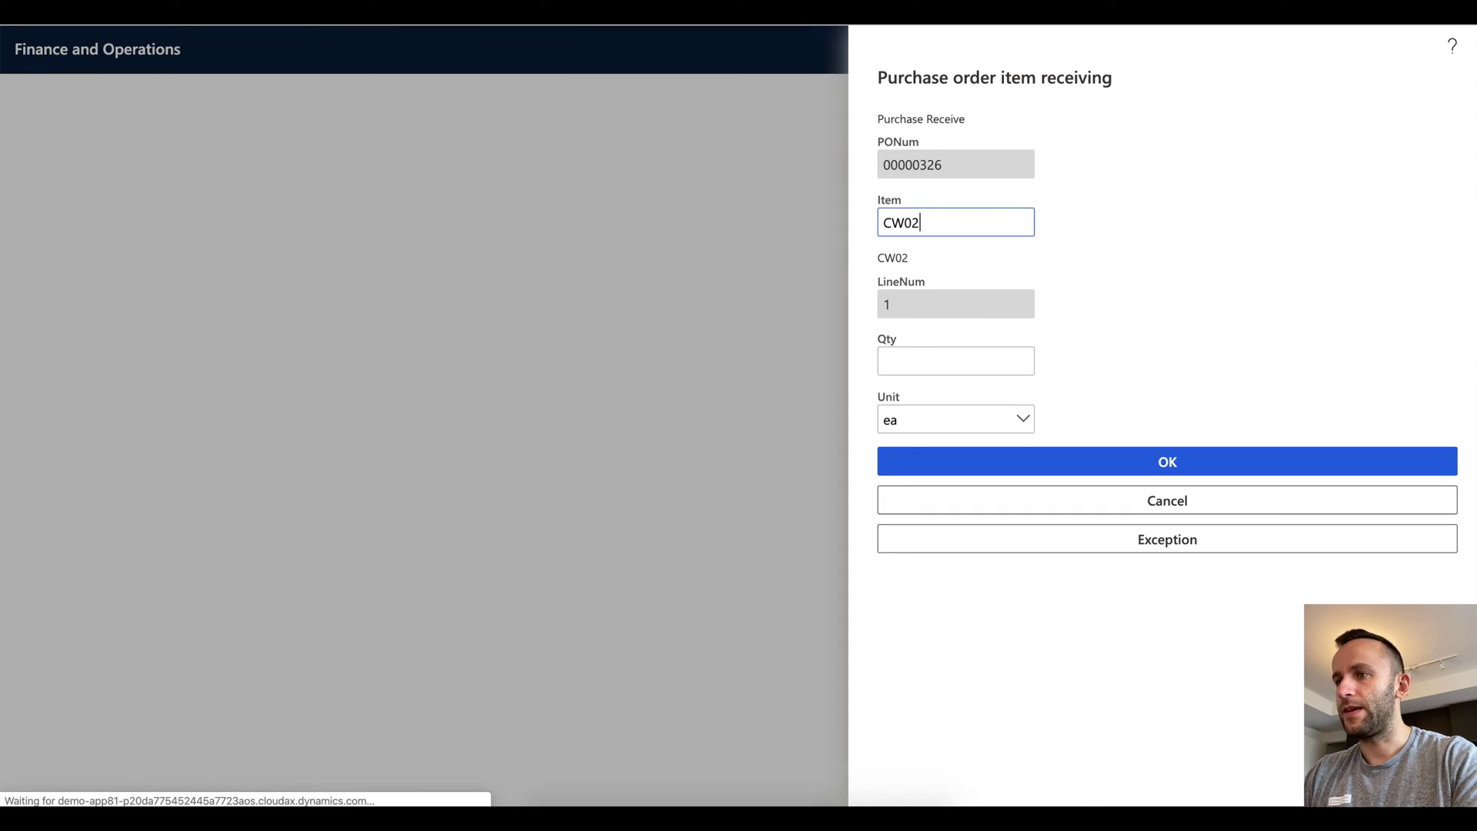
{"action": "left_click", "coordinate": [908, 363]}
{"action": "type", "text": "1"}
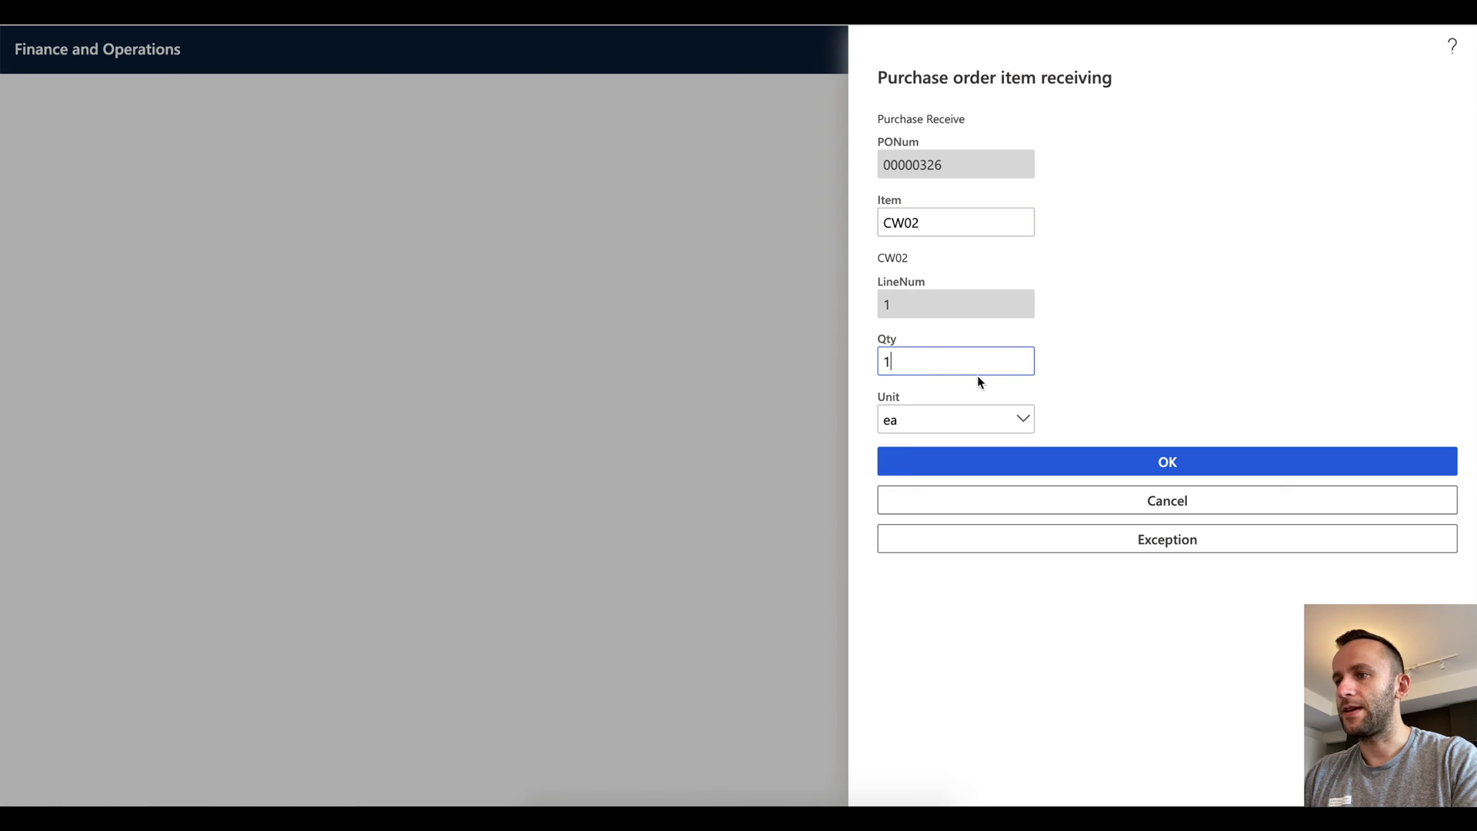
{"action": "key", "text": "BackSpace"}
{"action": "type", "text": "2"}
{"action": "left_click", "coordinate": [1083, 464]}
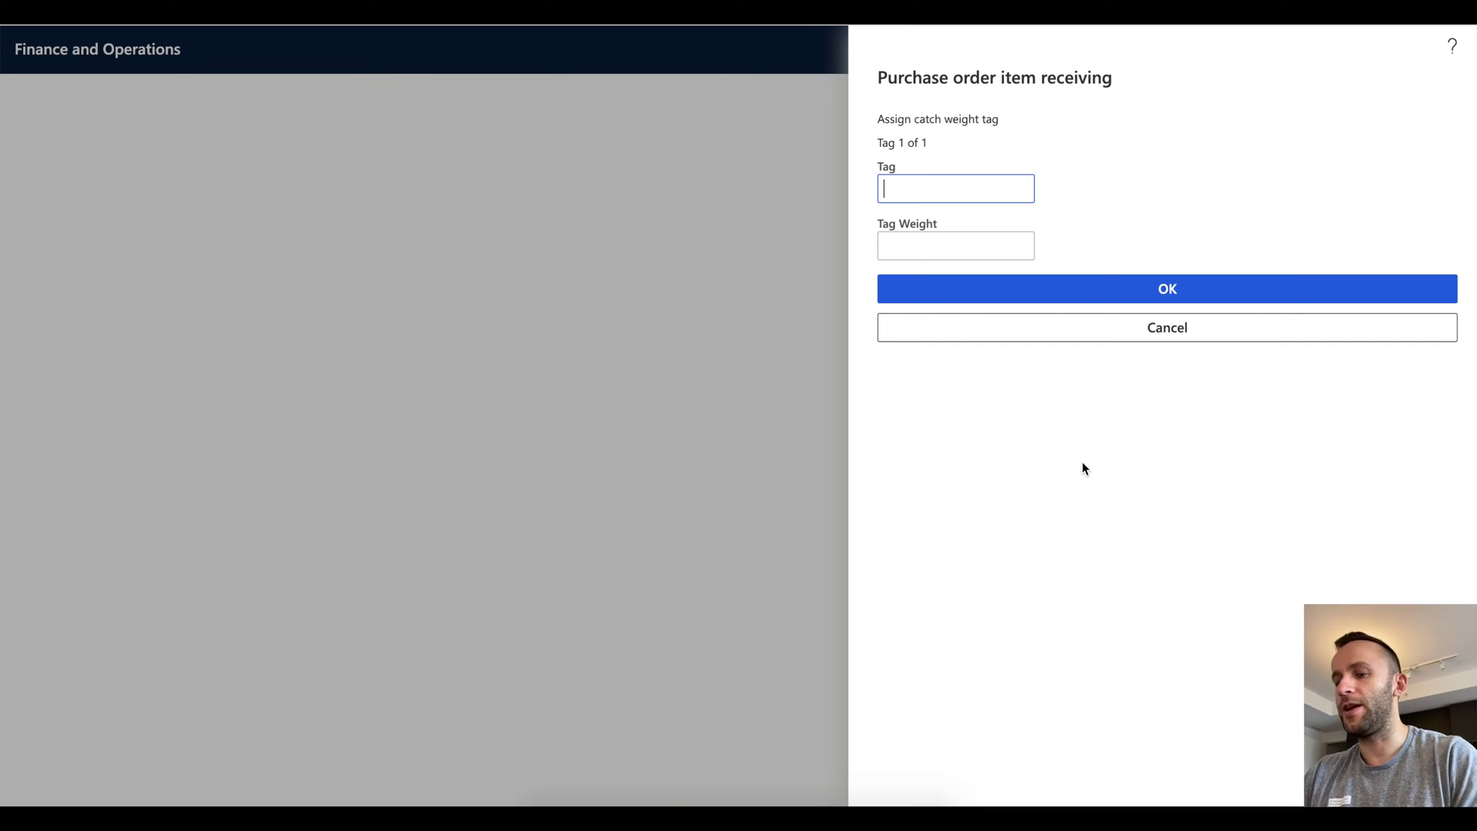
Record catch weight tag T1 with weight 10.
{"action": "type", "text": "TEST"}
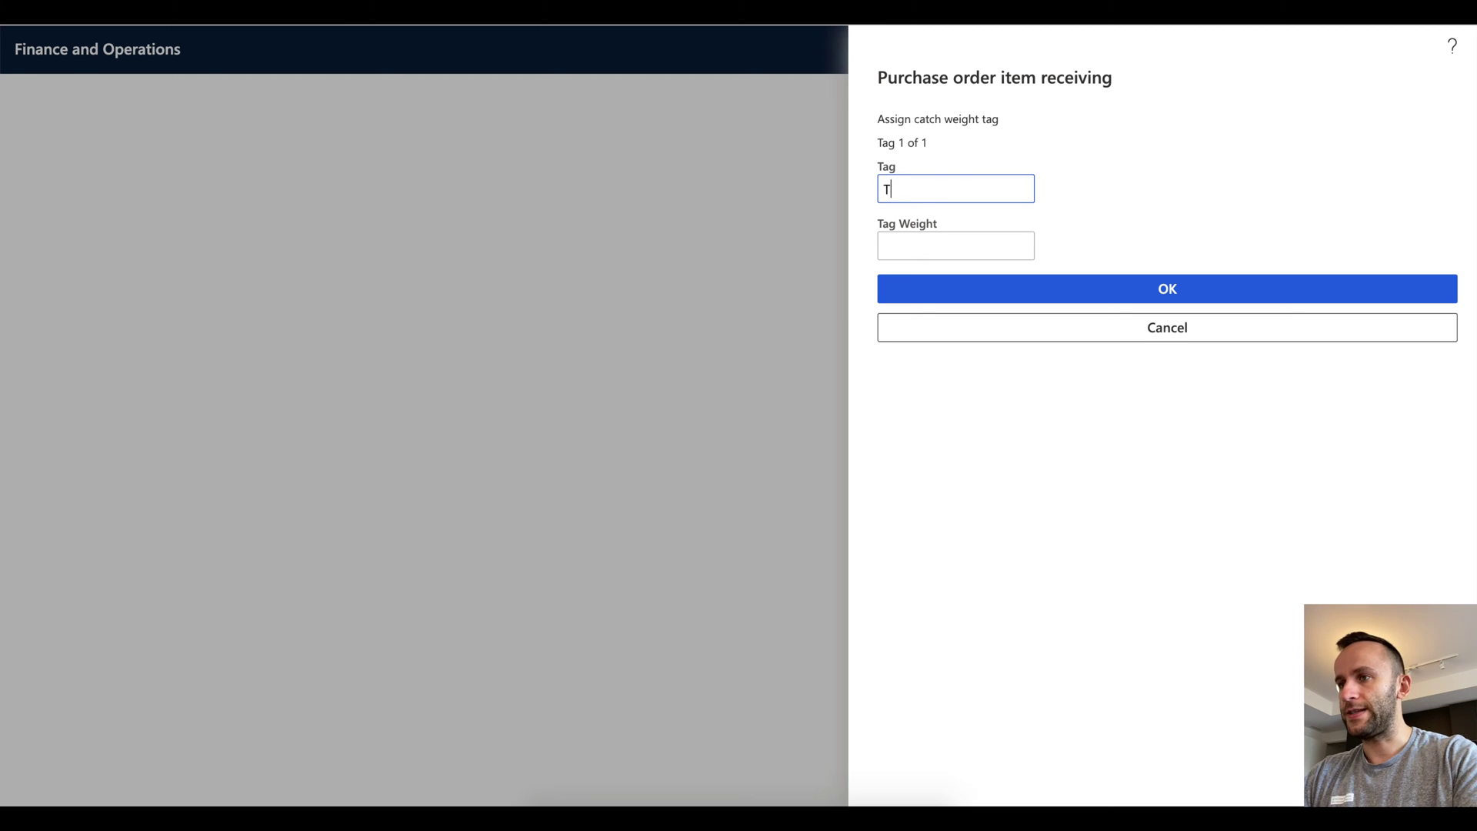
{"action": "key", "text": "BackSpace"}
{"action": "key", "text": "BackSpace"}
{"action": "key", "text": "BackSpace"}
{"action": "type", "text": "1"}
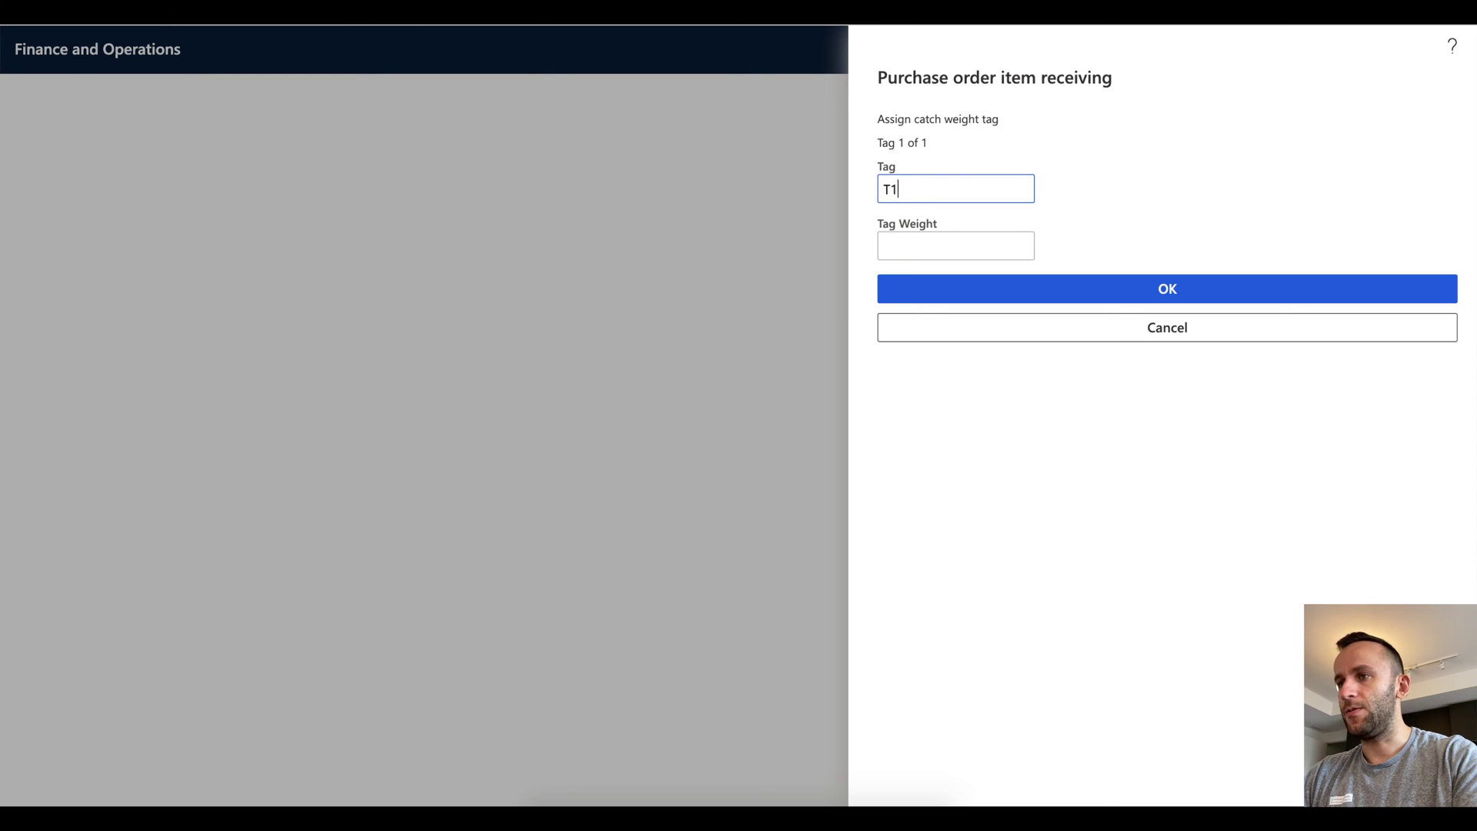
{"action": "key", "text": "Tab"}
{"action": "type", "text": "10"}
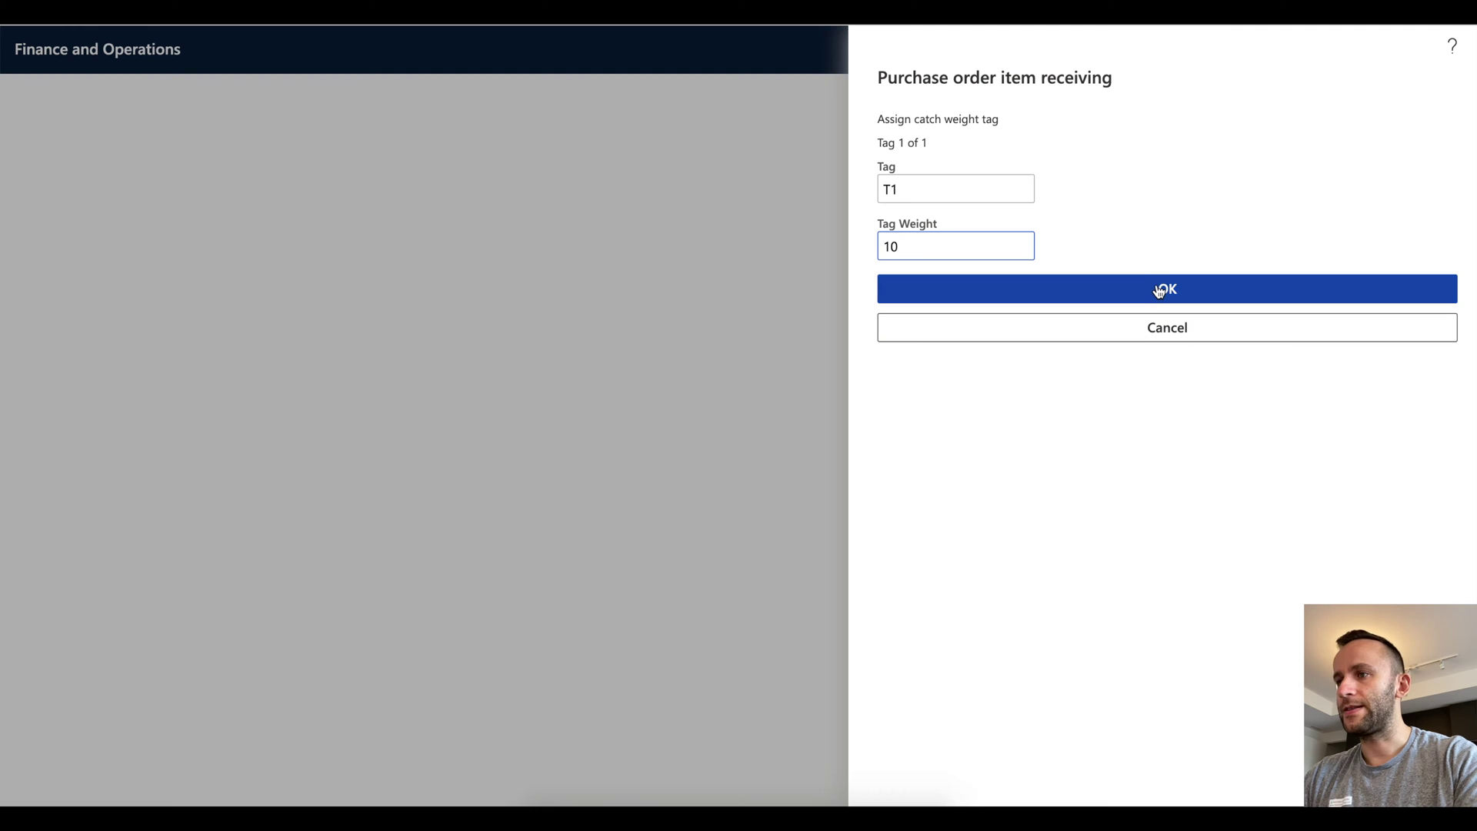
{"action": "left_click", "coordinate": [1159, 290]}
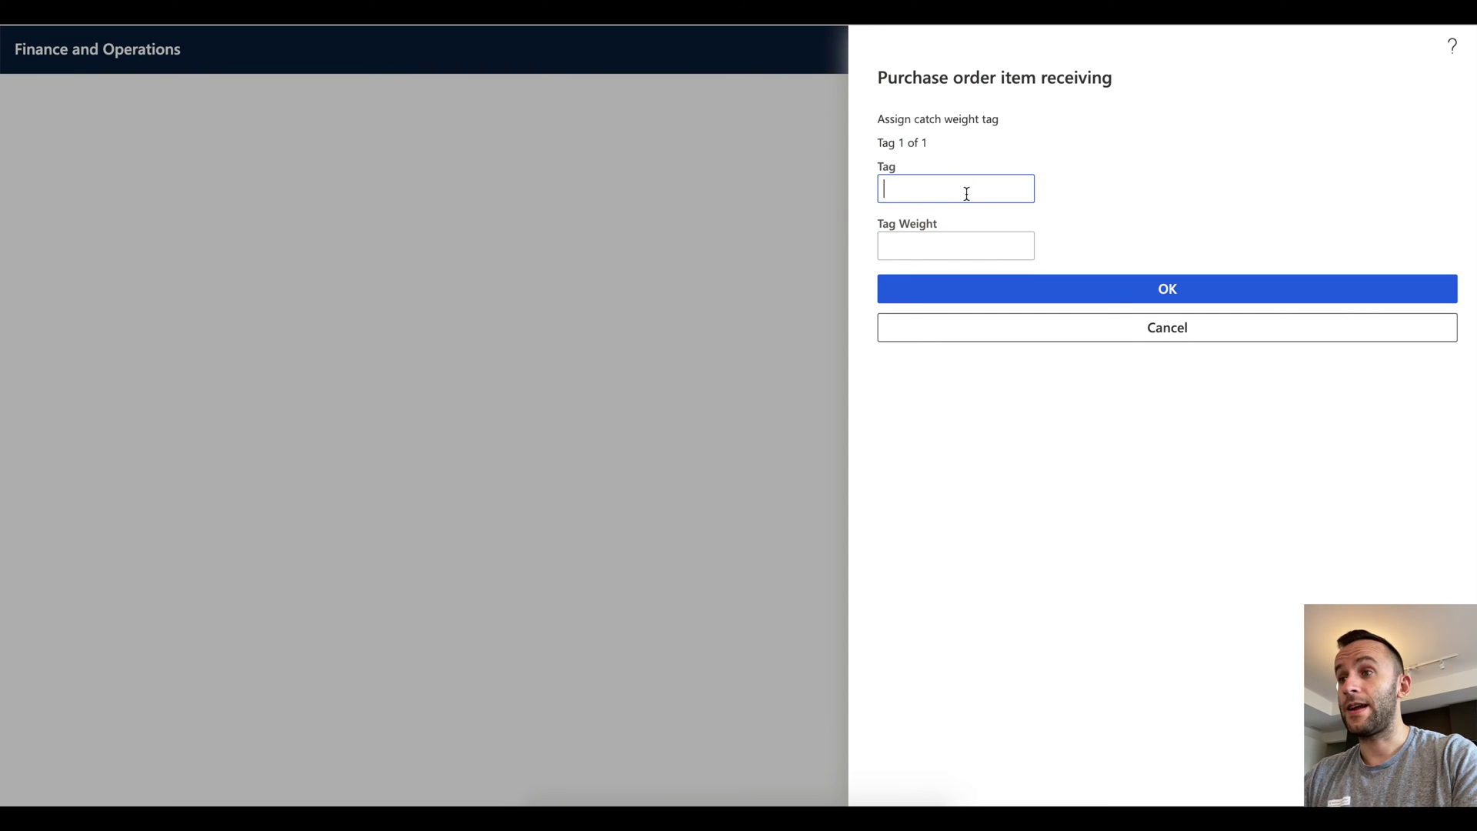
Record catch weight tag T2 with weight 20 to complete the receipt.
{"action": "type", "text": "T"}
{"action": "type", "text": "2"}
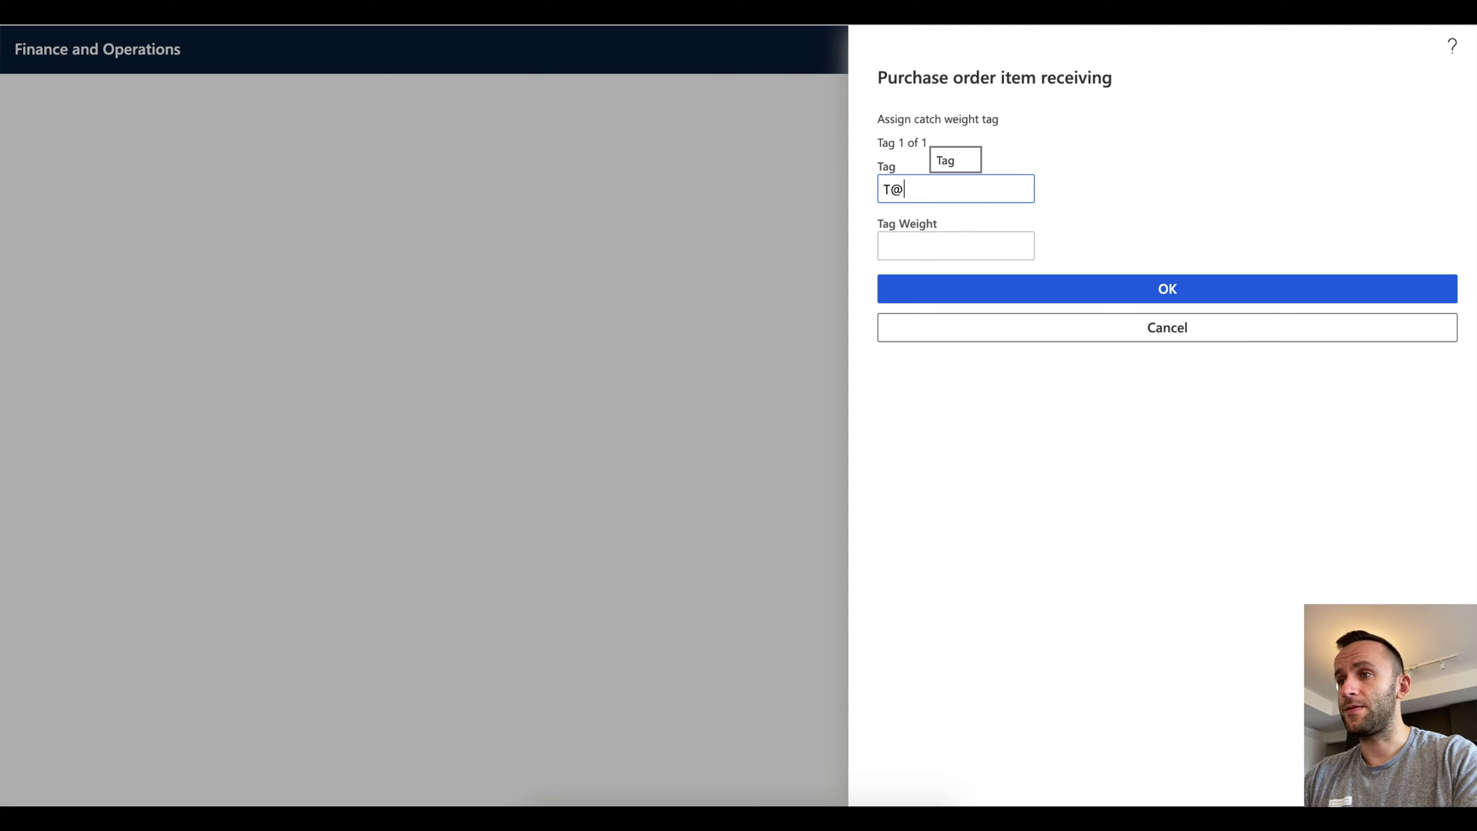
{"action": "key", "text": "Tab"}
{"action": "left_click", "coordinate": [954, 200]}
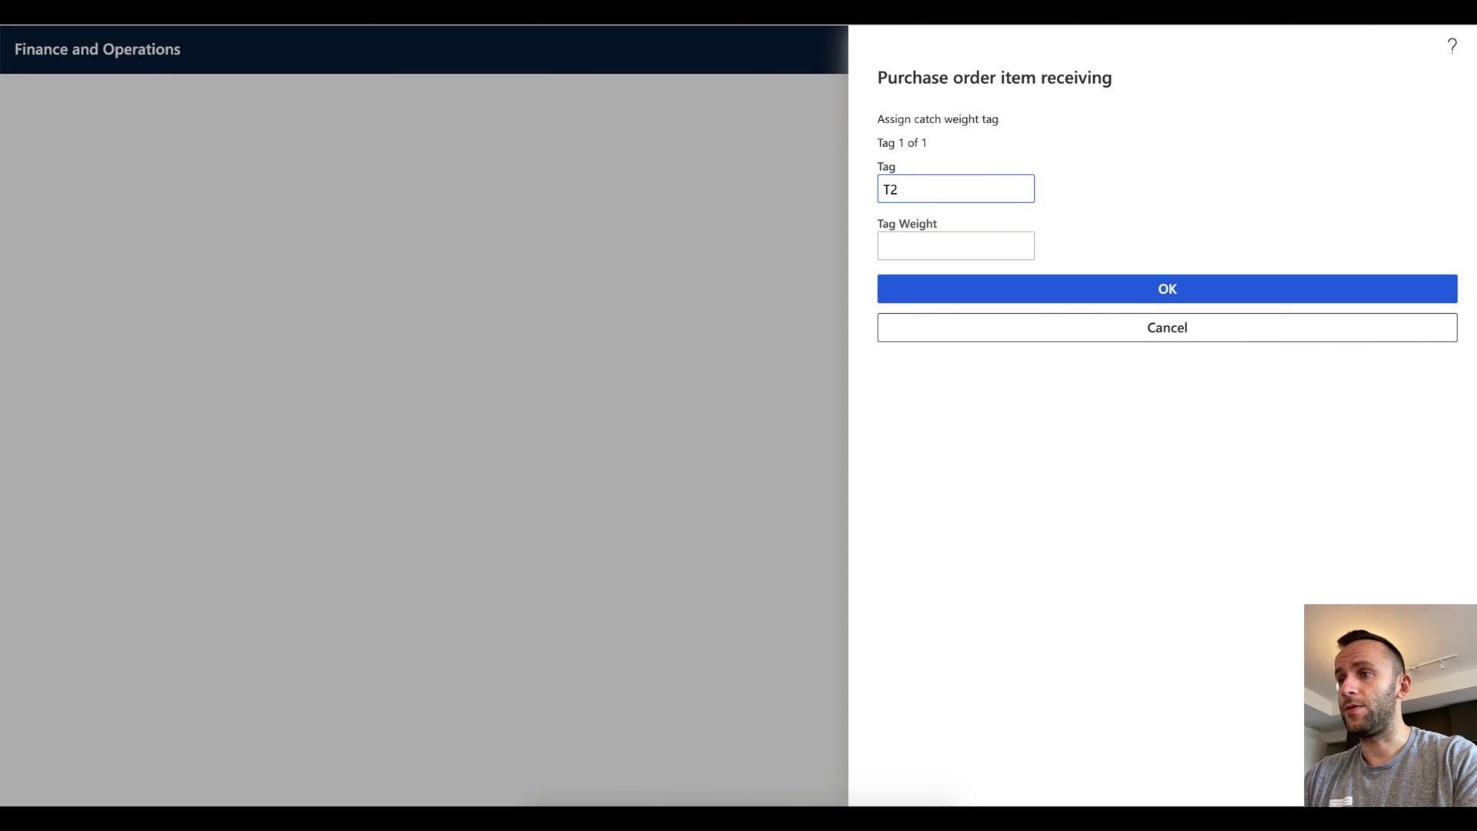
{"action": "key", "text": "Tab"}
{"action": "type", "text": "20"}
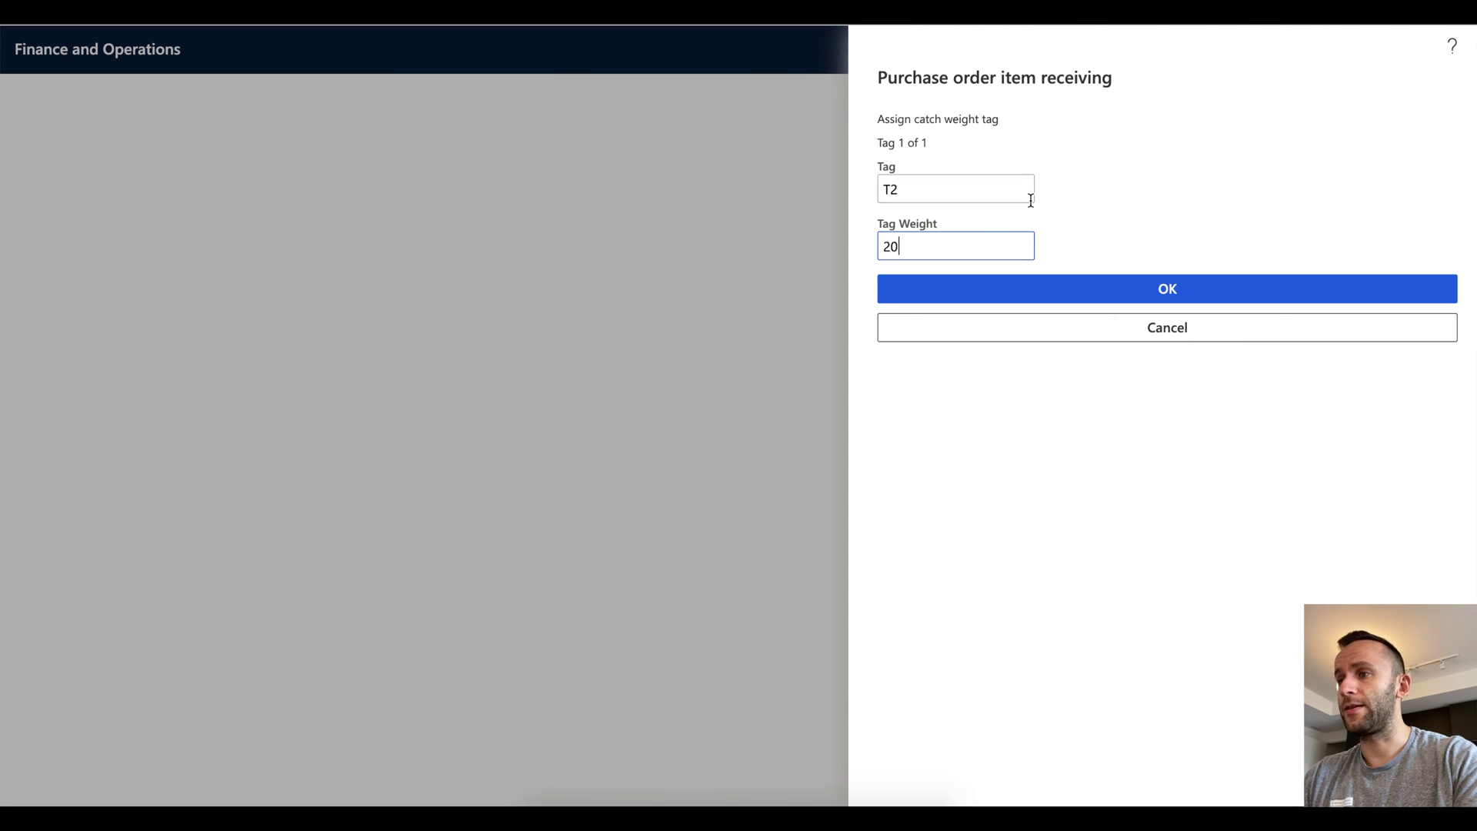
{"action": "left_click", "coordinate": [1096, 299]}
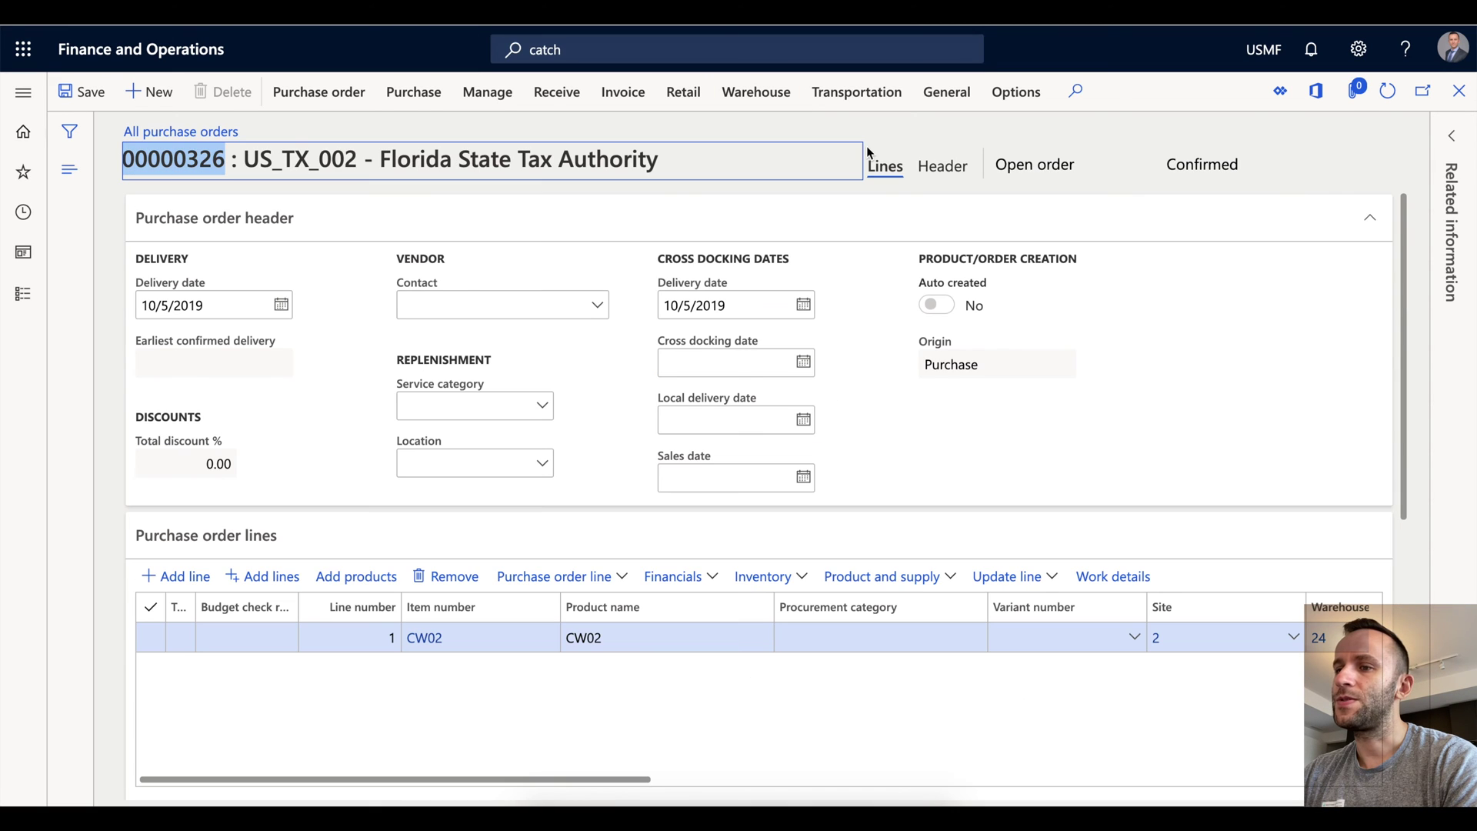
{"action": "left_click", "coordinate": [1092, 591]}
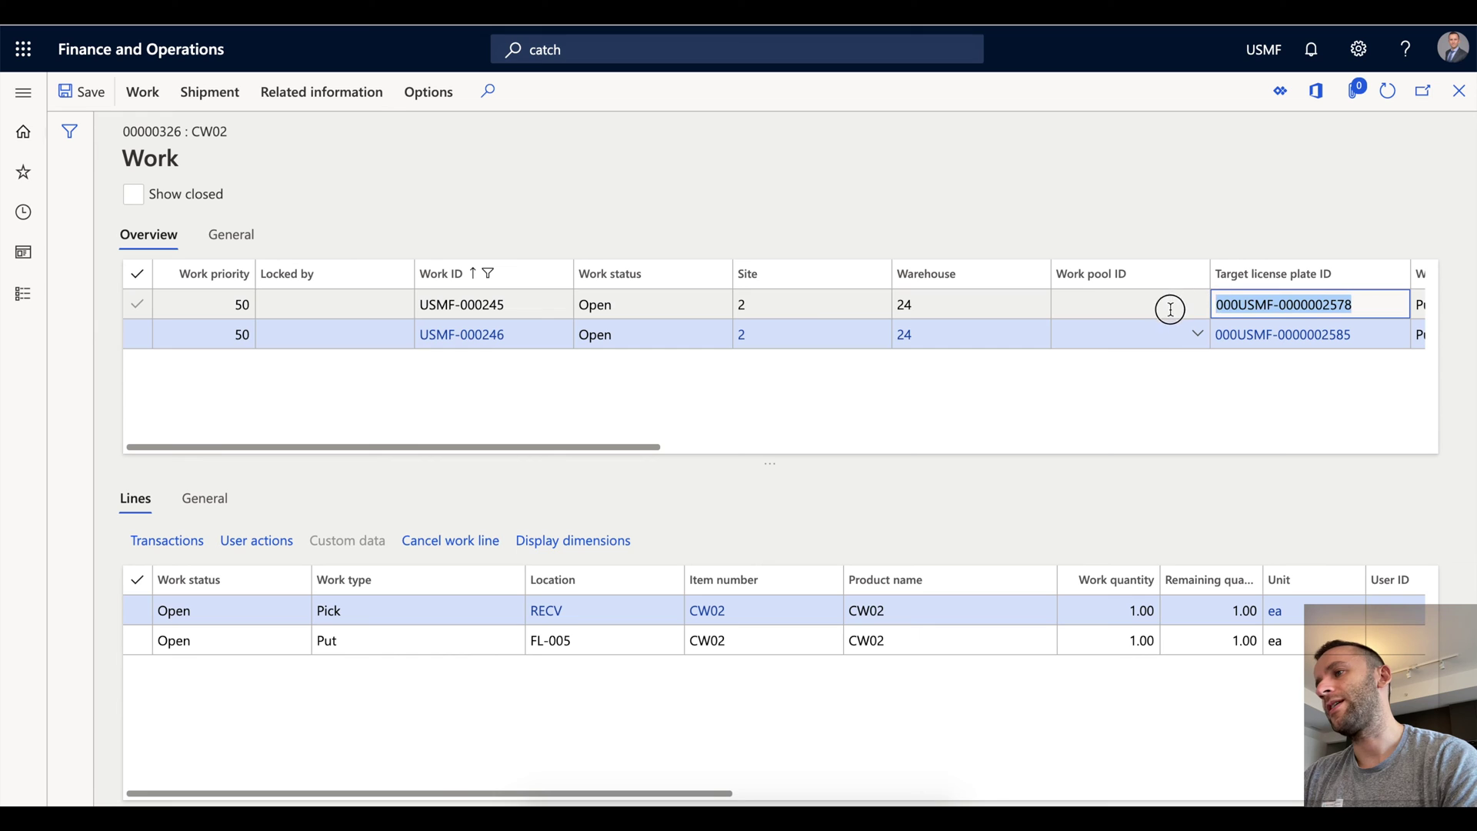
{"action": "left_click", "coordinate": [1138, 400]}
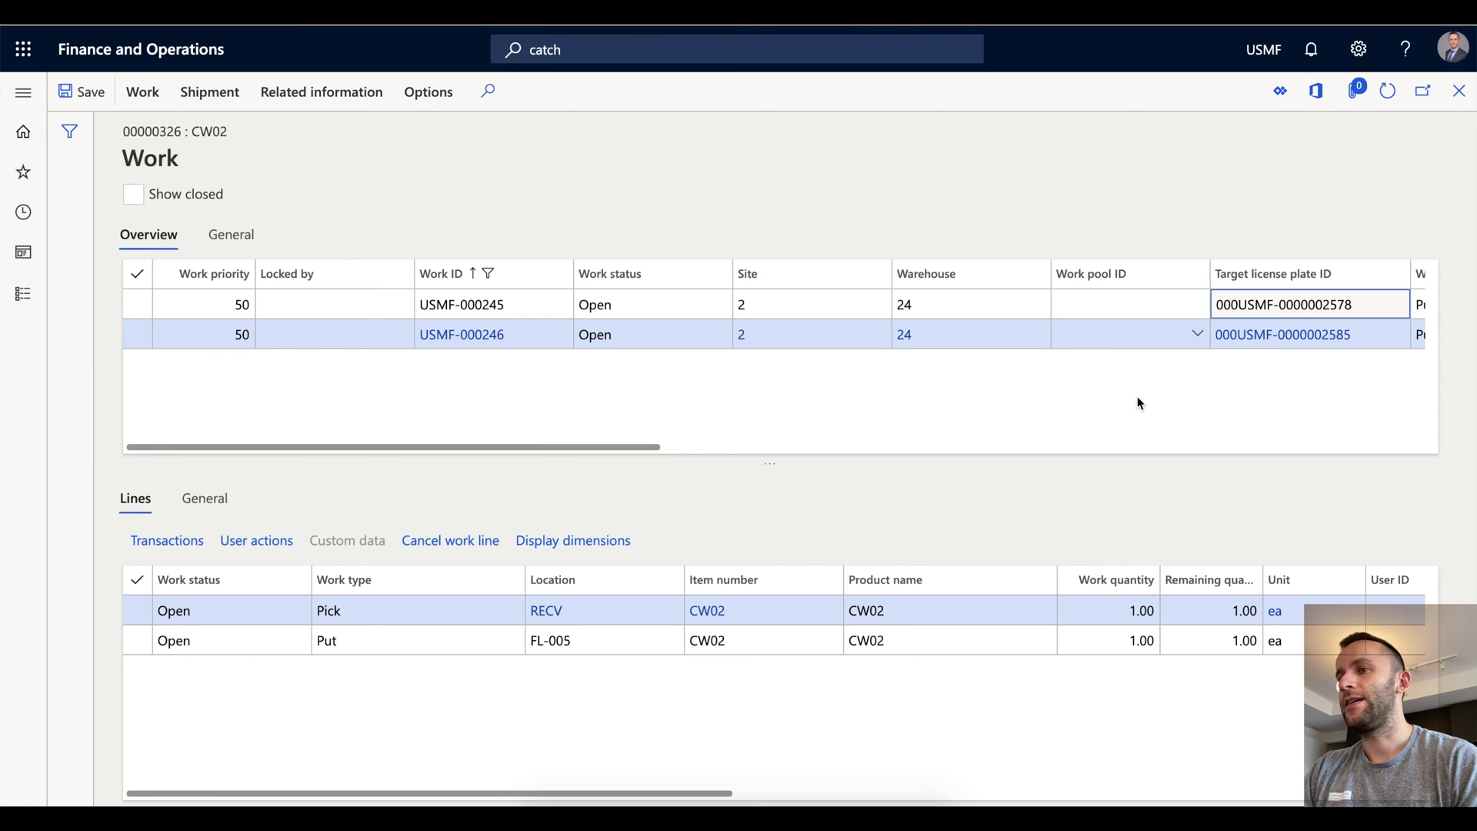
{"action": "left_click_drag", "start_coordinate": [1364, 304], "coordinate": [1213, 293]}
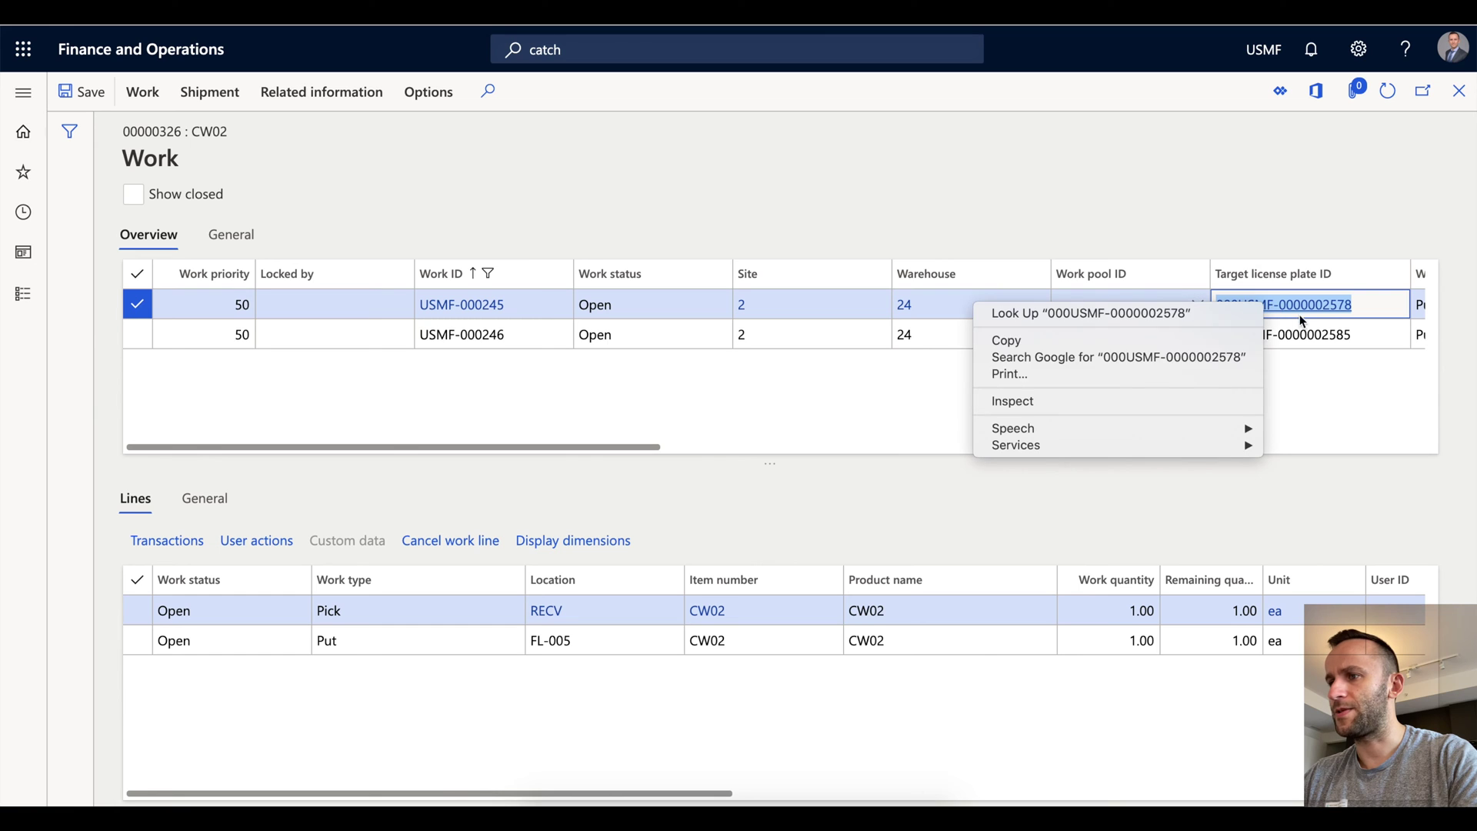
{"action": "right_click", "coordinate": [1263, 306]}
{"action": "left_click", "coordinate": [1061, 340]}
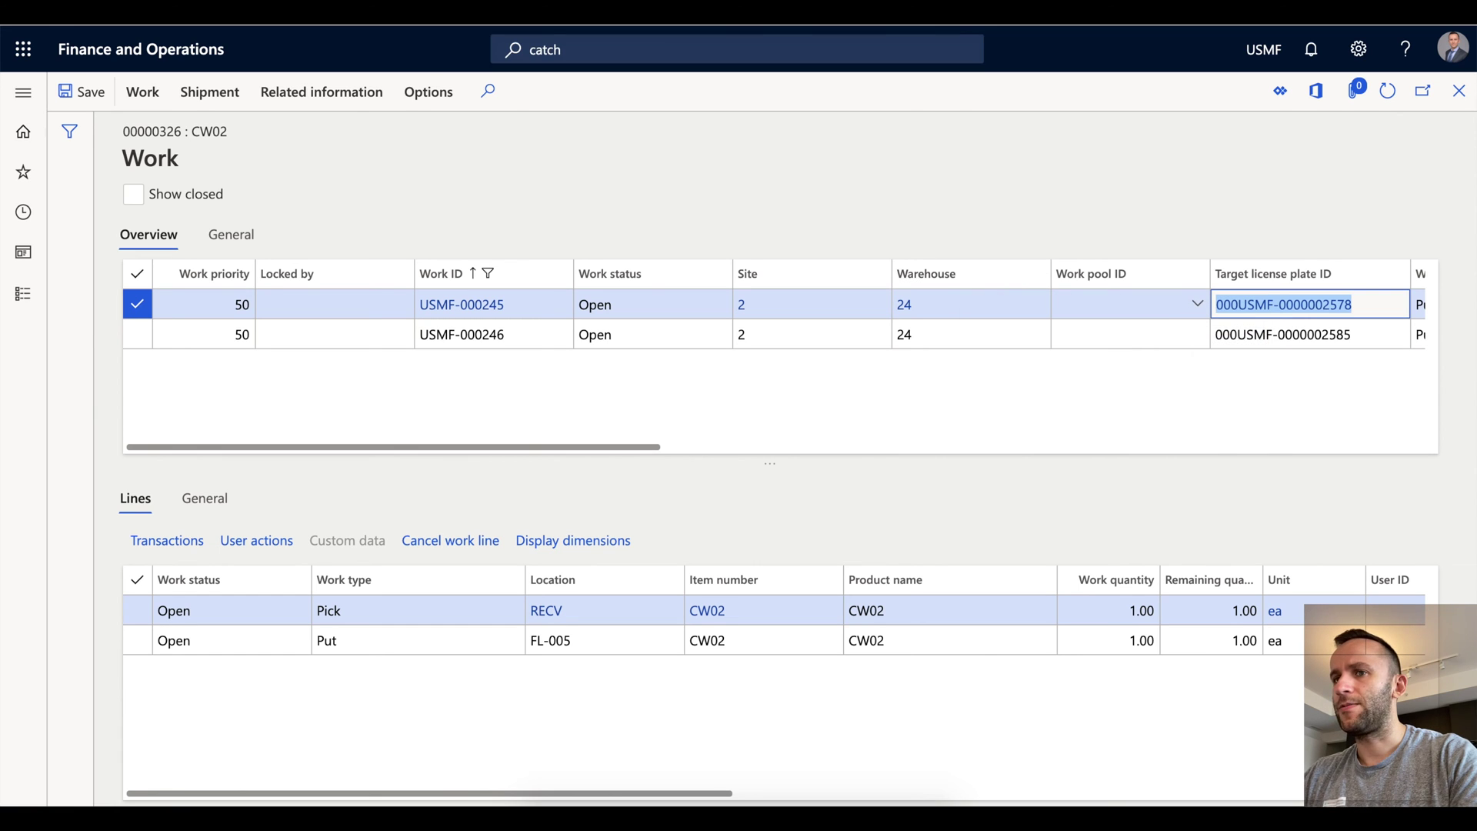
Complete both selected work rows with Complete work and close the Work completion page.
{"action": "left_click", "coordinate": [137, 273]}
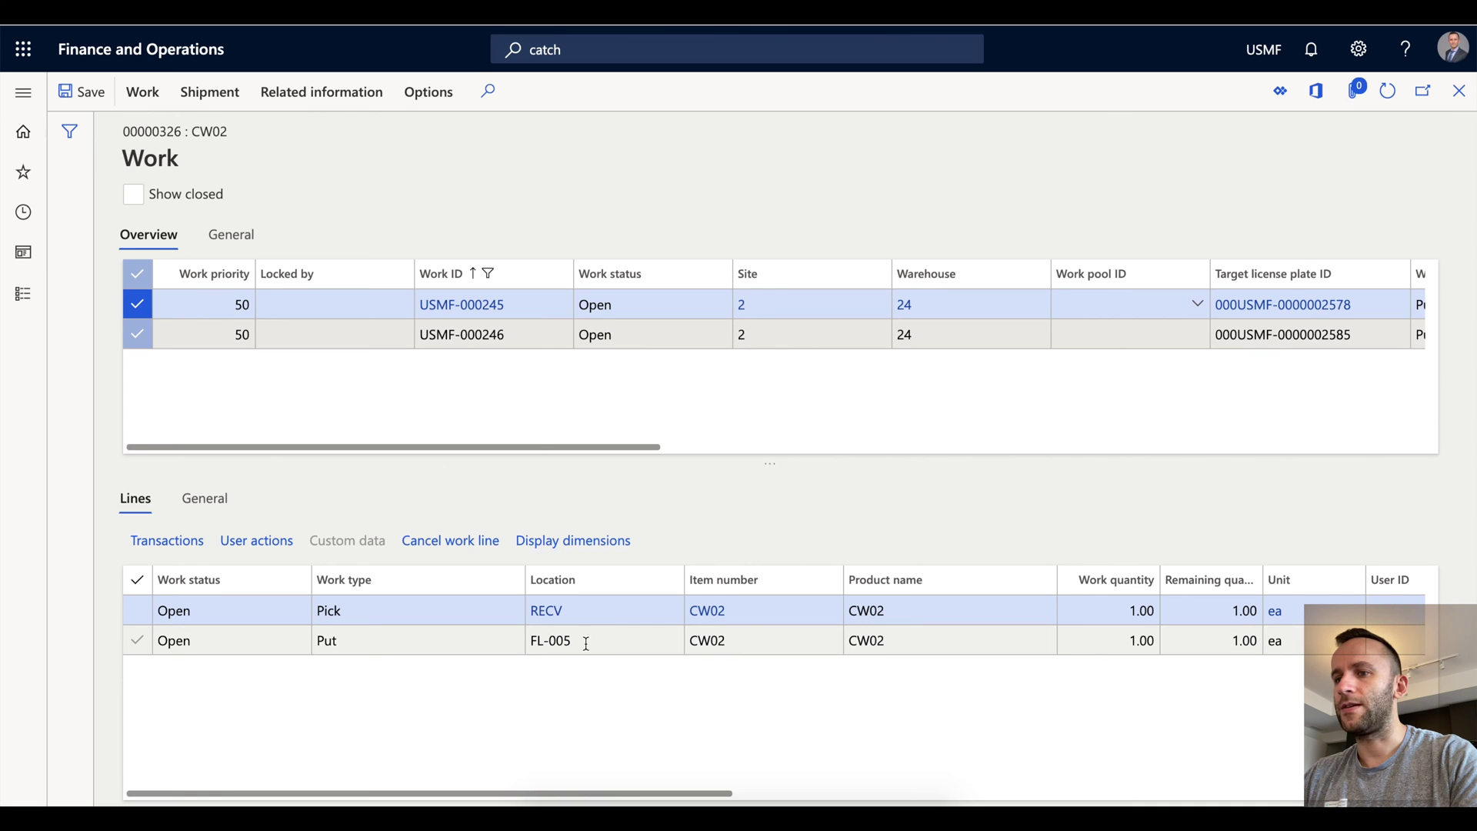
{"action": "left_click", "coordinate": [154, 96]}
{"action": "left_click", "coordinate": [82, 154]}
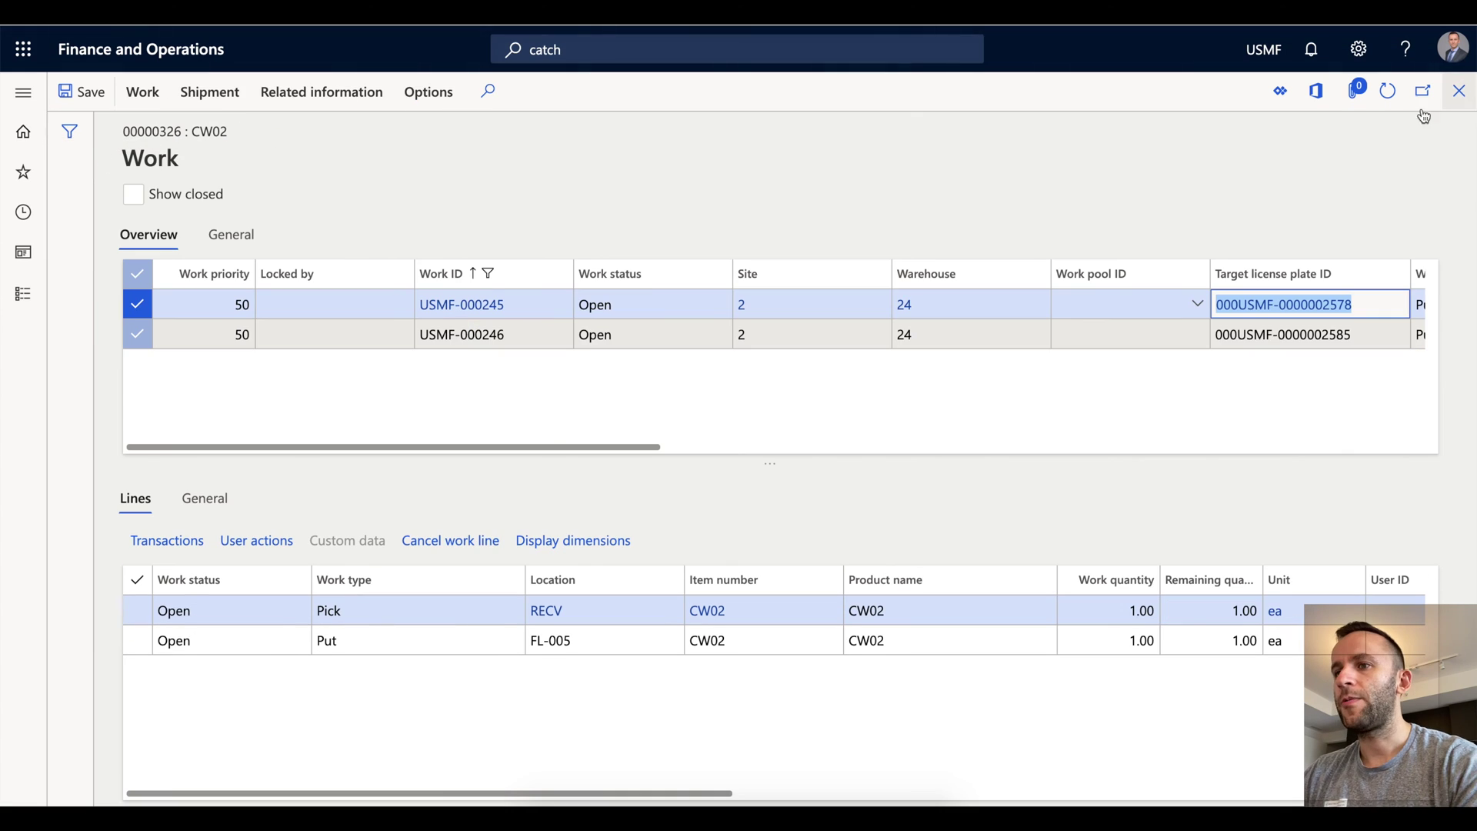
{"action": "left_click", "coordinate": [1387, 91]}
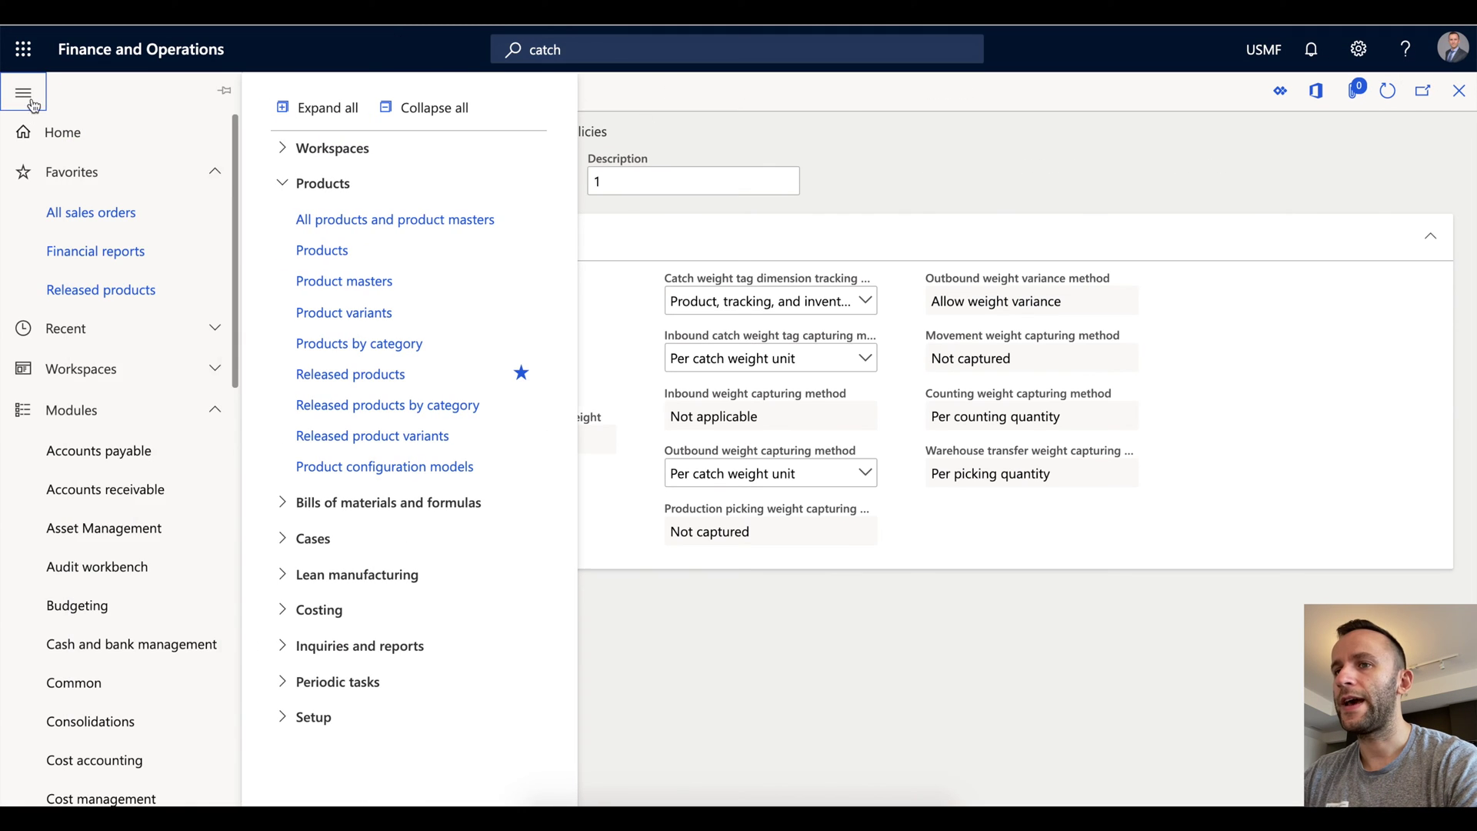
{"action": "scroll", "coordinate": [104, 493], "scroll_direction": "down", "scroll_amount": 10}
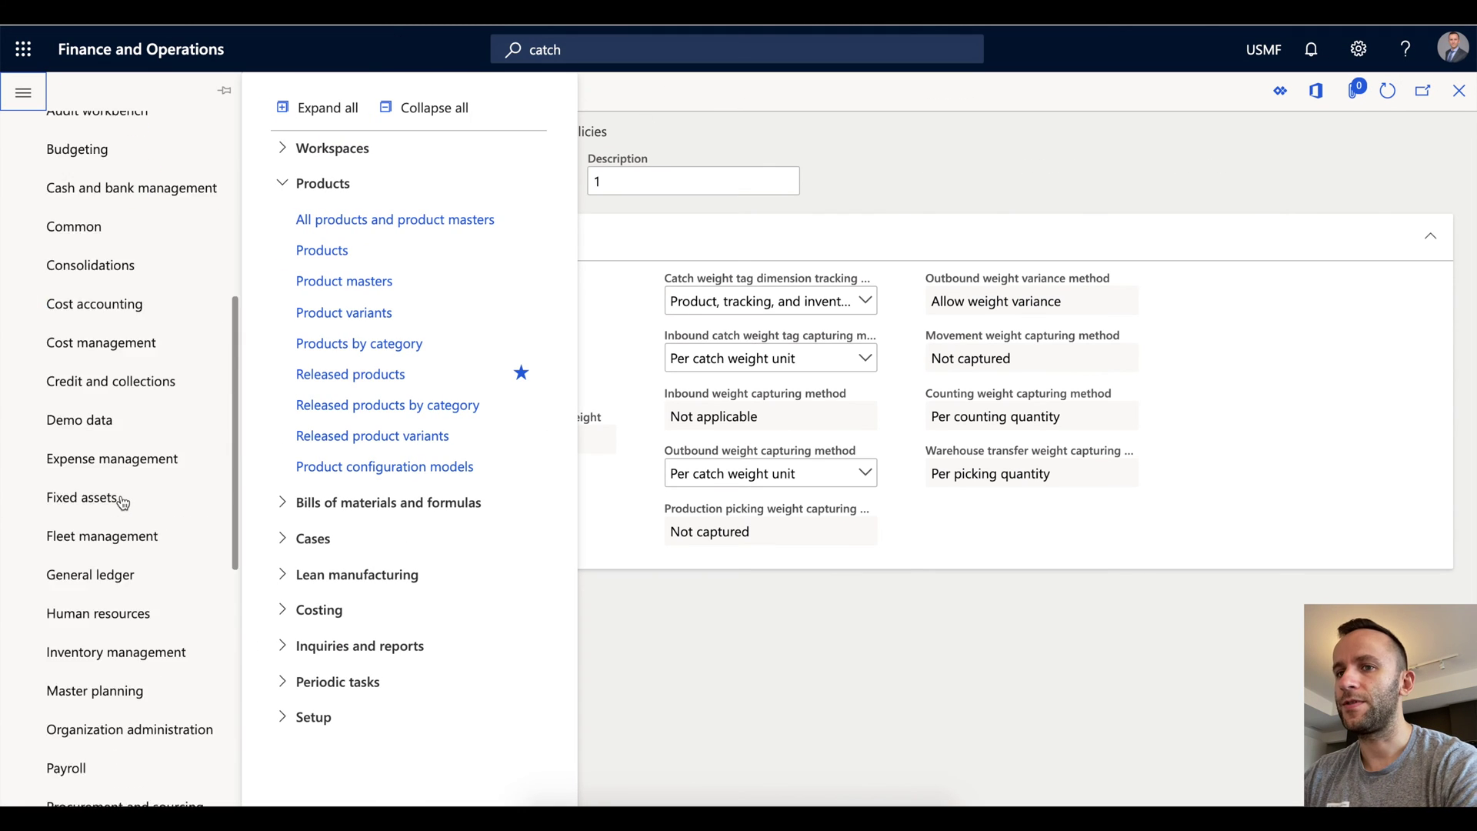
Filter the on-hand list to item CW02 and scroll to the physical inventory columns.
{"action": "left_click", "coordinate": [115, 164]}
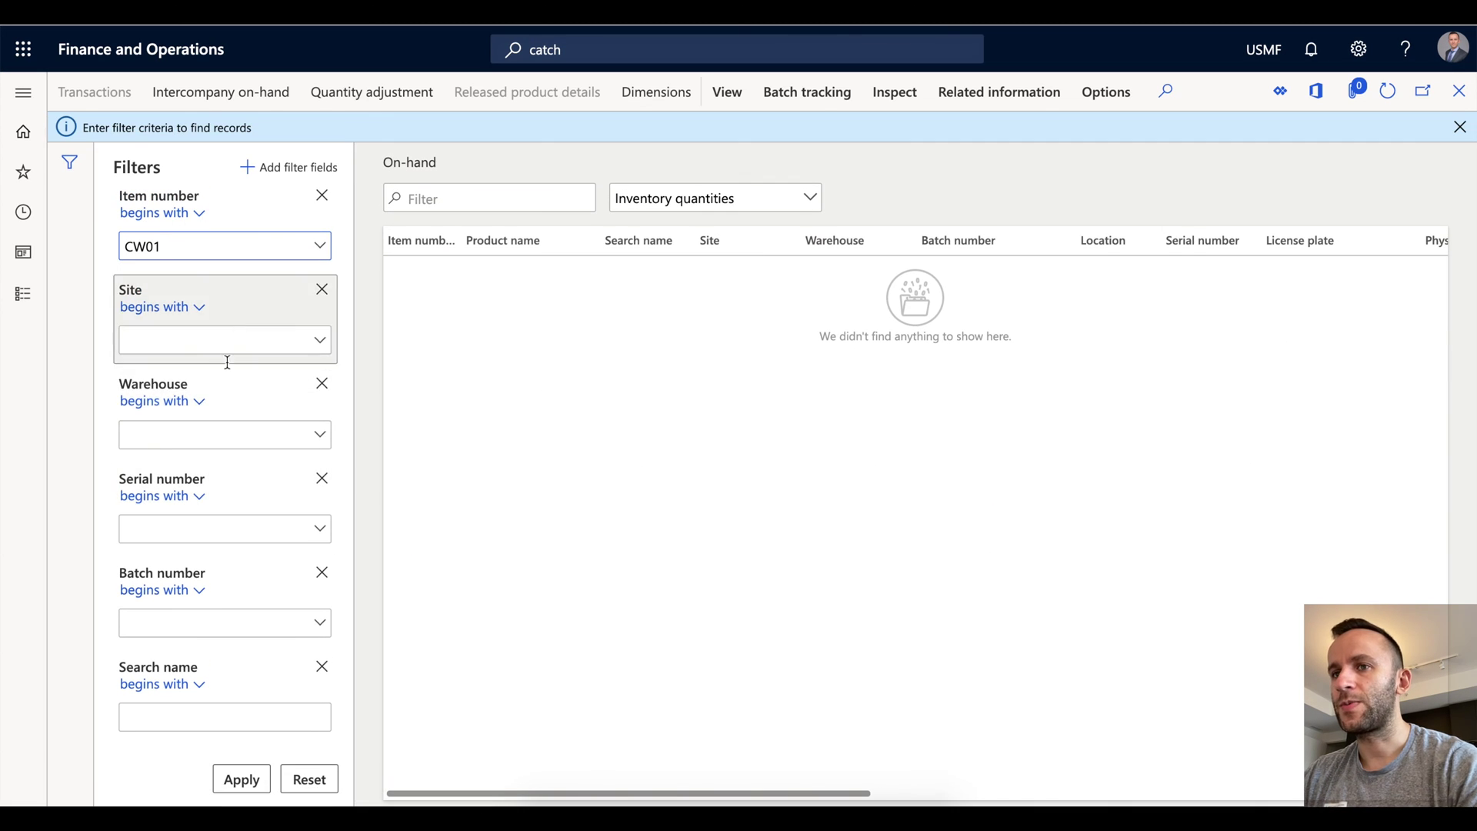
{"action": "key", "text": "BackSpace"}
{"action": "type", "text": "2"}
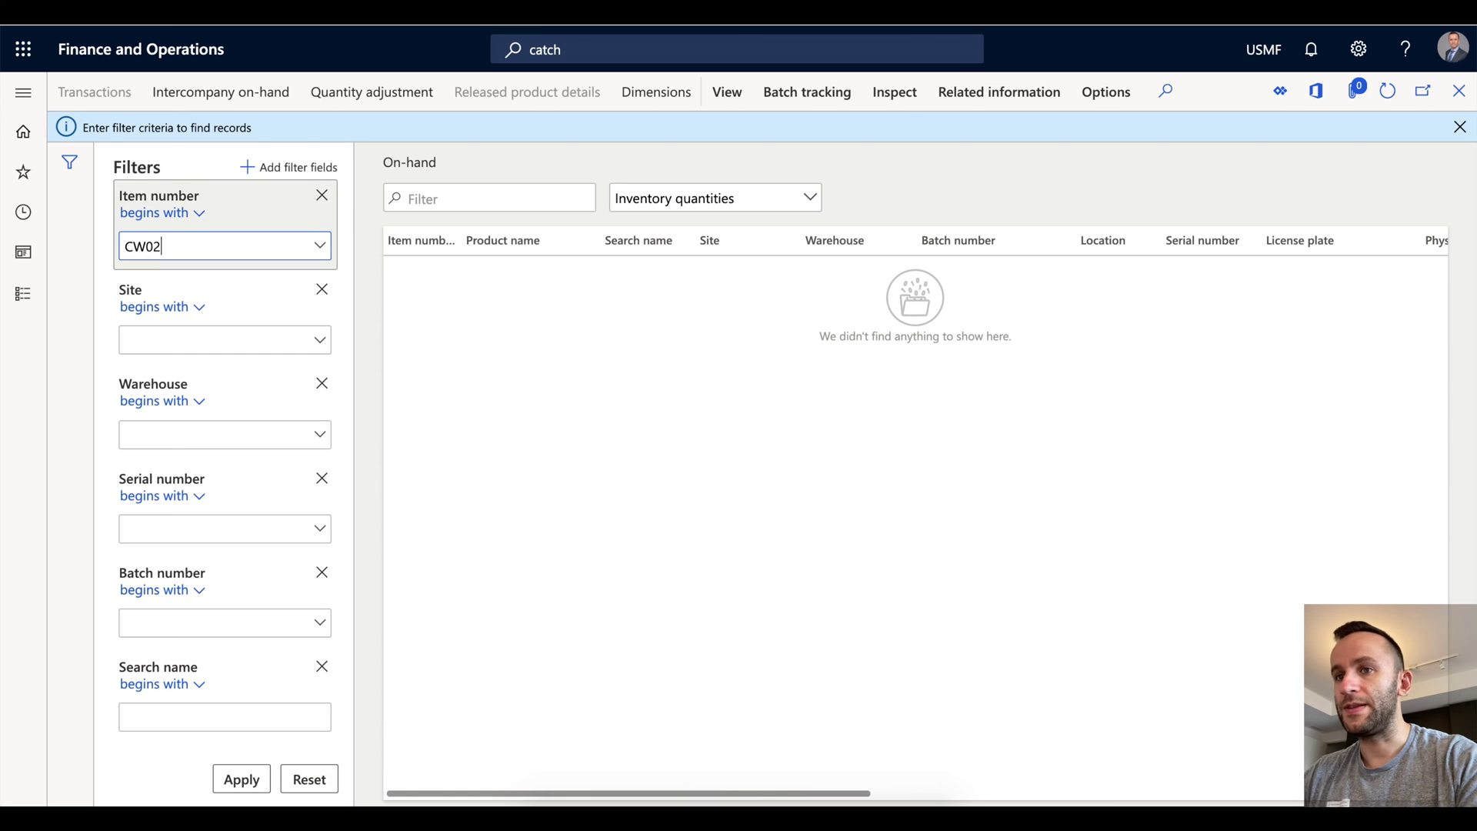
{"action": "left_click", "coordinate": [244, 778]}
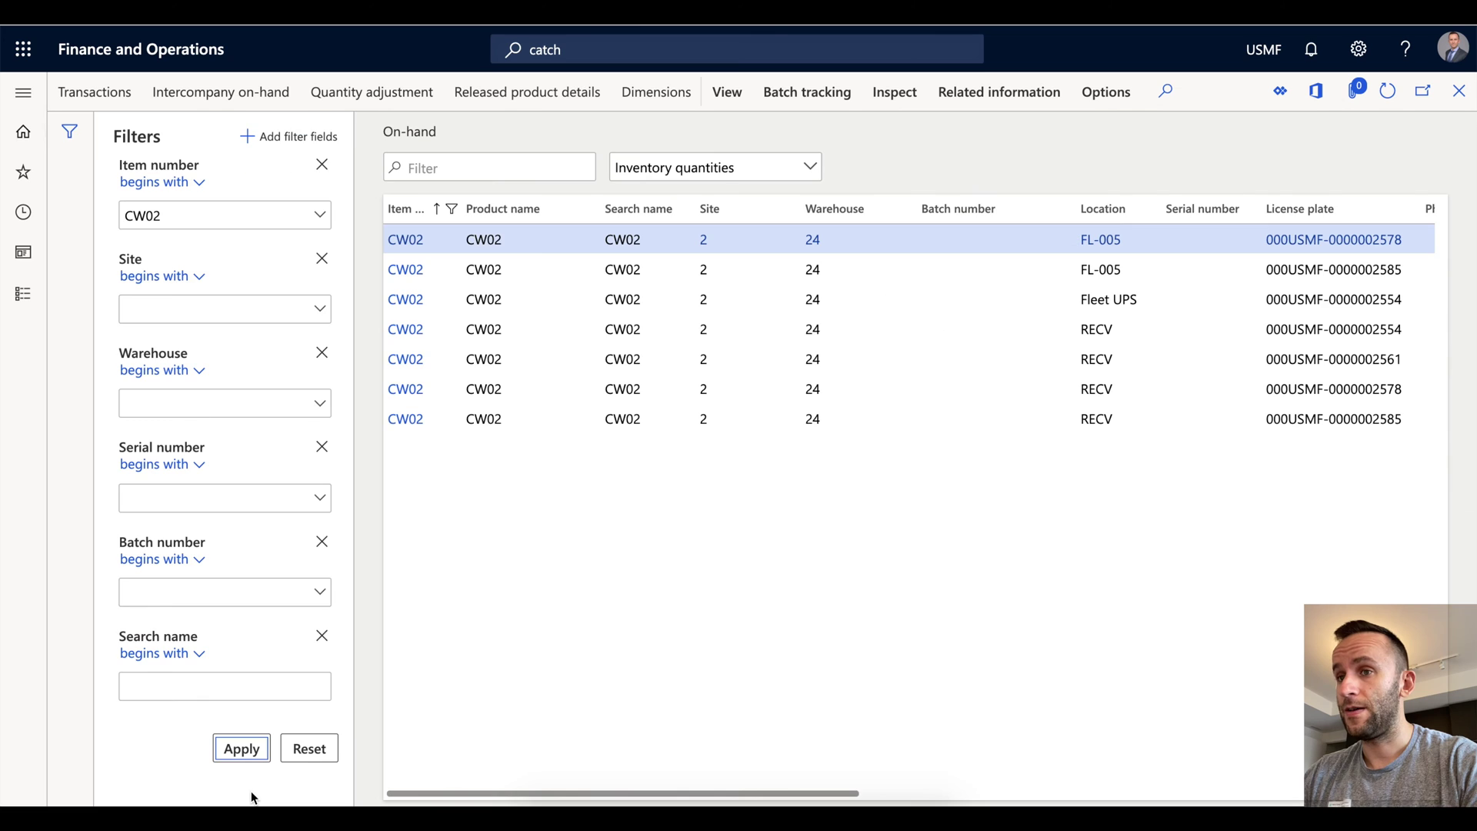
{"action": "left_click_drag", "start_coordinate": [488, 794], "coordinate": [723, 795]}
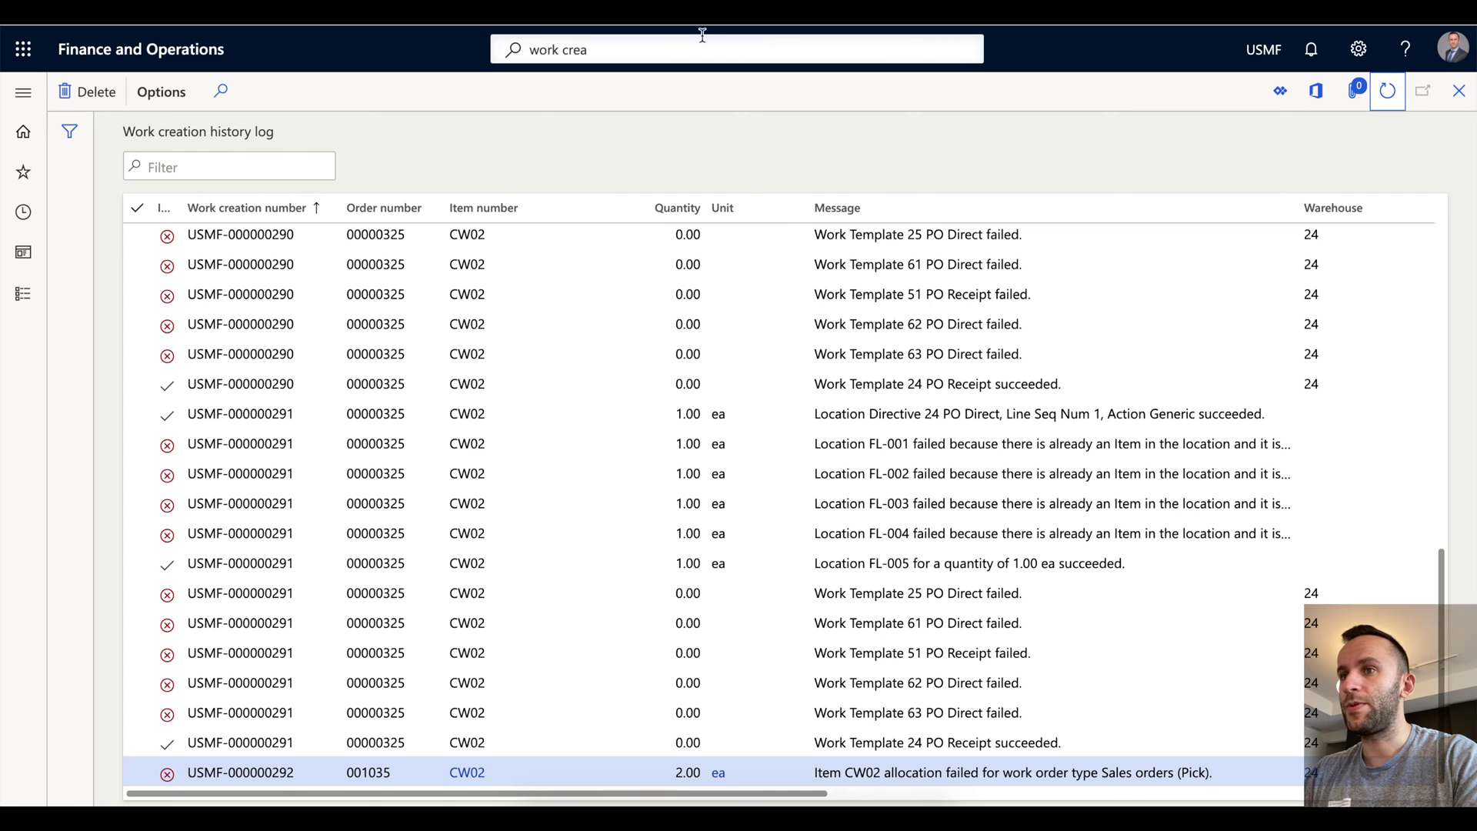
Search 'catch' to open Catch weight tag, then view tags T1 and T2.
{"action": "left_click", "coordinate": [650, 51]}
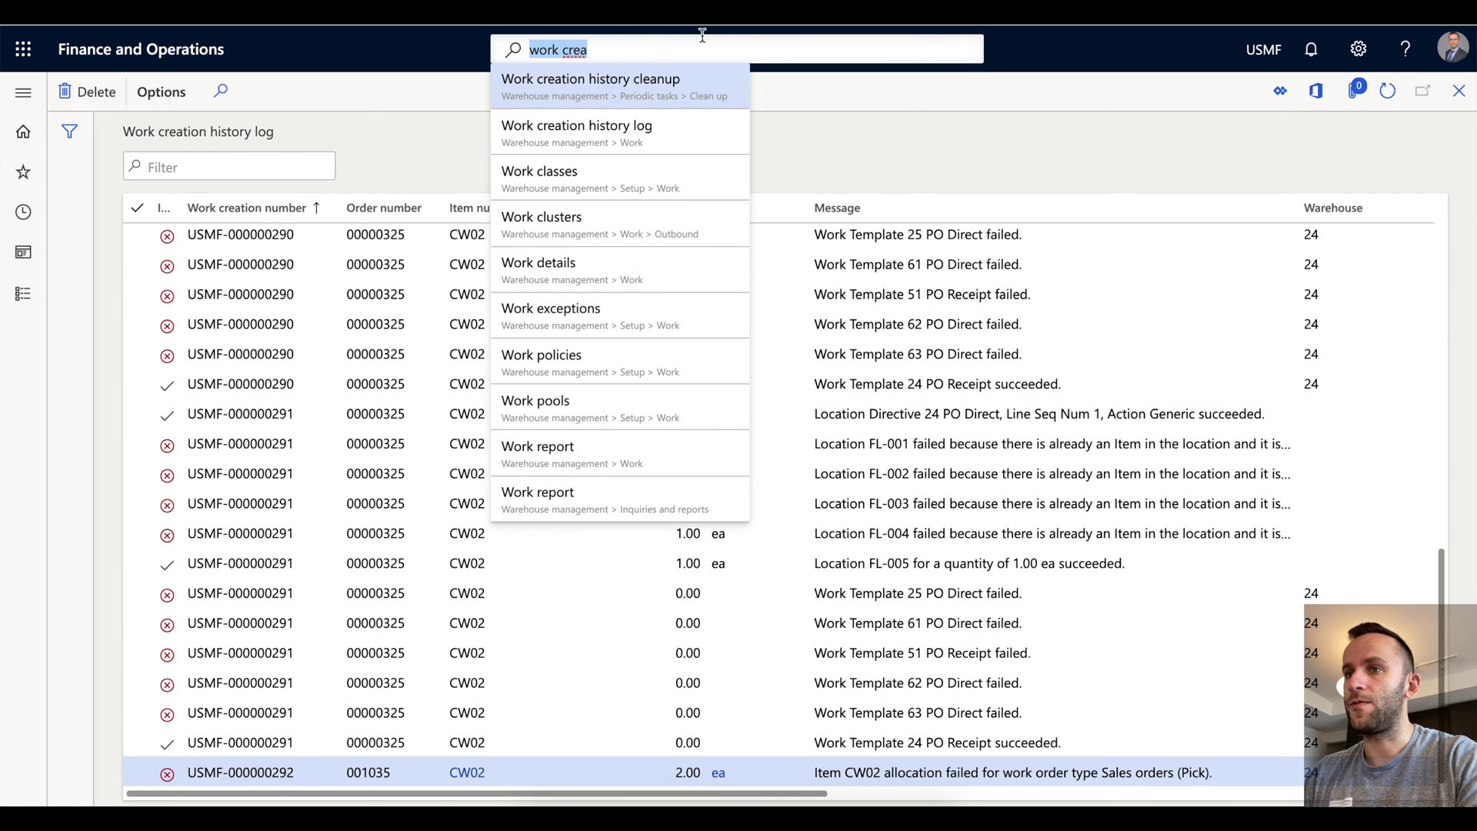
{"action": "type", "text": "catch"}
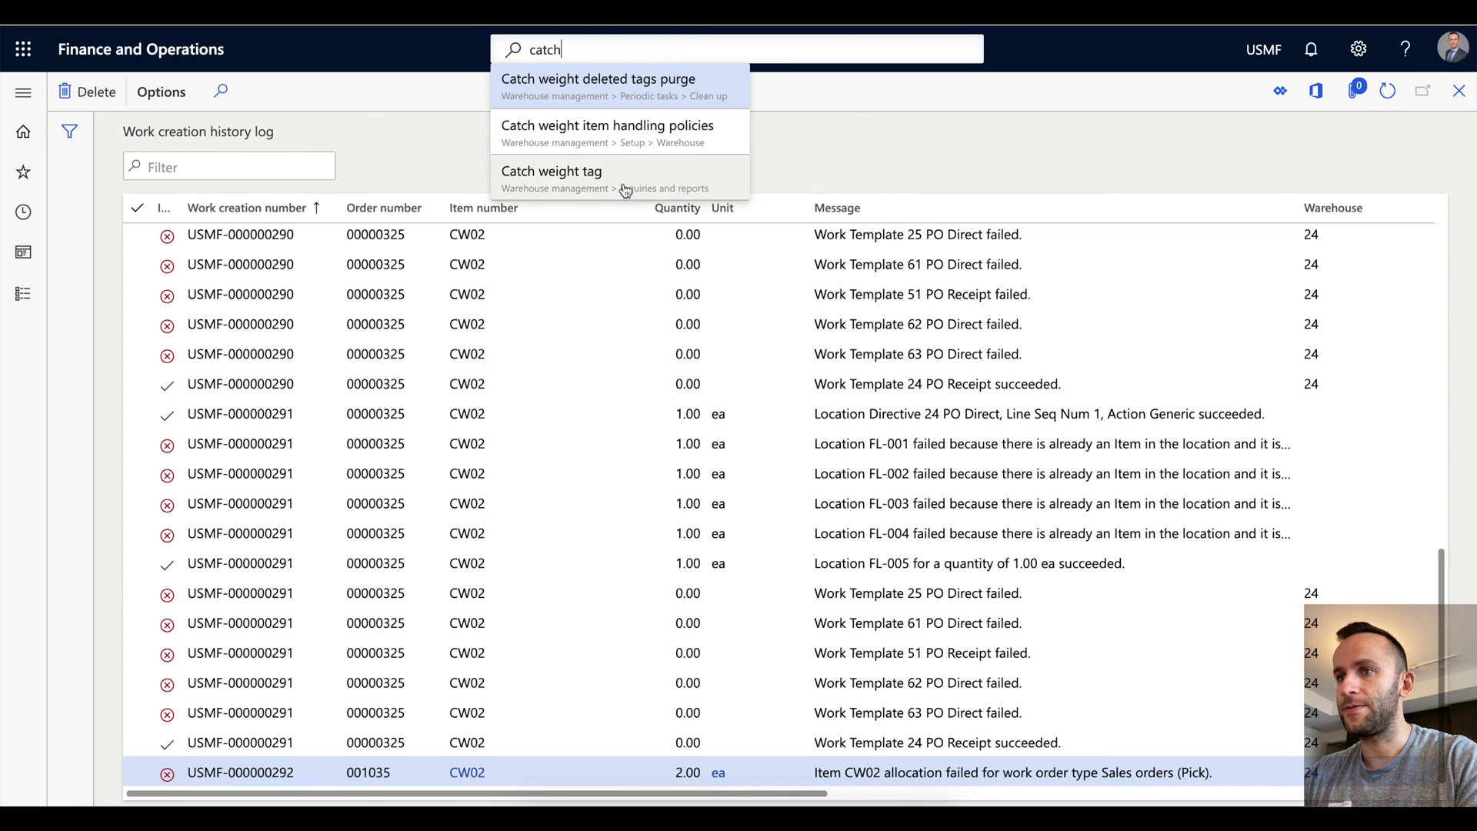
{"action": "left_click", "coordinate": [634, 185]}
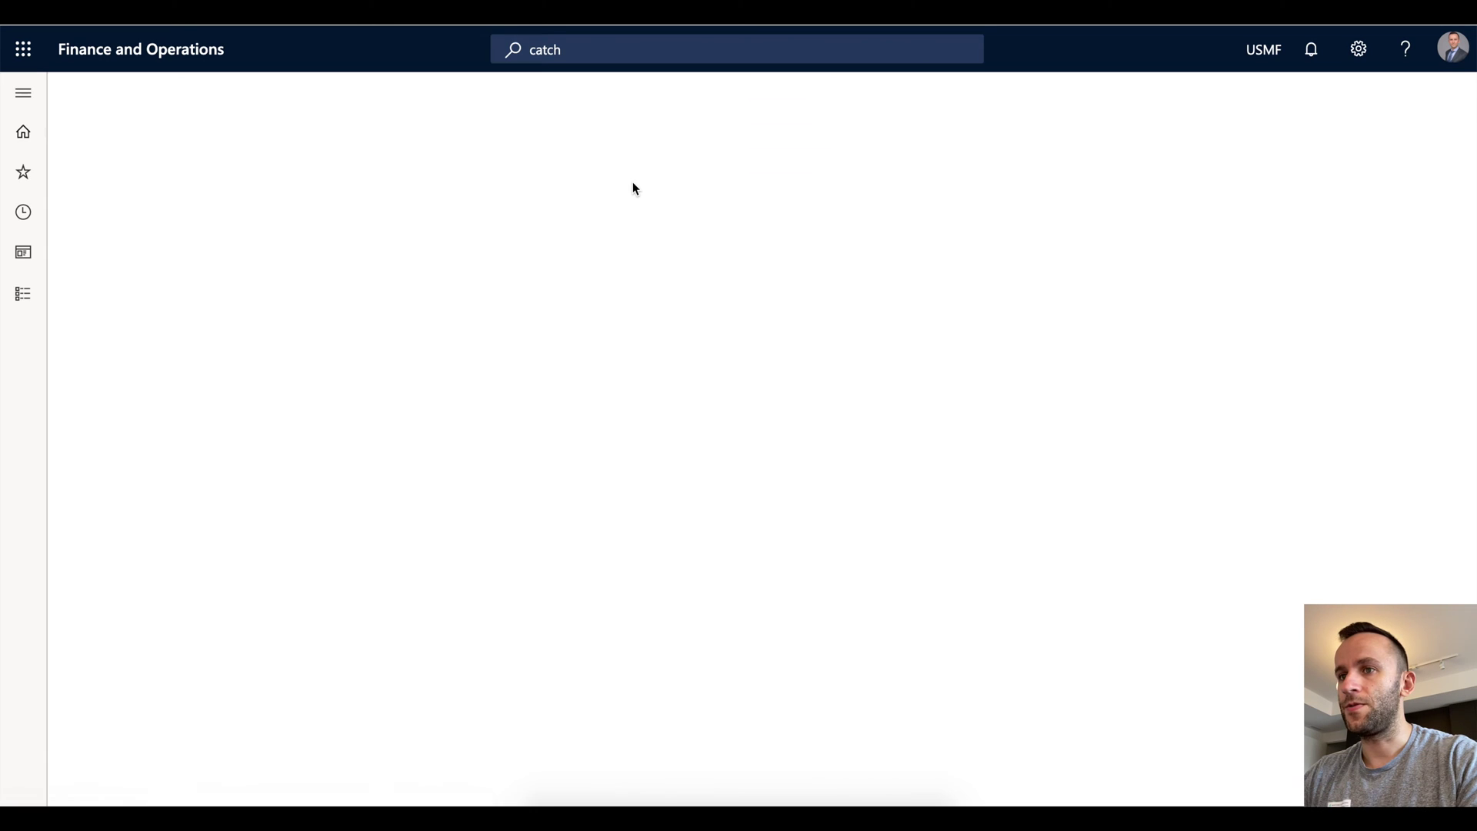
{"action": "left_click", "coordinate": [267, 366]}
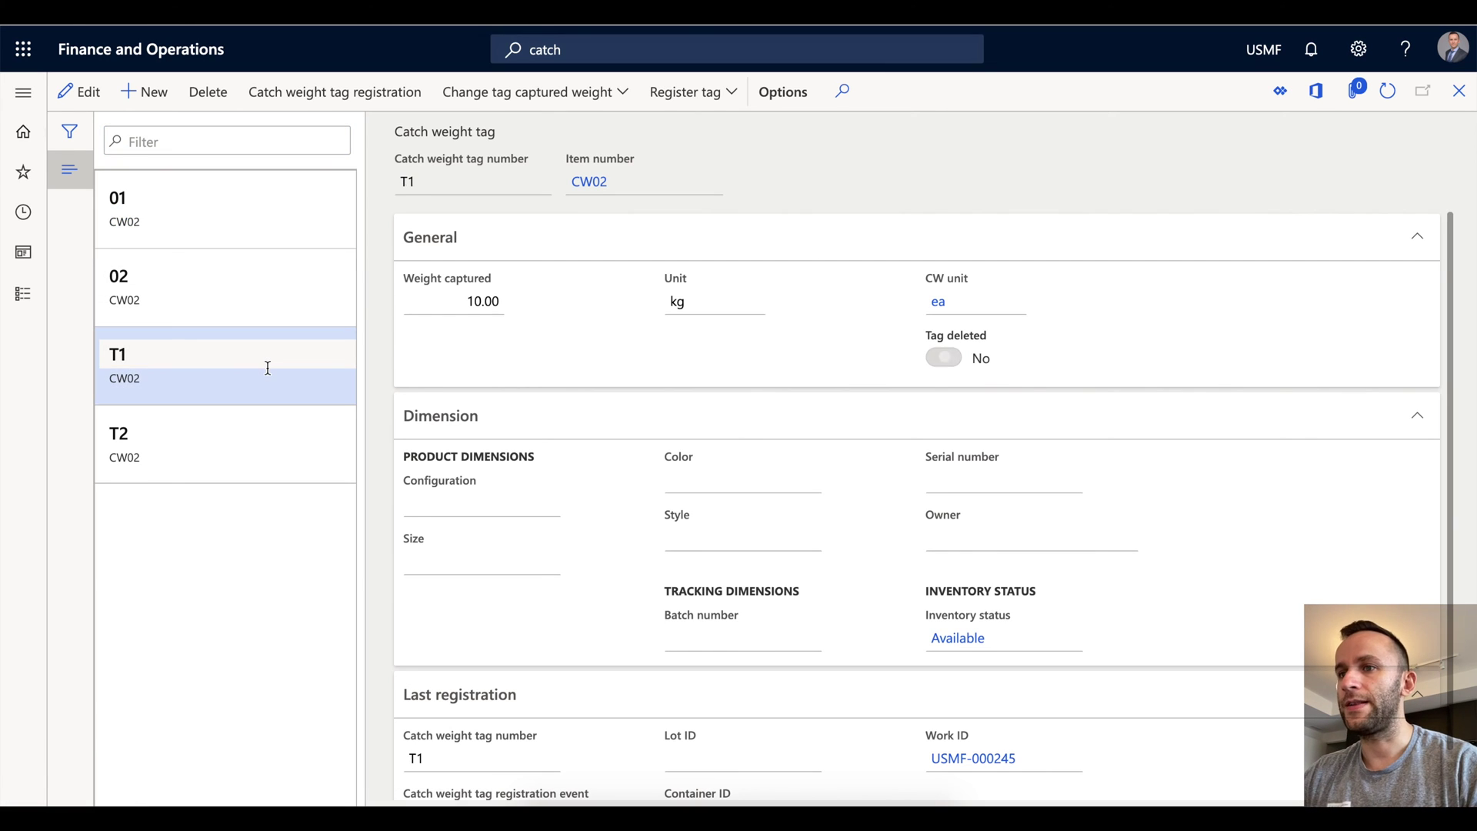
{"action": "left_click", "coordinate": [248, 438]}
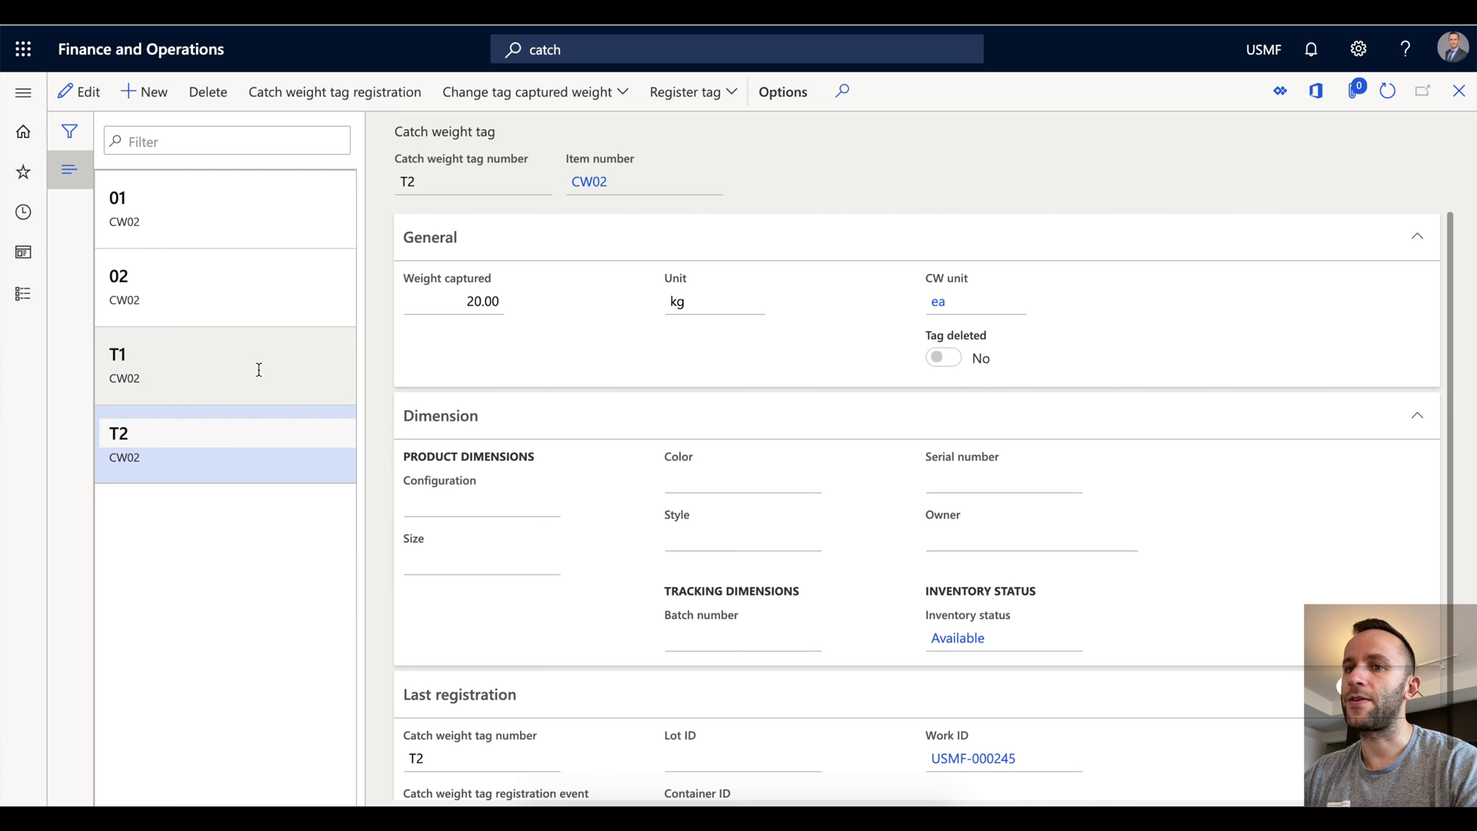
{"action": "left_click", "coordinate": [257, 366]}
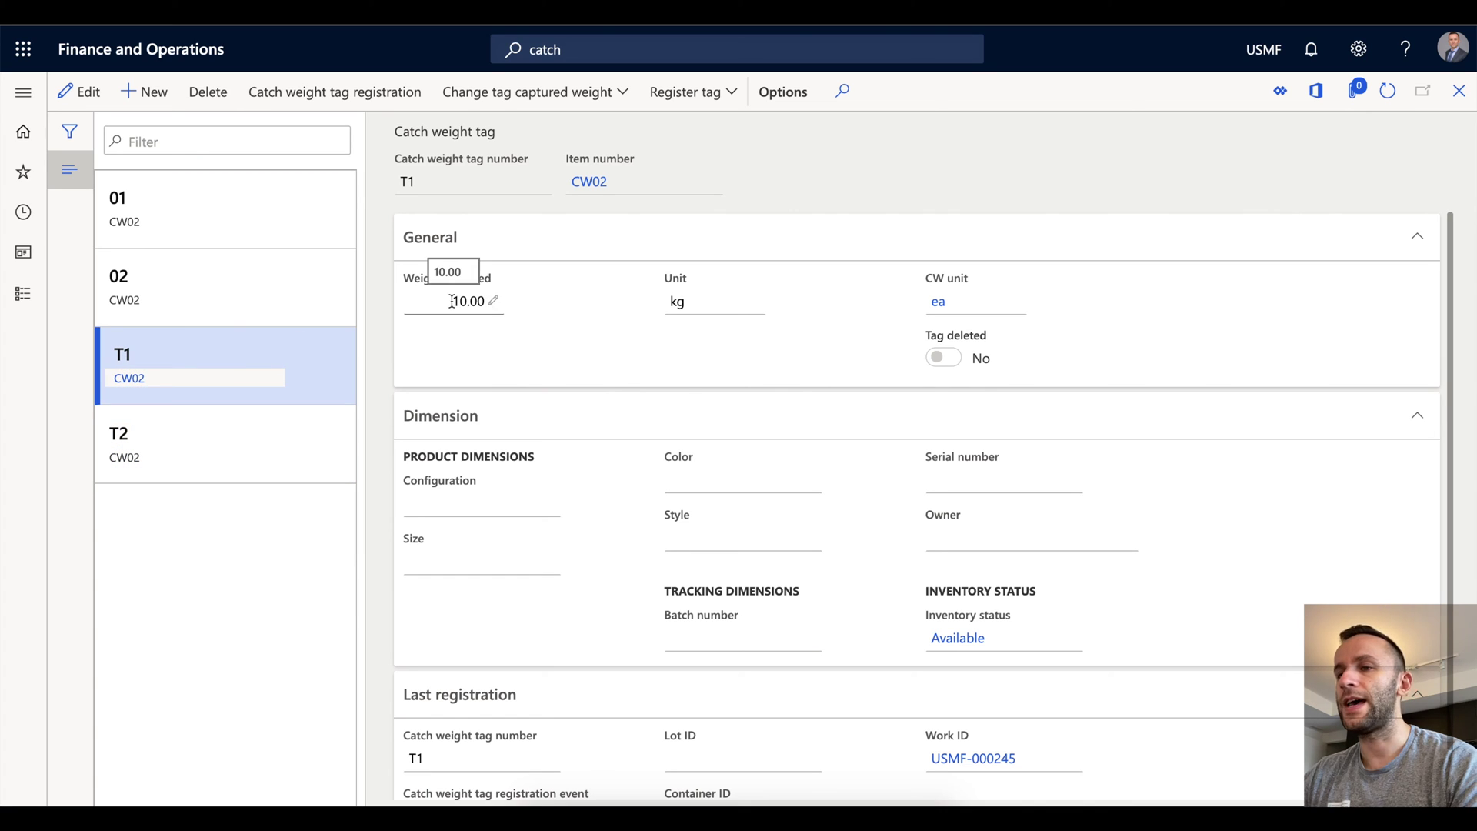
{"action": "left_click", "coordinate": [283, 471]}
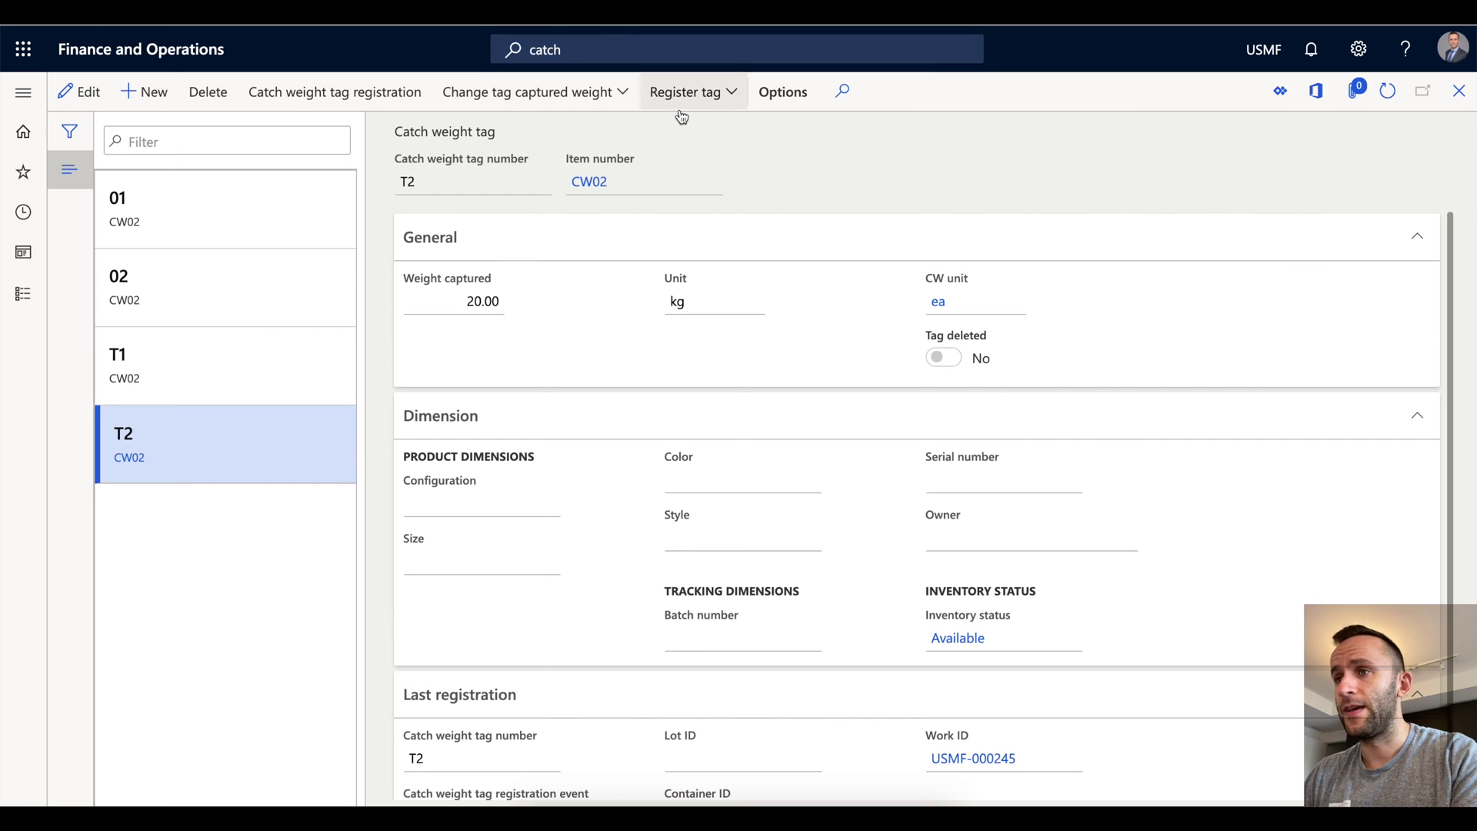
Create and save catch weight tag T3 for item CW02 weighing 122.00 kg.
{"action": "left_click", "coordinate": [147, 92]}
{"action": "type", "text": "T3"}
{"action": "key", "text": "Tab"}
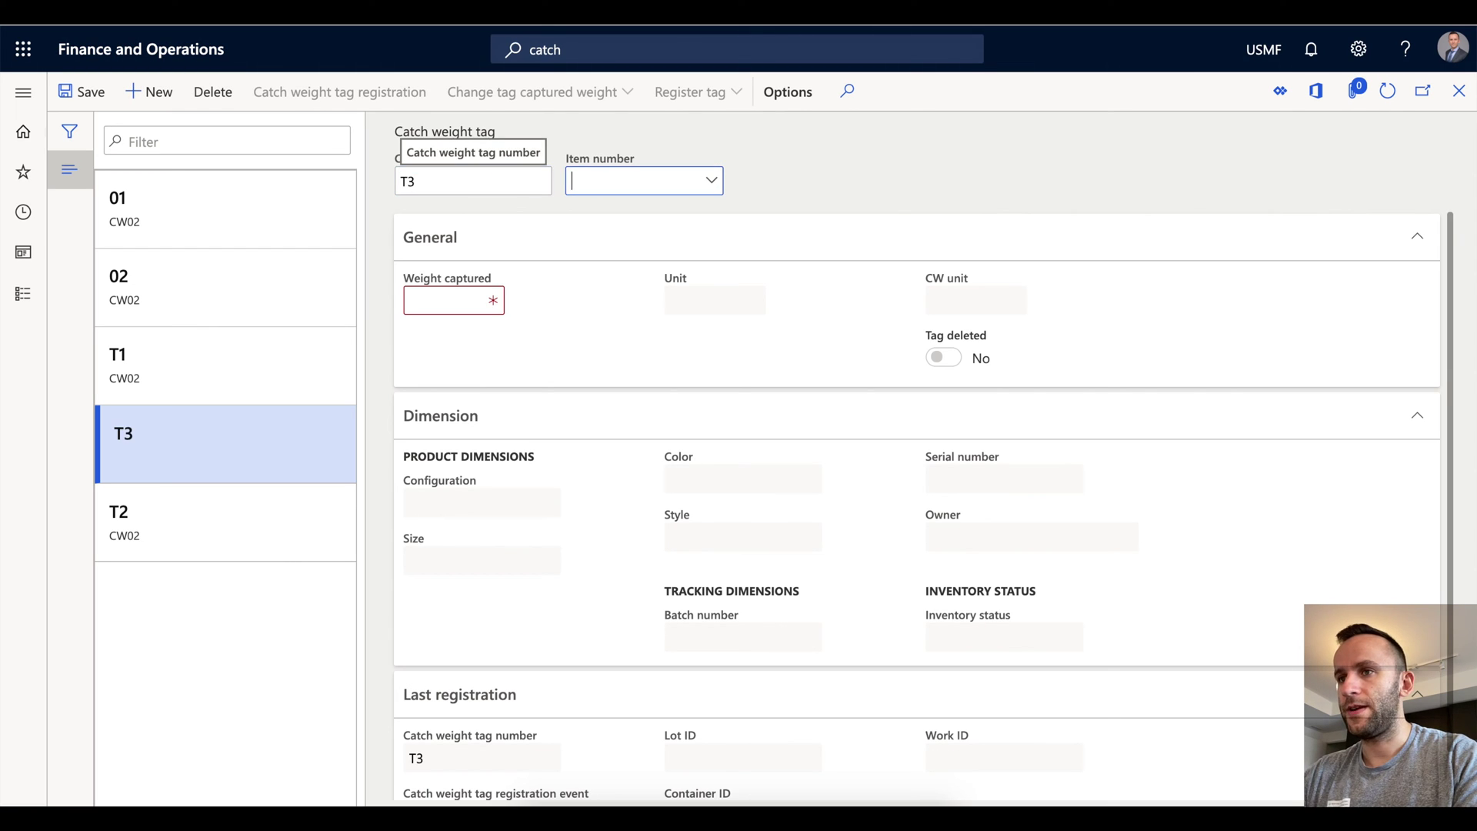
{"action": "type", "text": "CW02"}
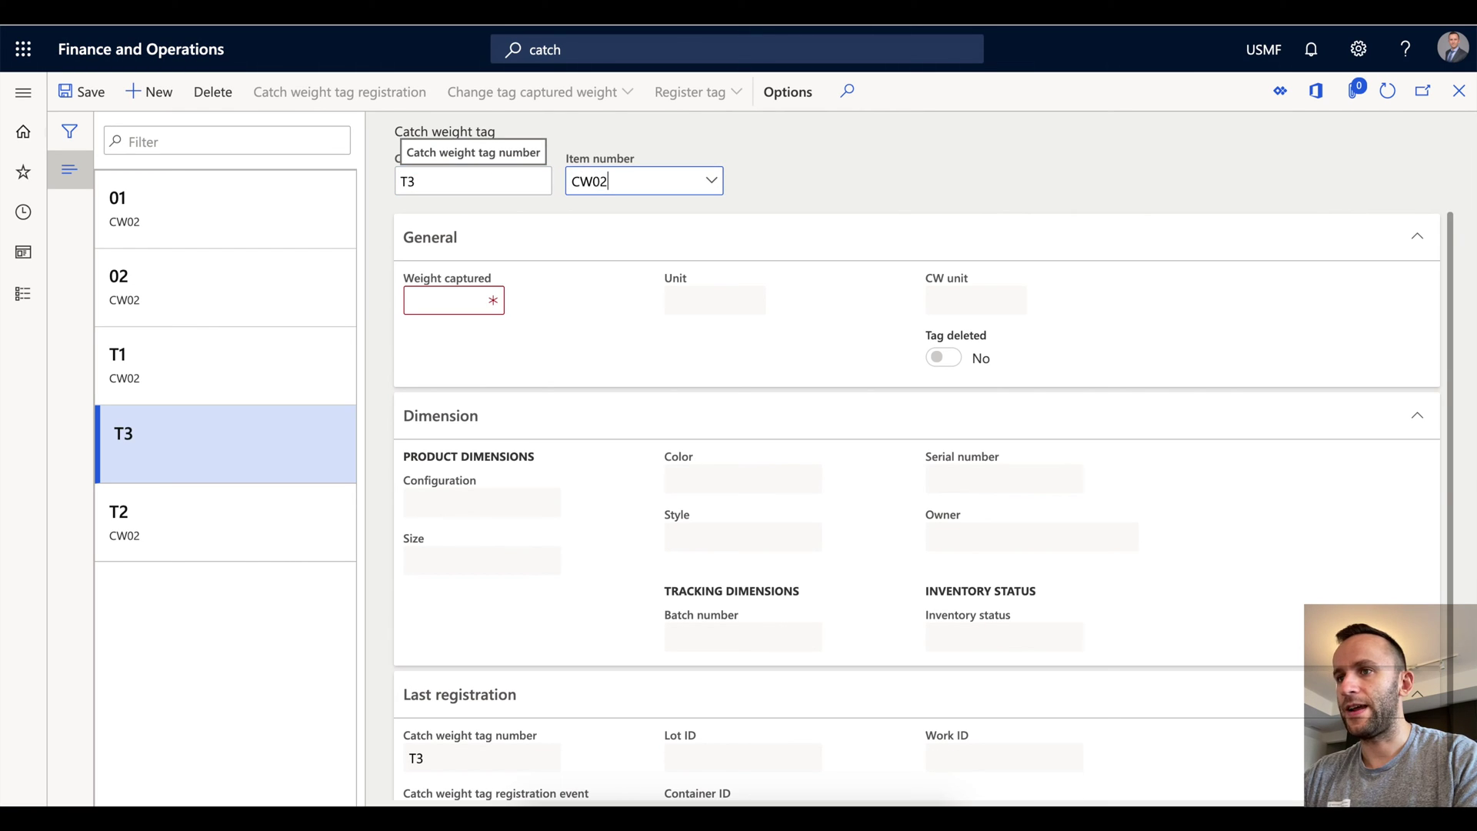
{"action": "key", "text": "Tab"}
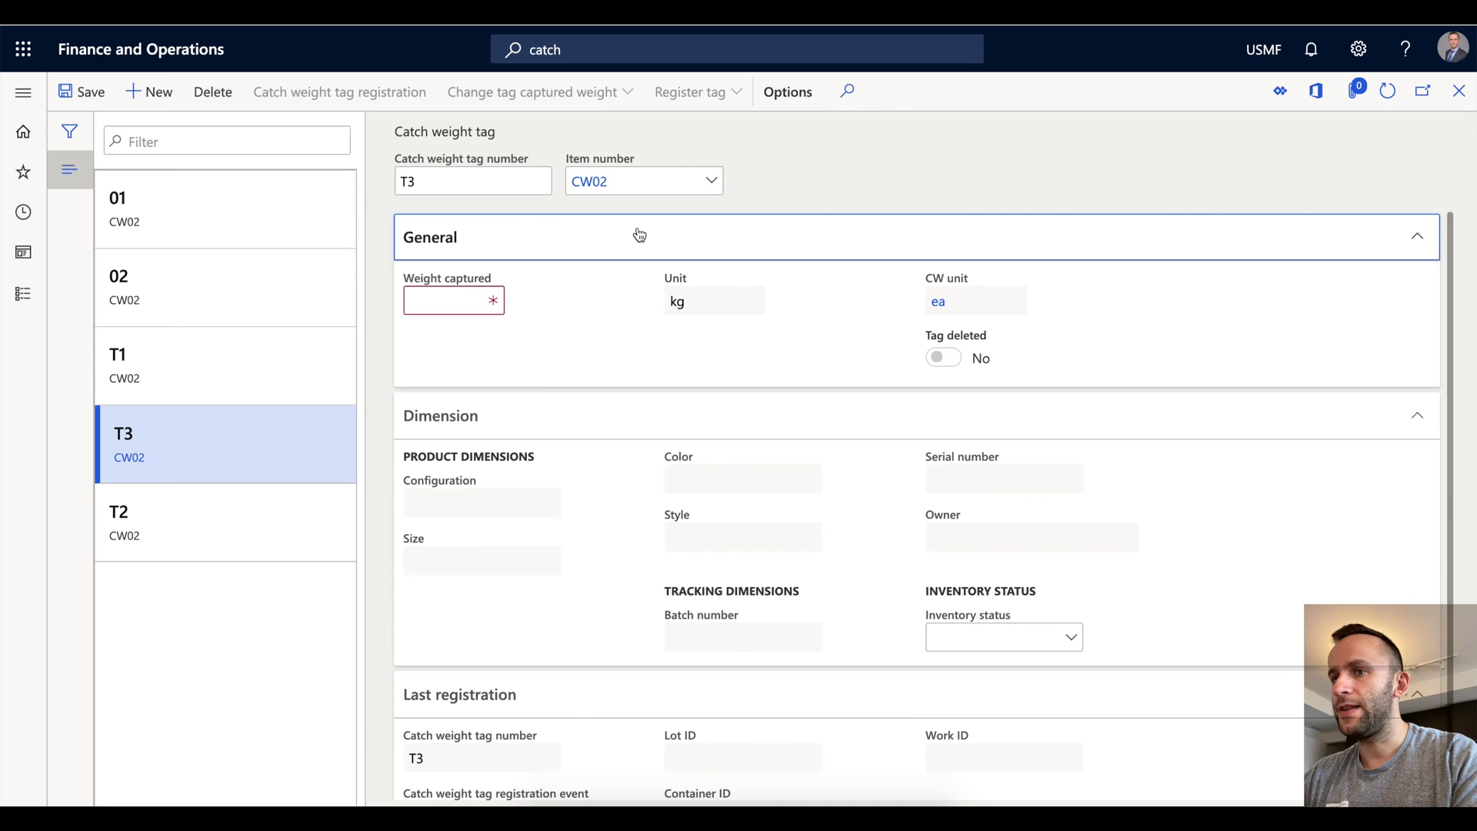
{"action": "left_click", "coordinate": [463, 304]}
{"action": "type", "text": "122"}
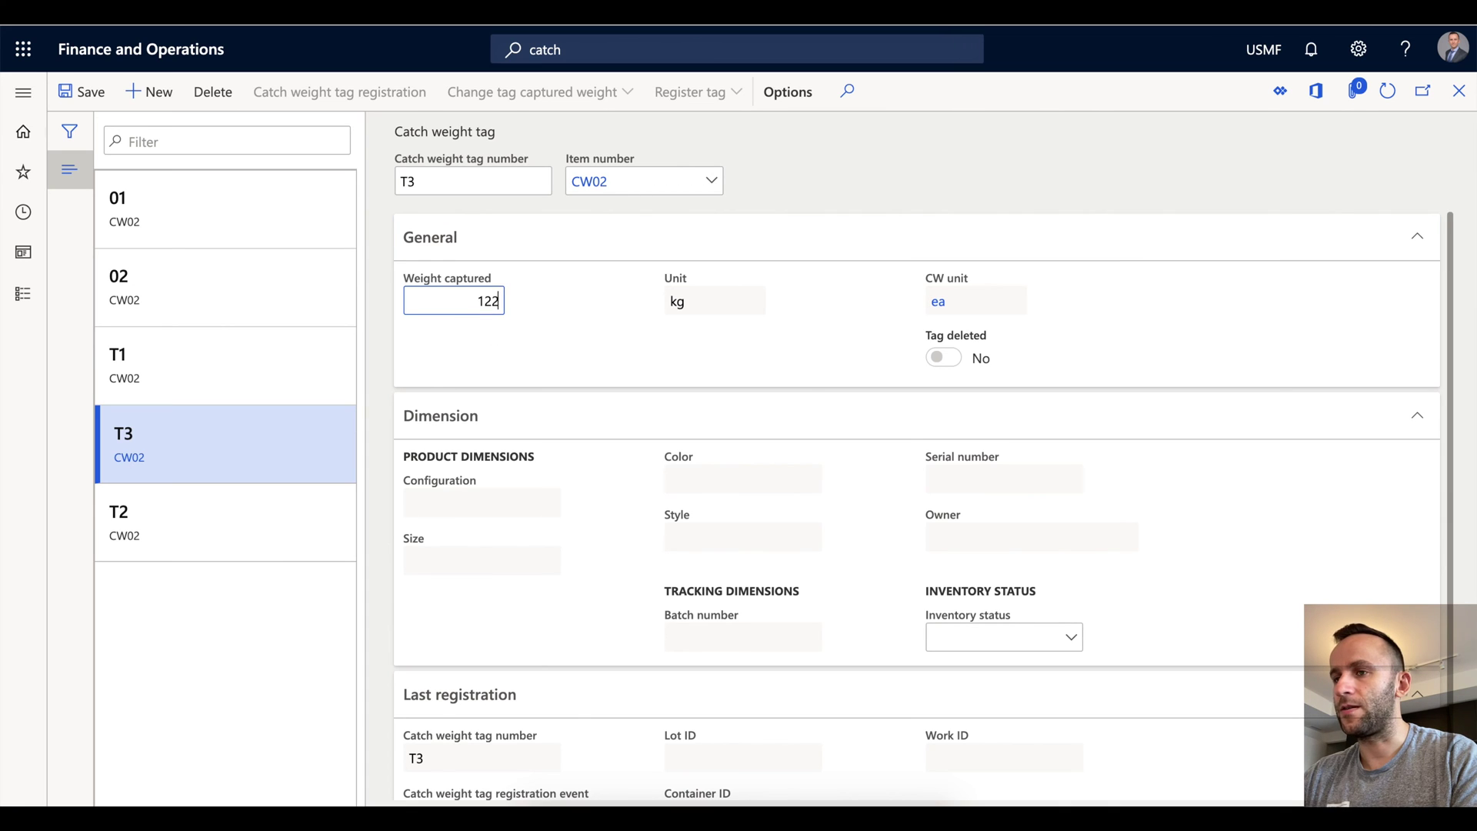
{"action": "key", "text": "Tab"}
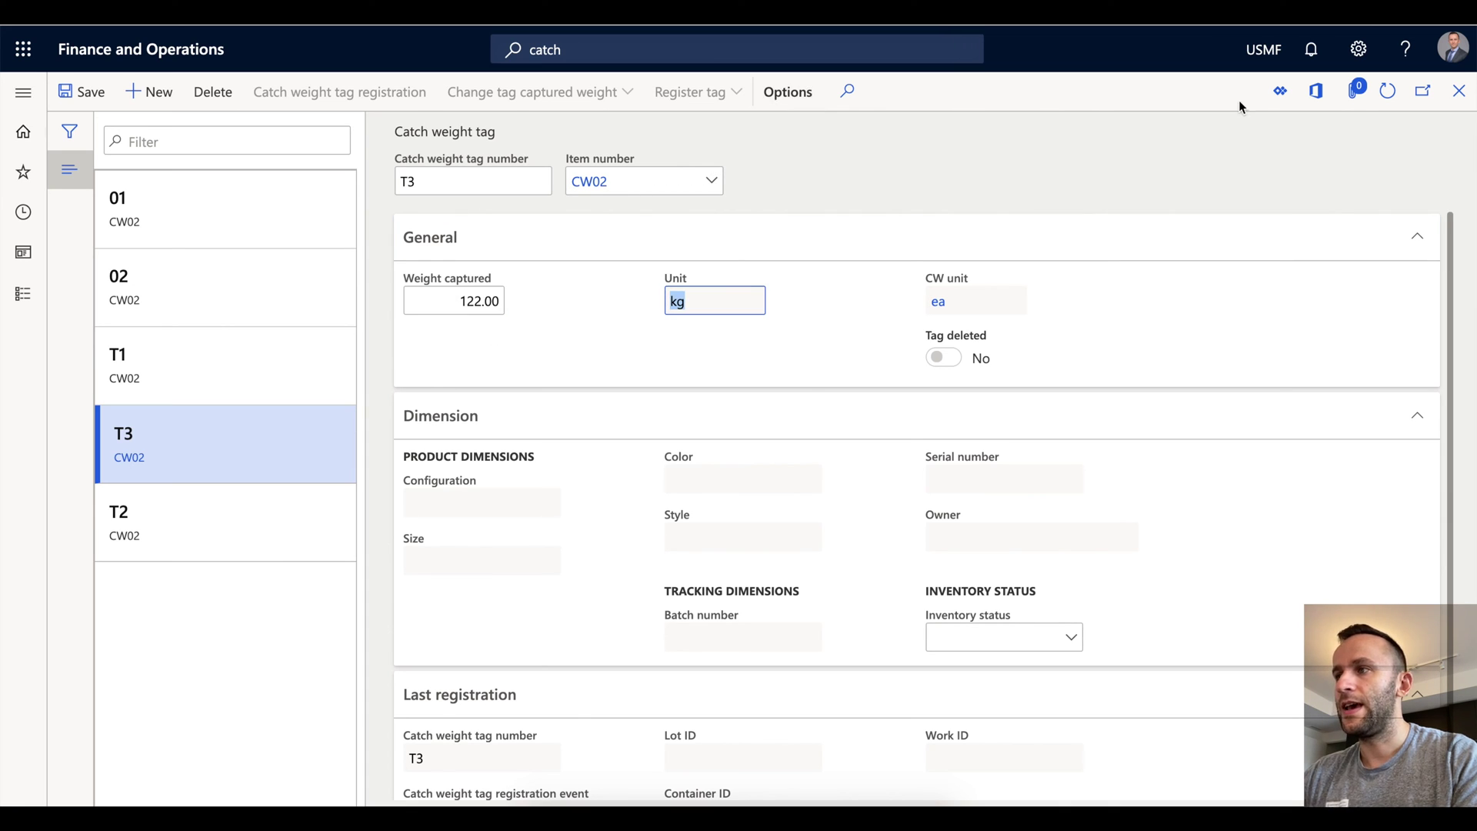
{"action": "left_click", "coordinate": [1396, 98]}
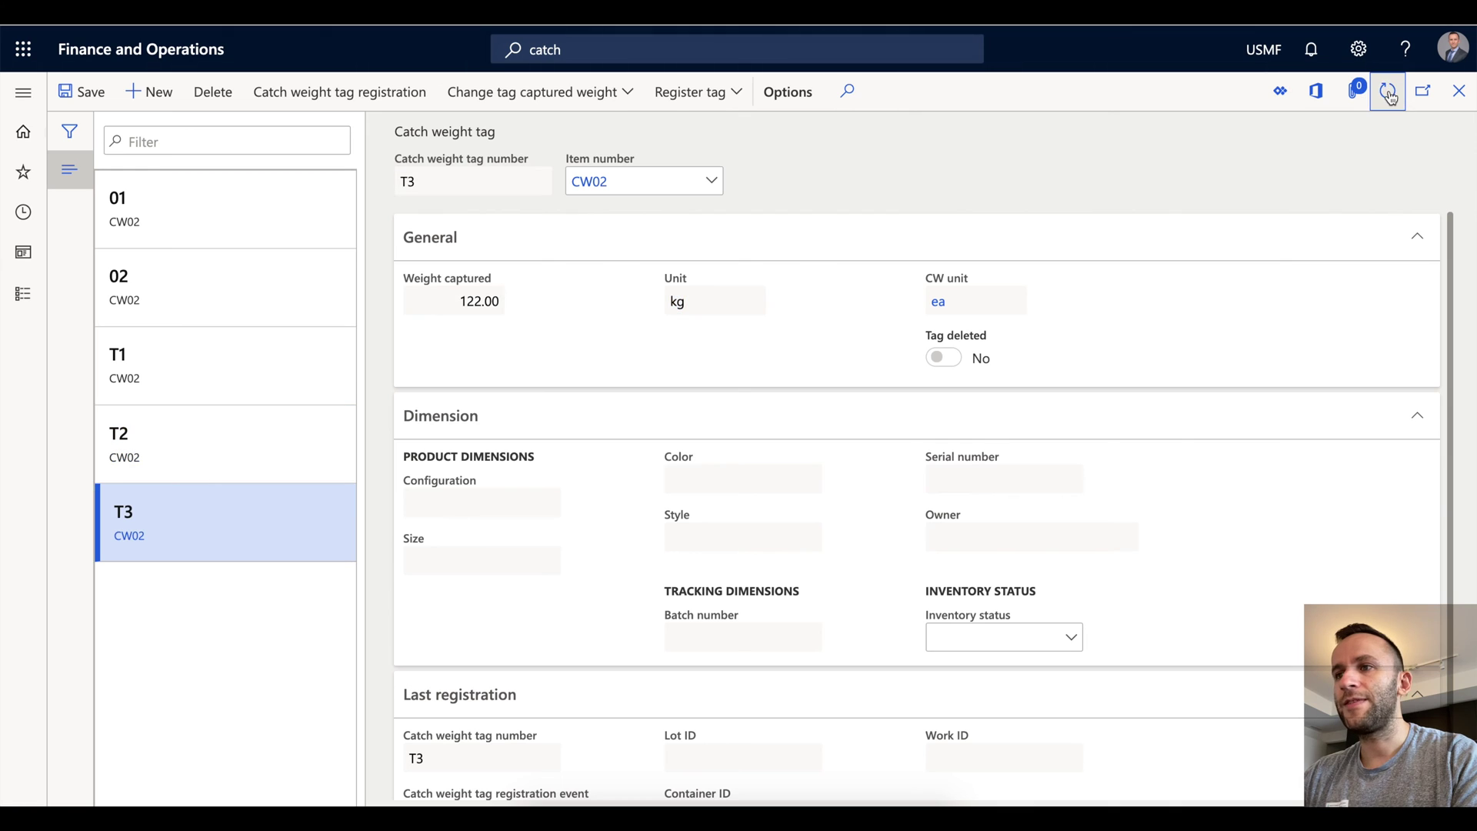
Cancel Register tag without registering, then delete tag T3 and confirm Yes.
{"action": "left_click", "coordinate": [711, 95]}
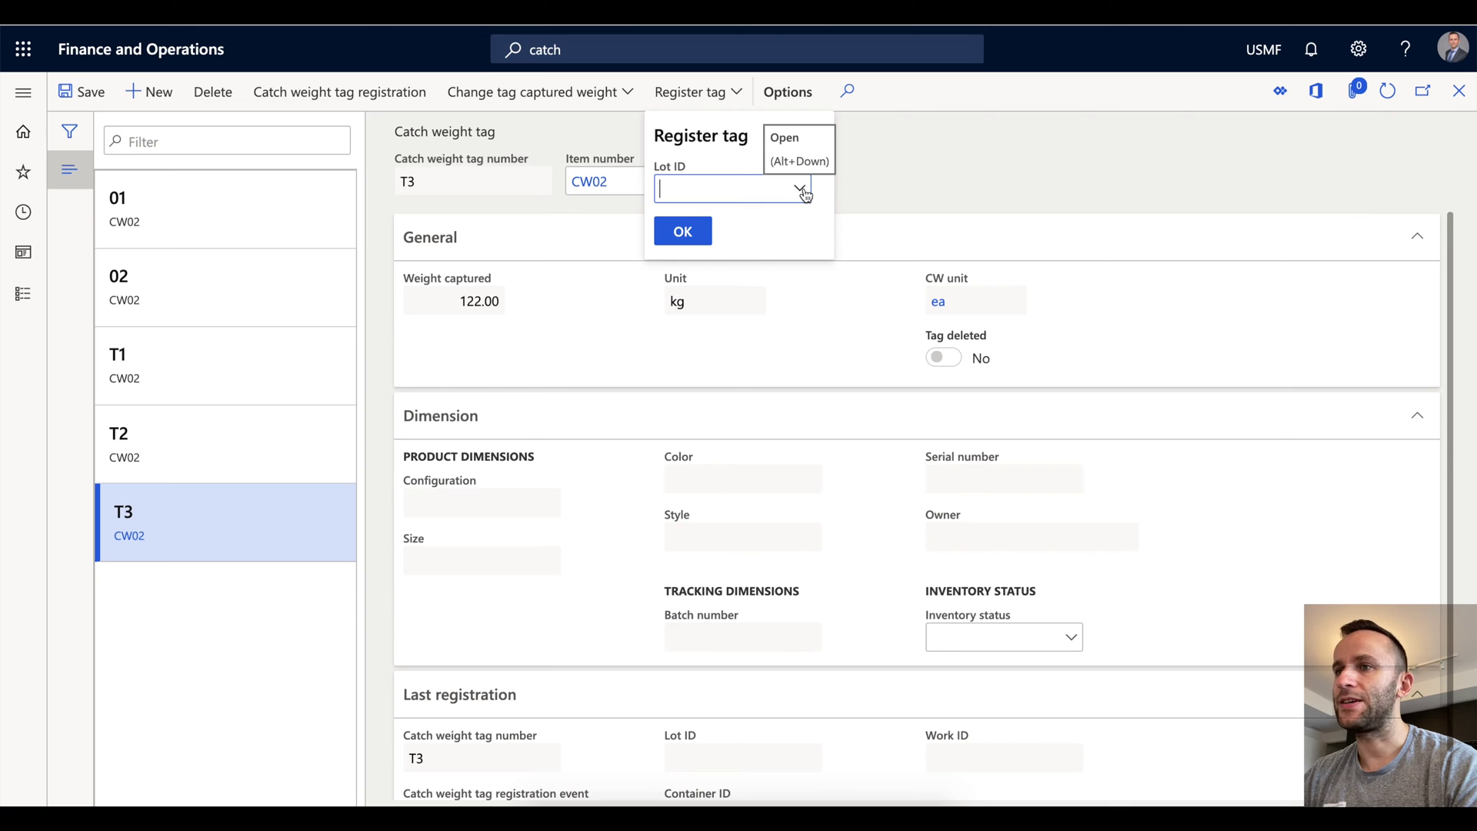
{"action": "left_click", "coordinate": [999, 186]}
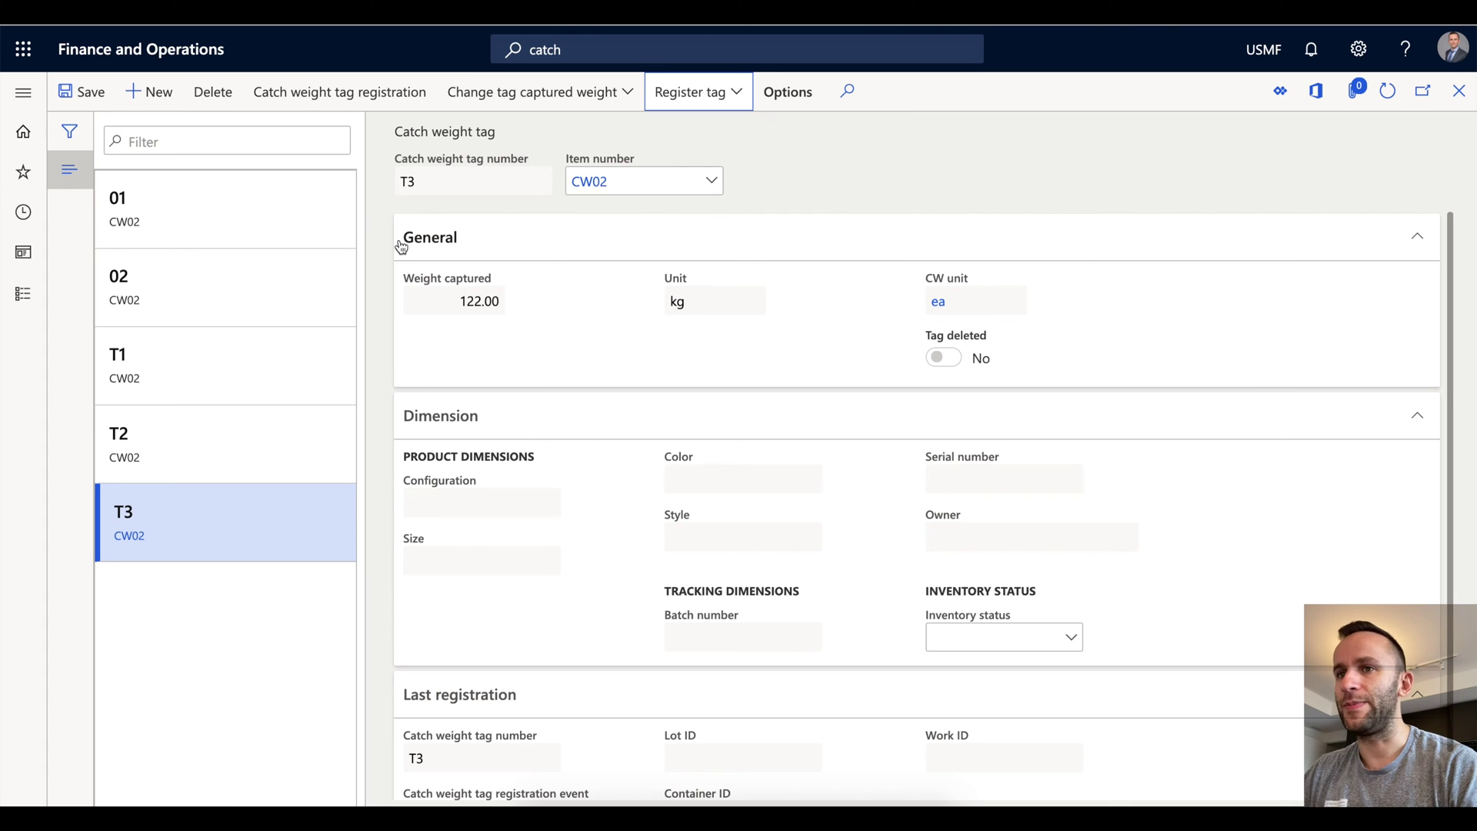
{"action": "left_click", "coordinate": [209, 92]}
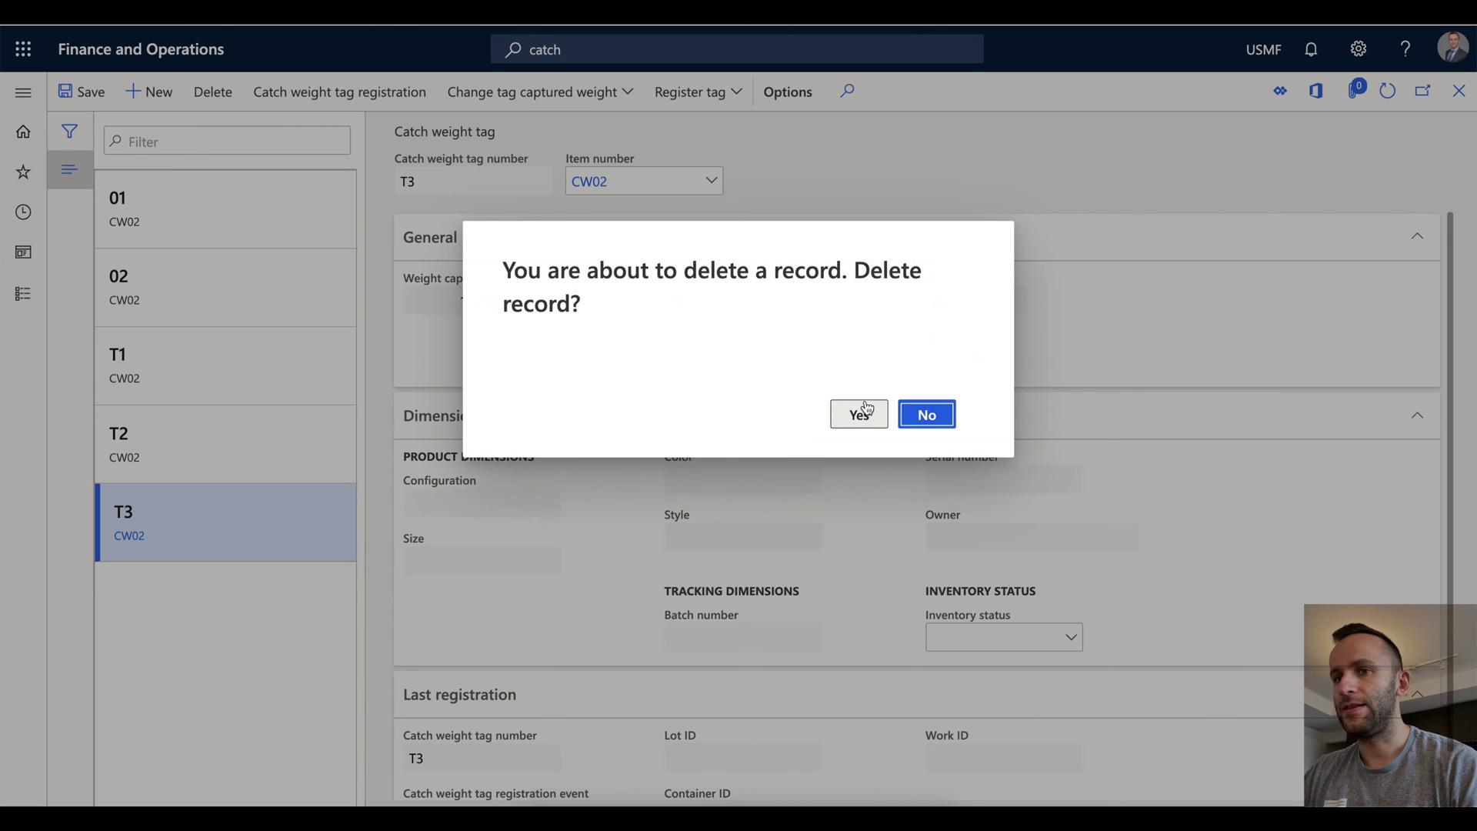
{"action": "left_click", "coordinate": [859, 414]}
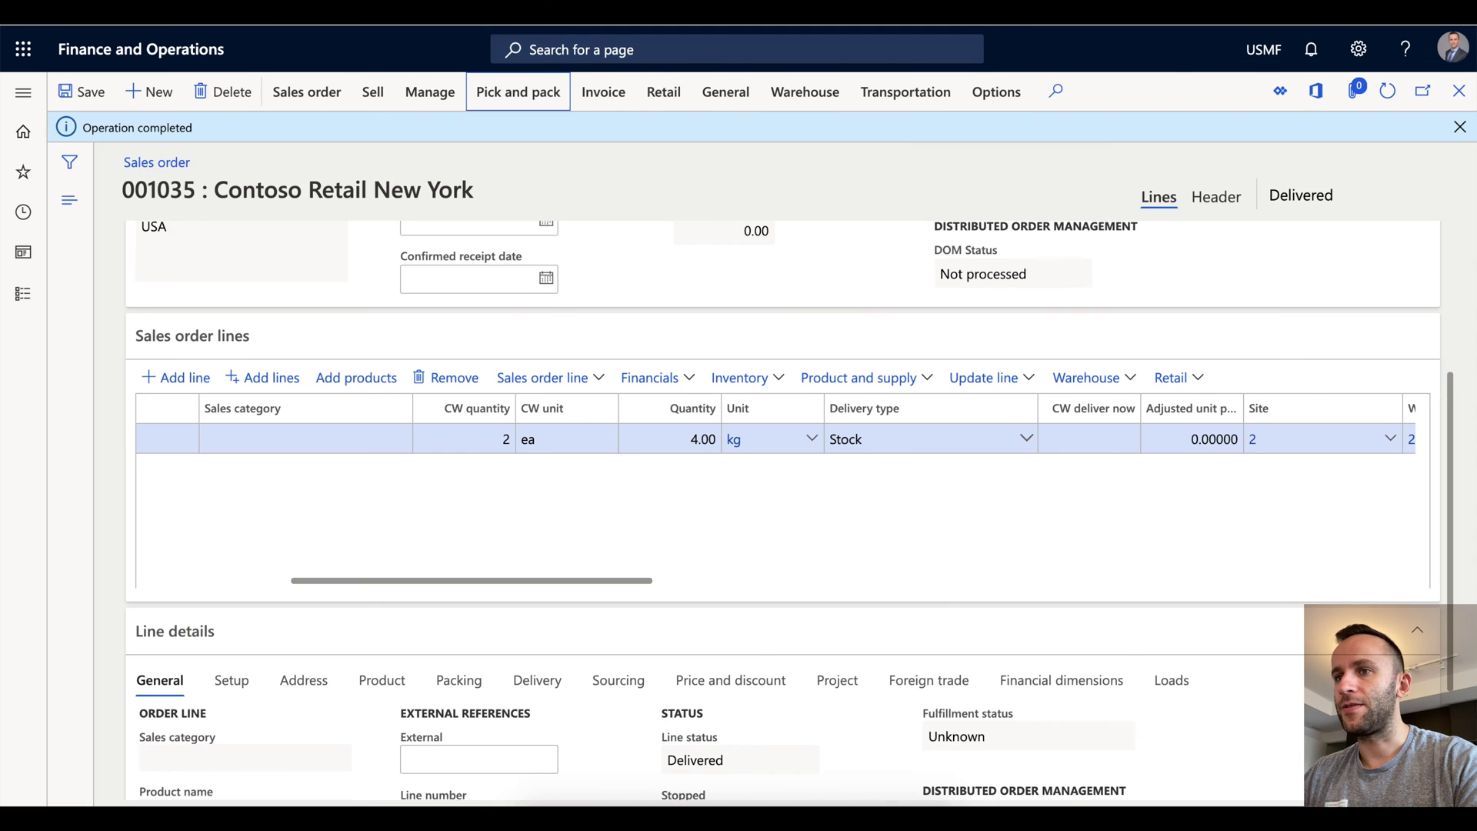
Add a new sales order line for item CW02 with CW quantity 2.
{"action": "left_click", "coordinate": [150, 93]}
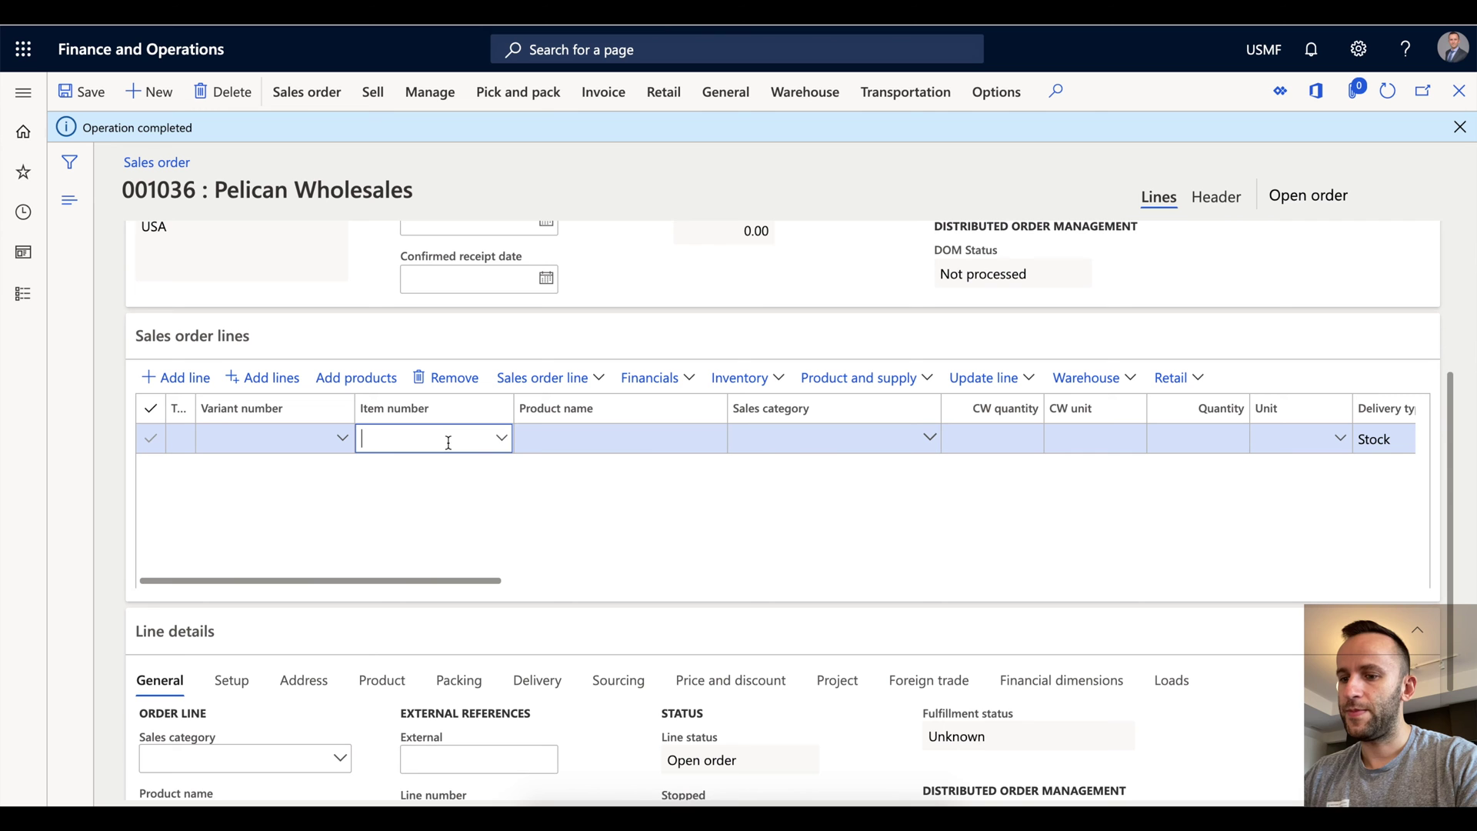
{"action": "type", "text": "CW"}
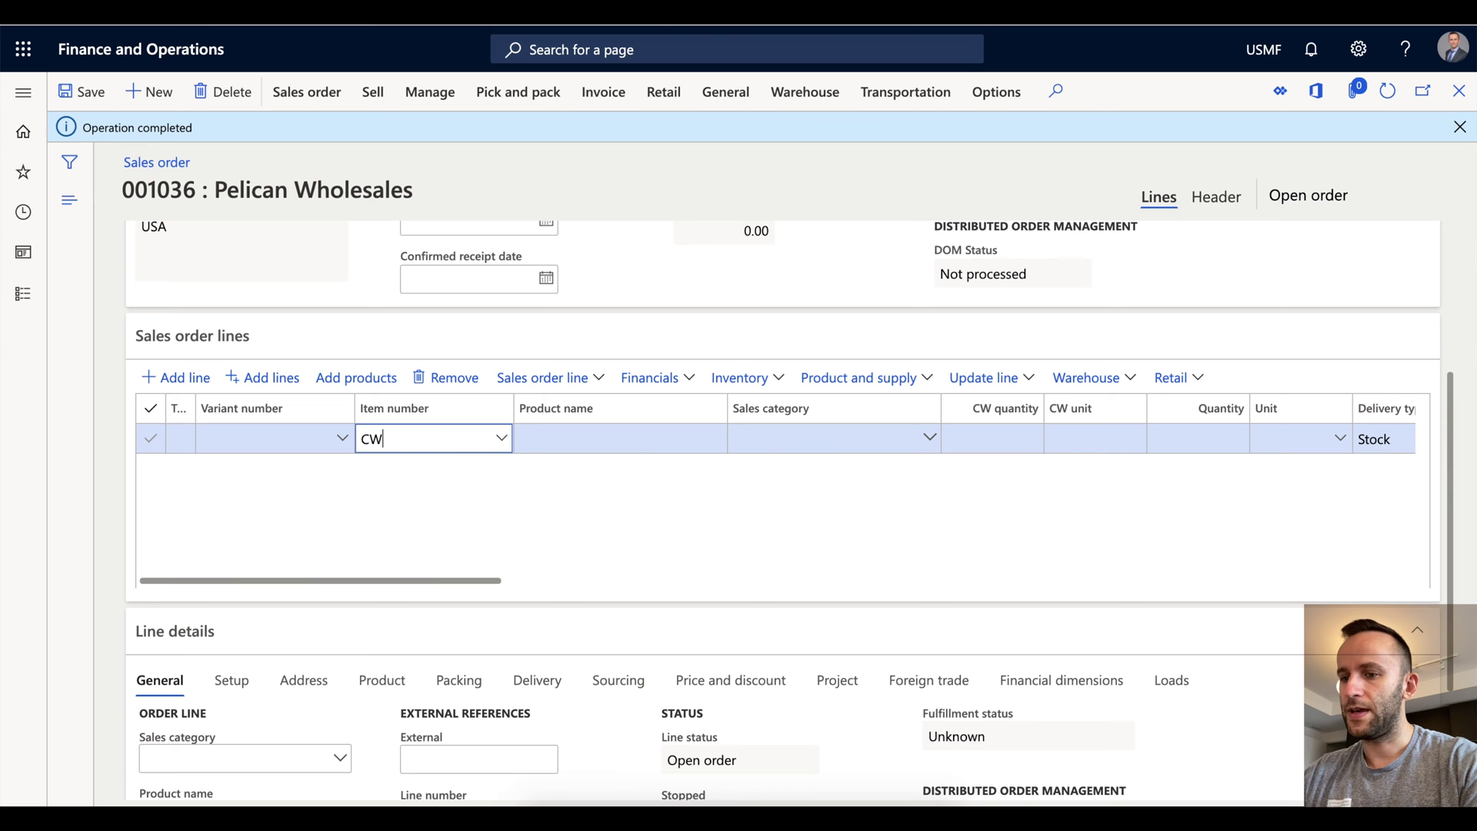
{"action": "type", "text": "02"}
{"action": "key", "text": "Tab"}
{"action": "key", "text": "Tab"}
{"action": "type", "text": "1"}
{"action": "key", "text": "Tab"}
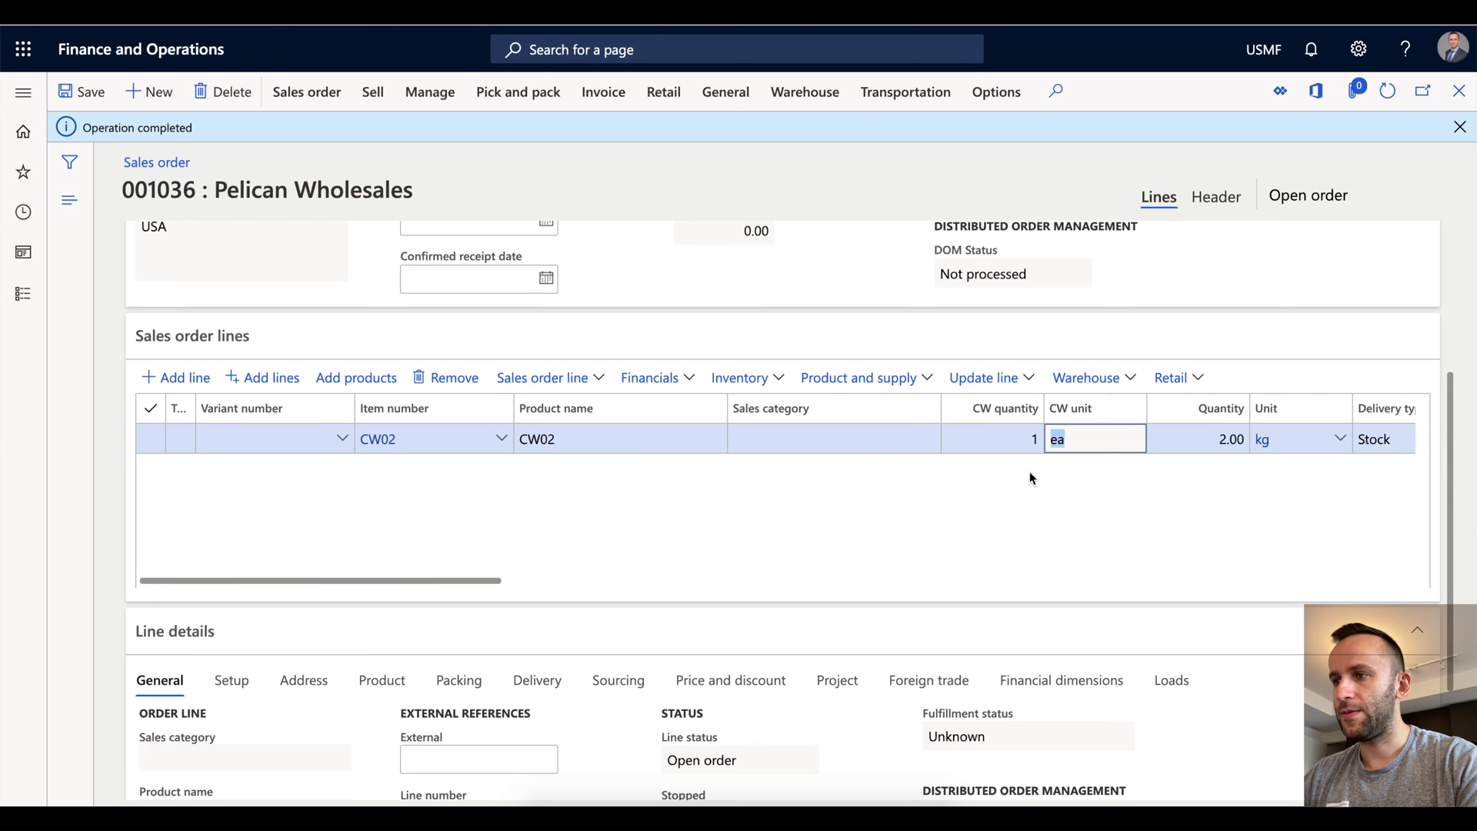
{"action": "left_click", "coordinate": [992, 441]}
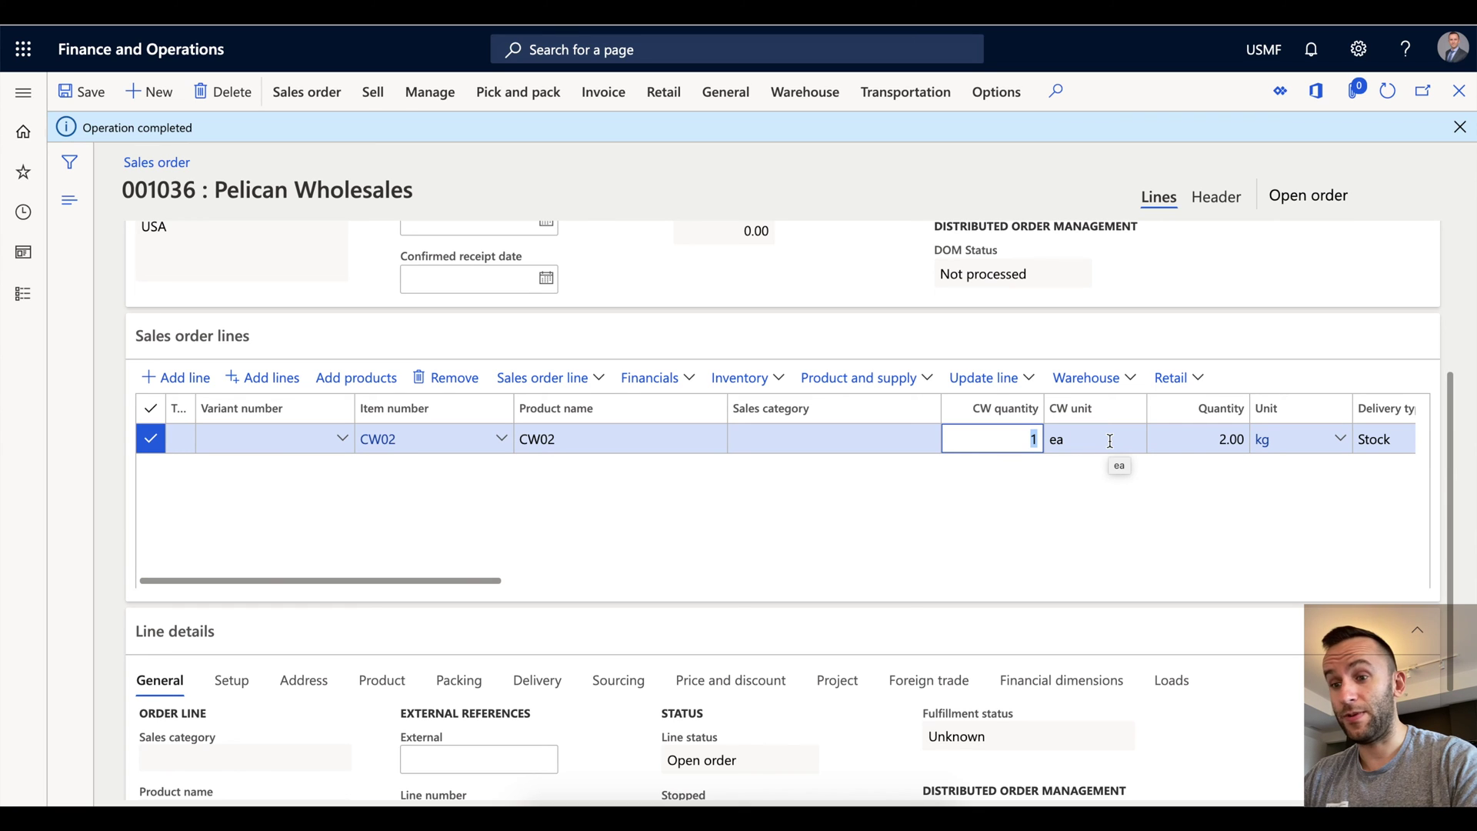
{"action": "type", "text": "2"}
{"action": "key", "text": "Tab"}
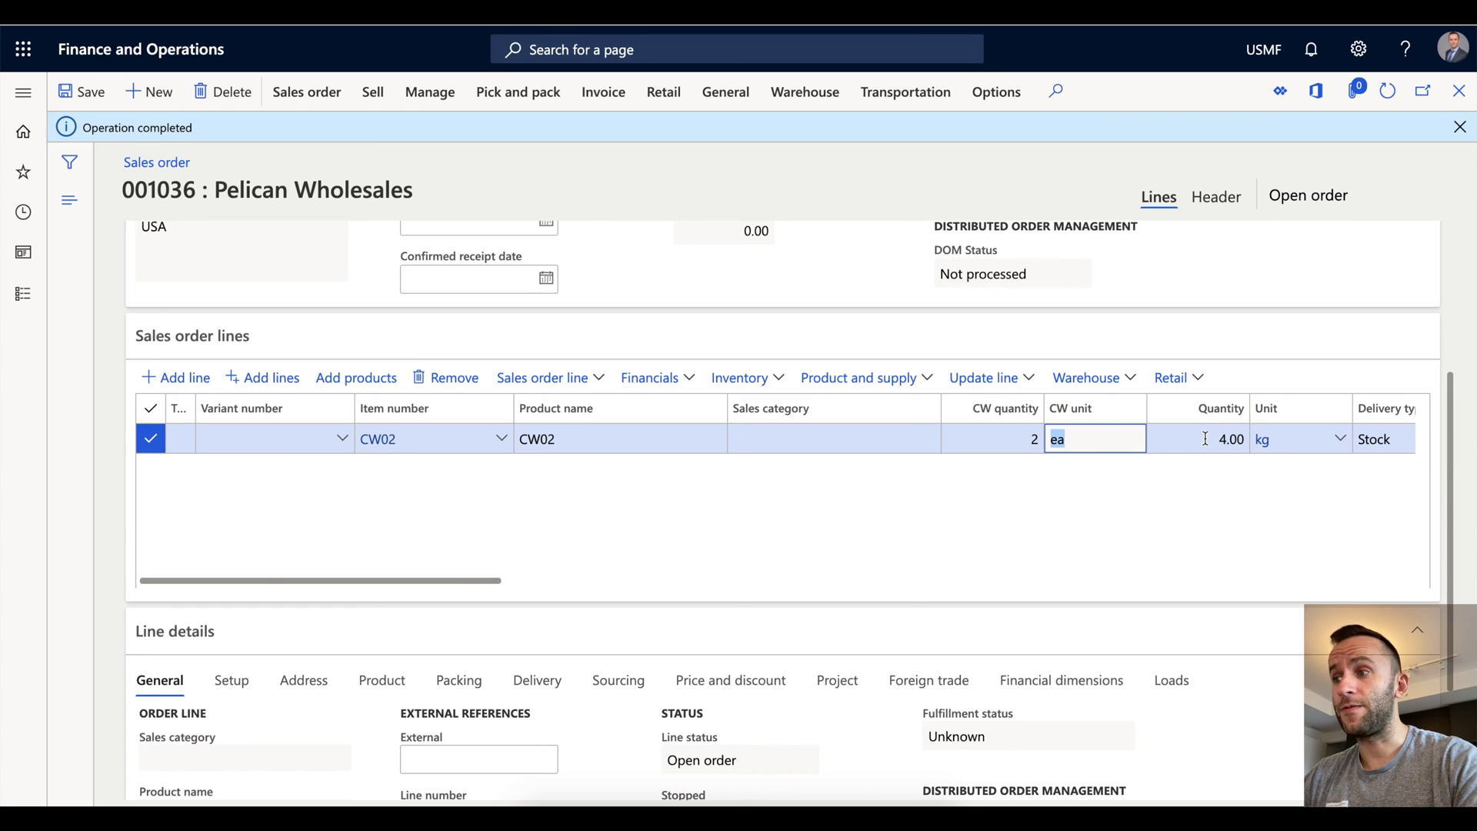
{"action": "left_click_drag", "start_coordinate": [418, 579], "coordinate": [519, 588]}
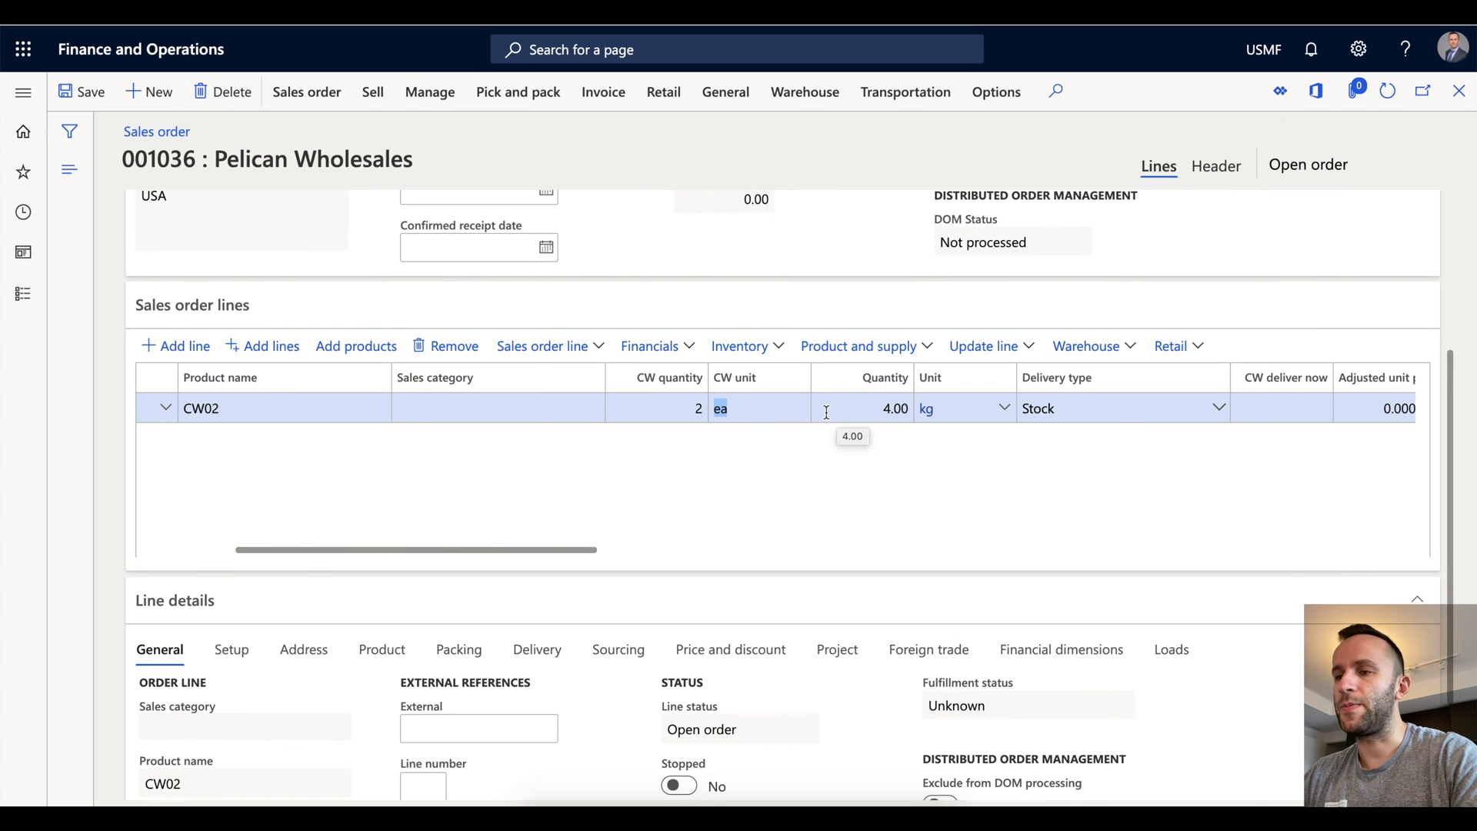
Check the line's 4.00 kg quantity and its reservation details.
{"action": "left_click", "coordinate": [867, 409]}
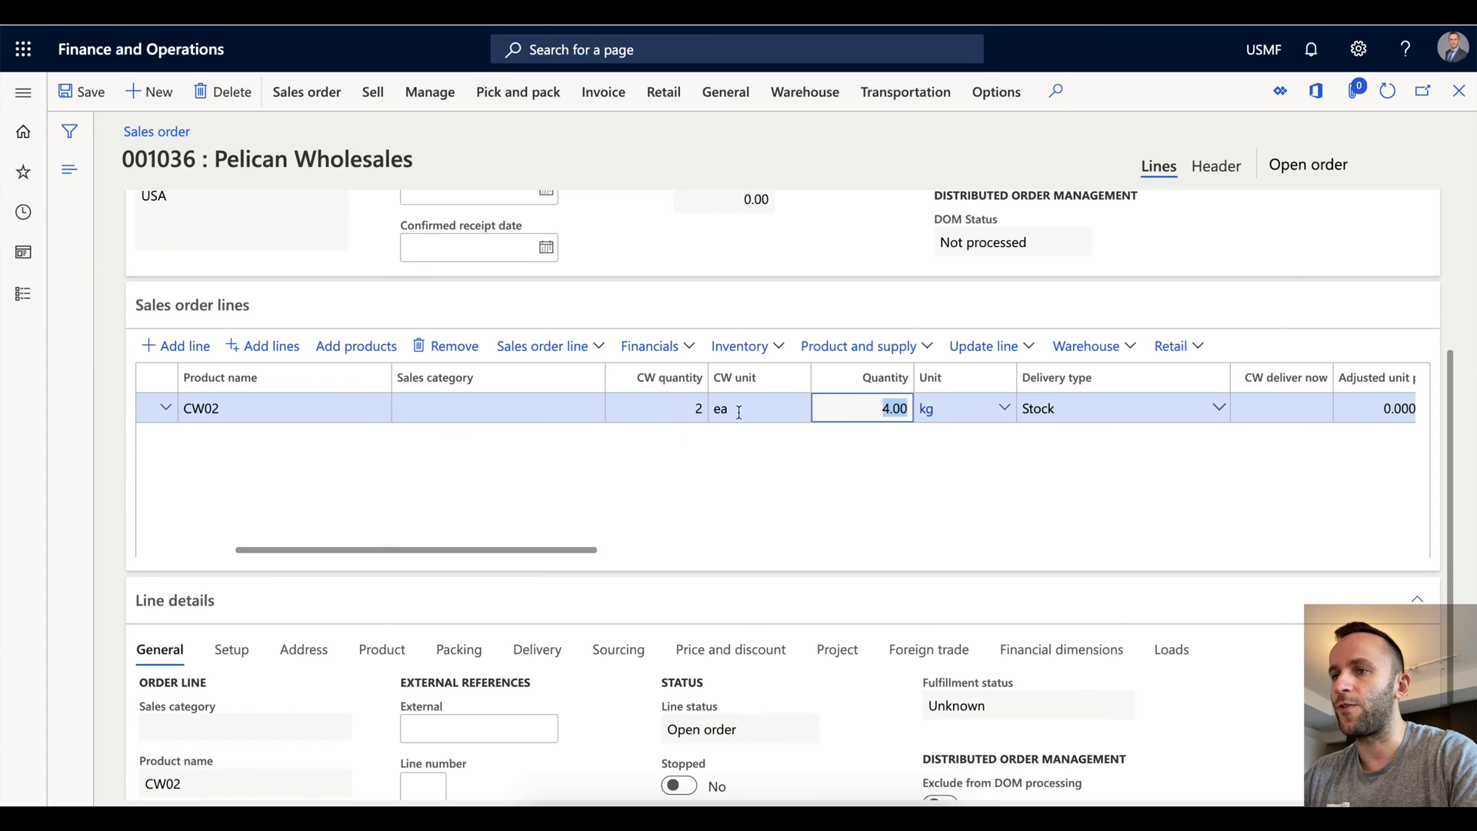
{"action": "left_click", "coordinate": [777, 345]}
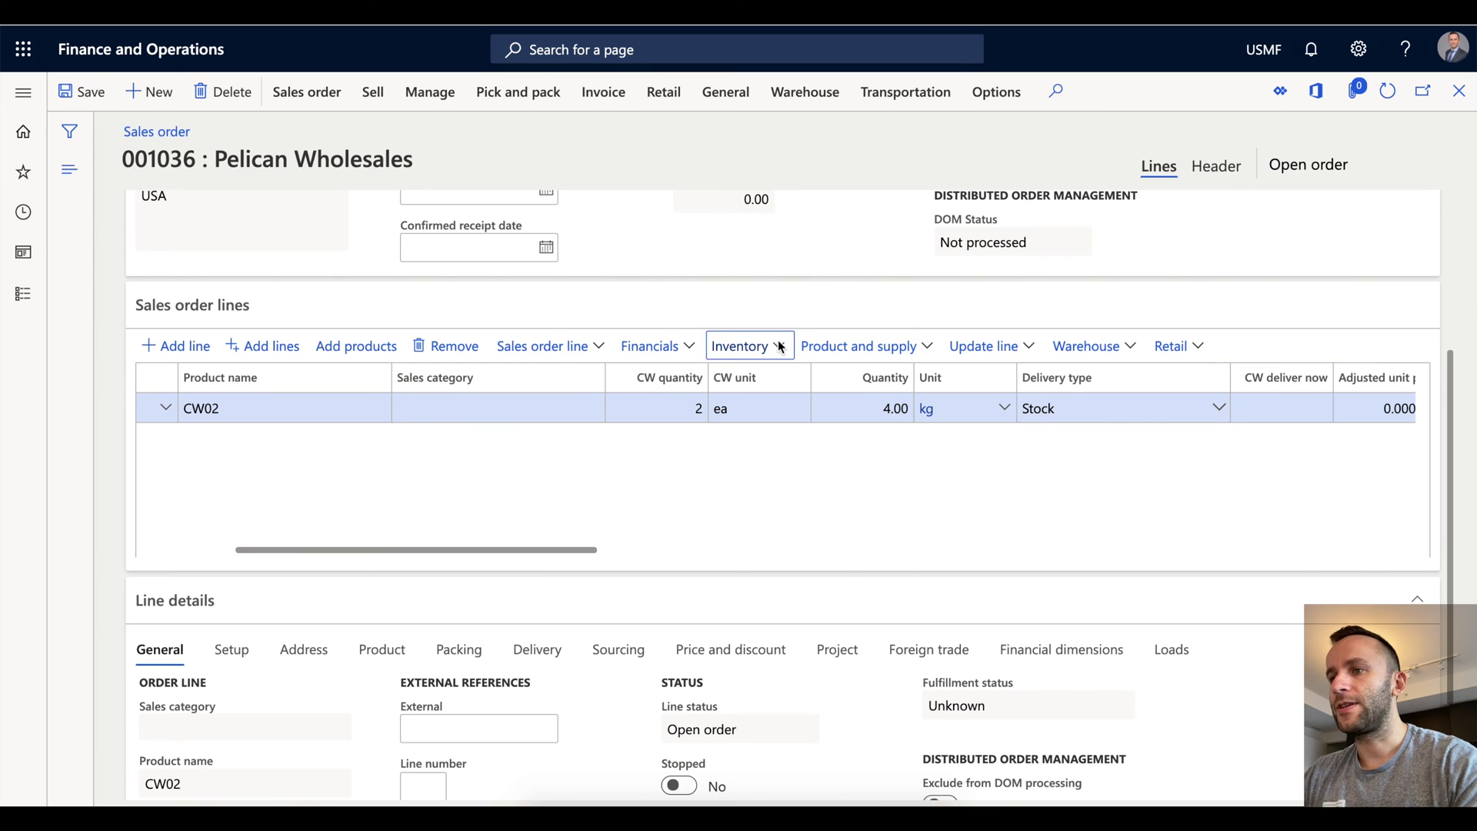
{"action": "left_click", "coordinate": [777, 345]}
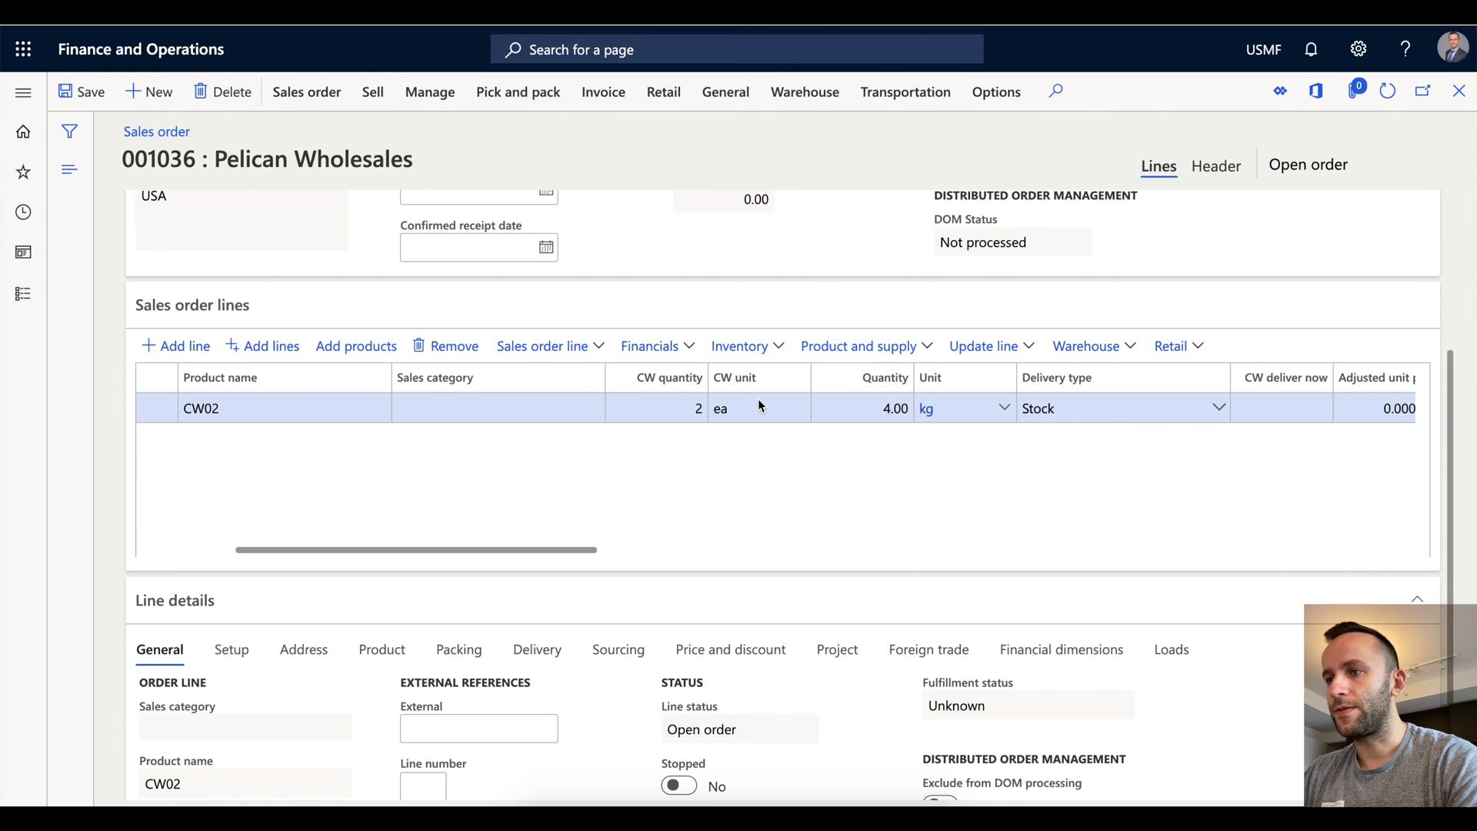
{"action": "left_click", "coordinate": [1458, 91]}
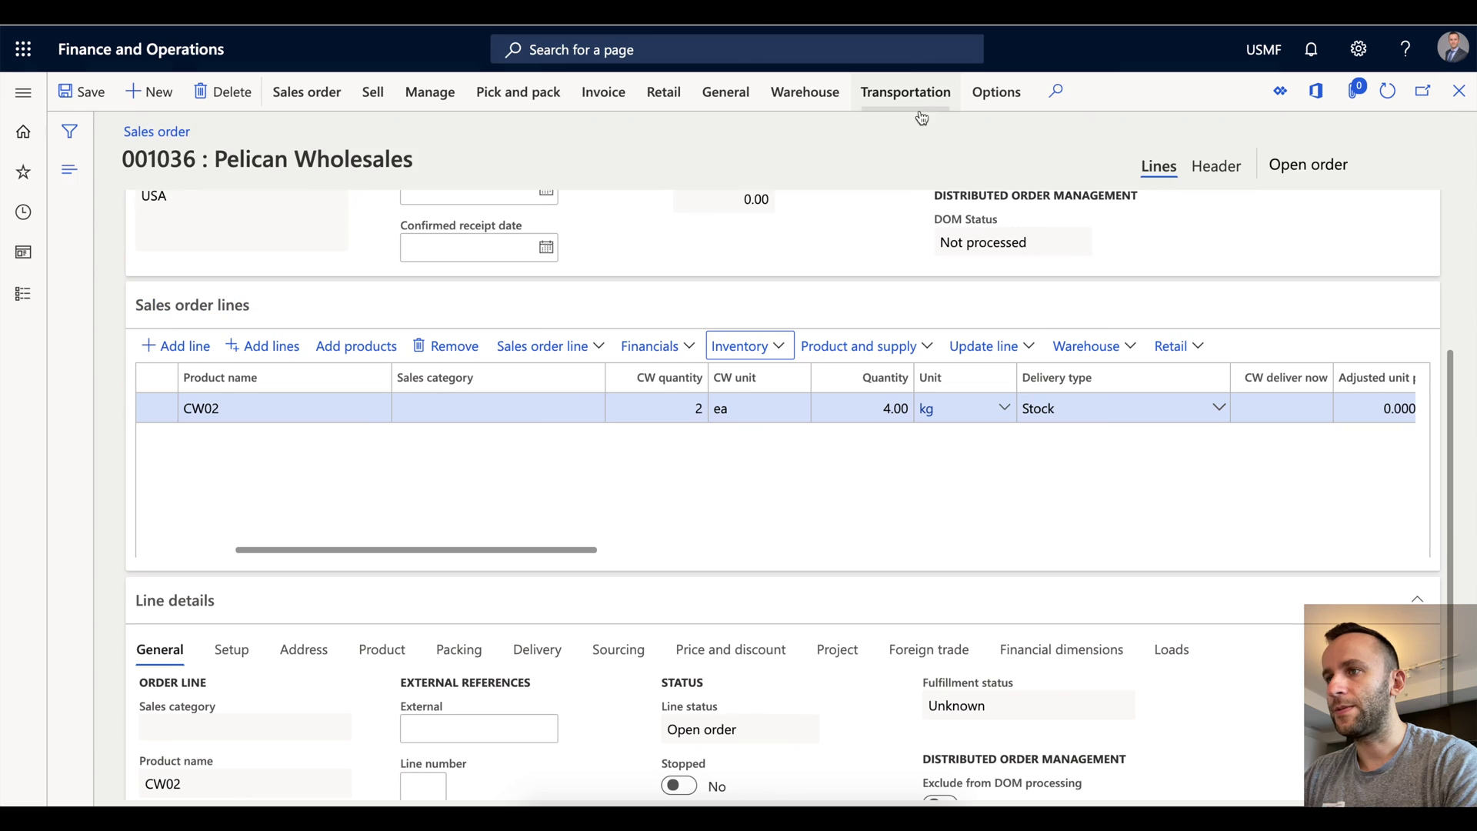
Release the order to the warehouse and select work USMF-000247 in Work details.
{"action": "left_click", "coordinate": [802, 92]}
{"action": "left_click", "coordinate": [225, 154]}
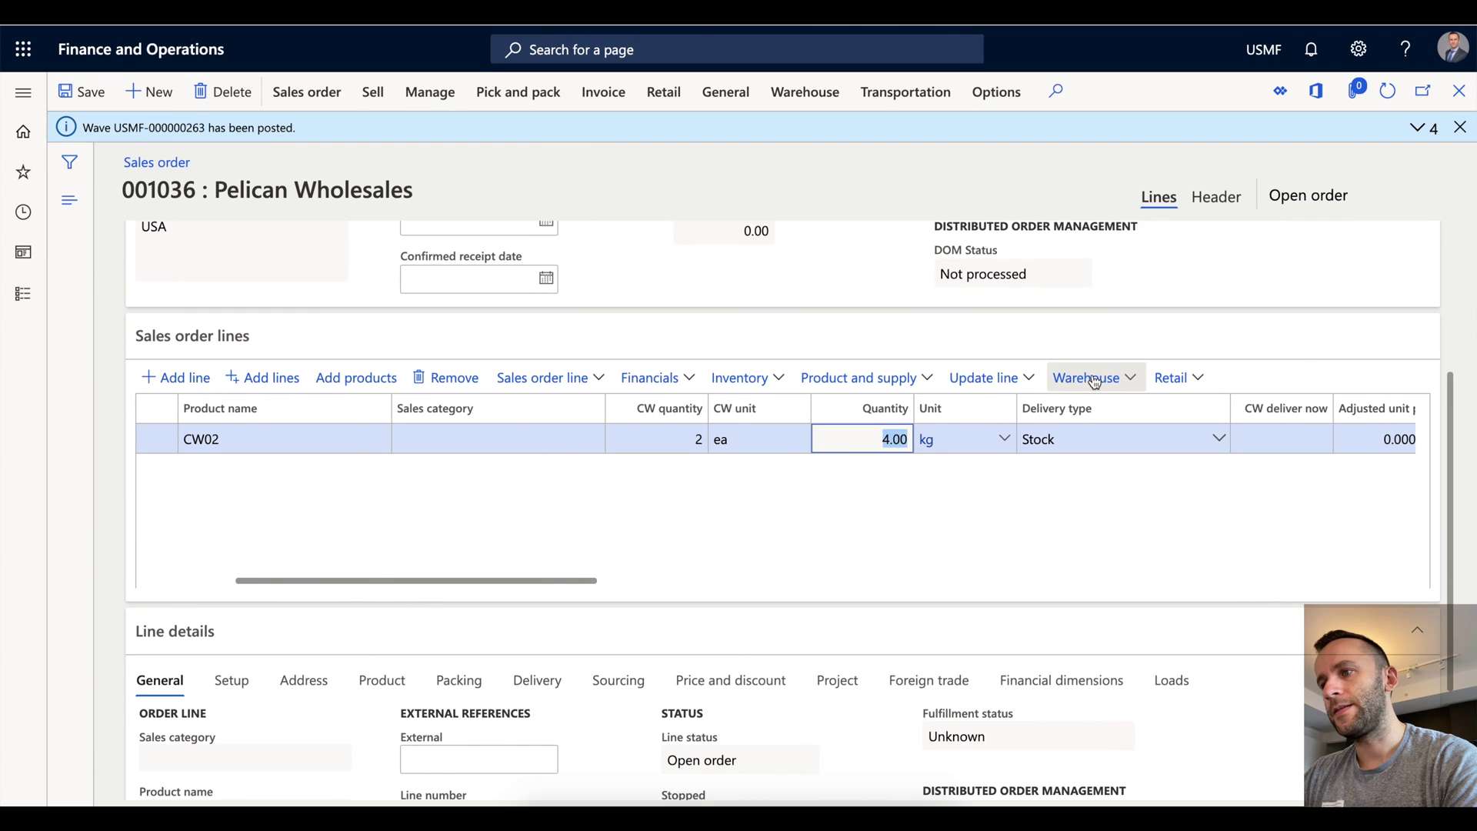
{"action": "left_click", "coordinate": [1119, 471]}
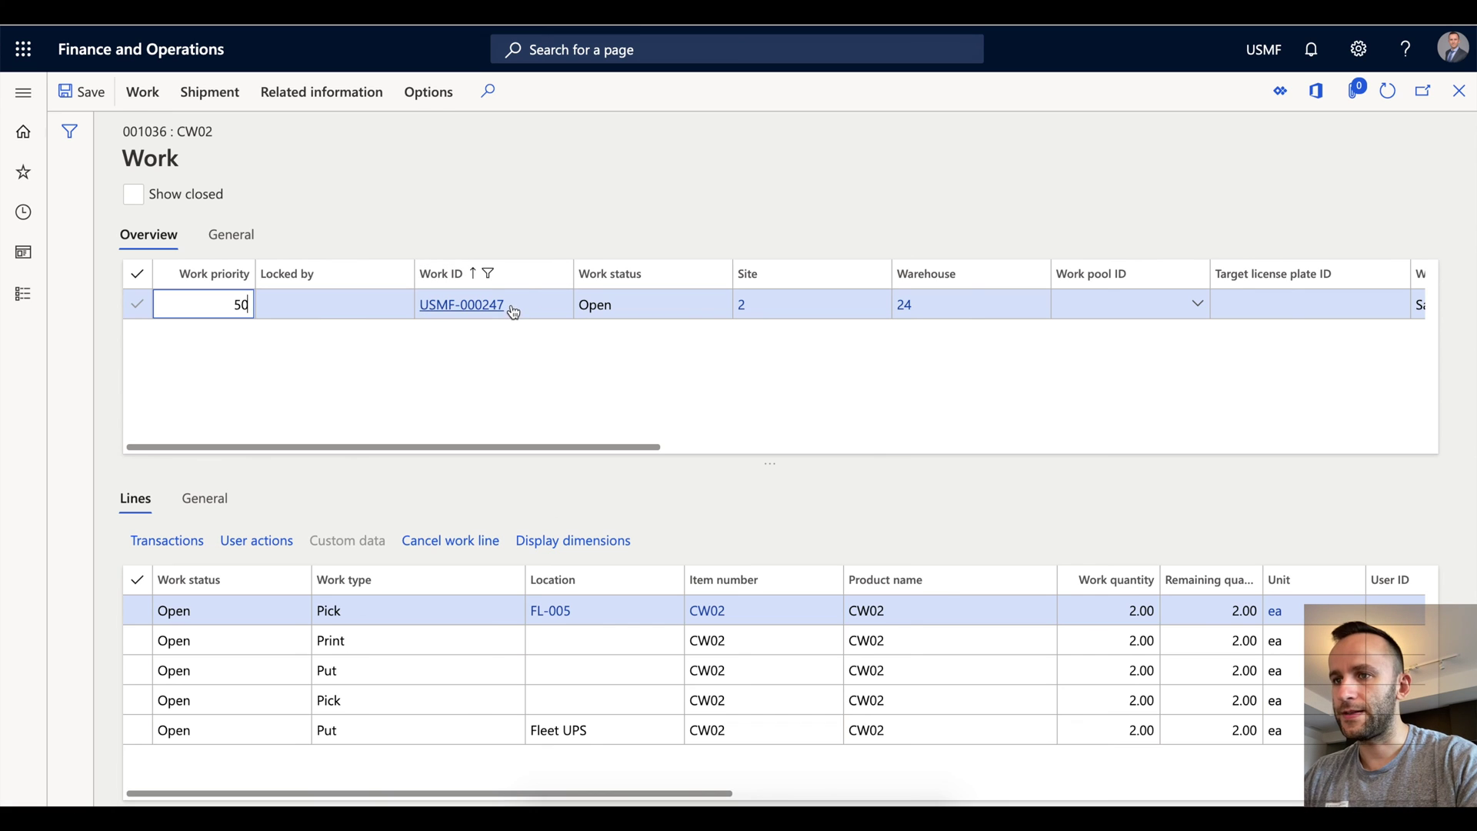
{"action": "left_click", "coordinate": [403, 303]}
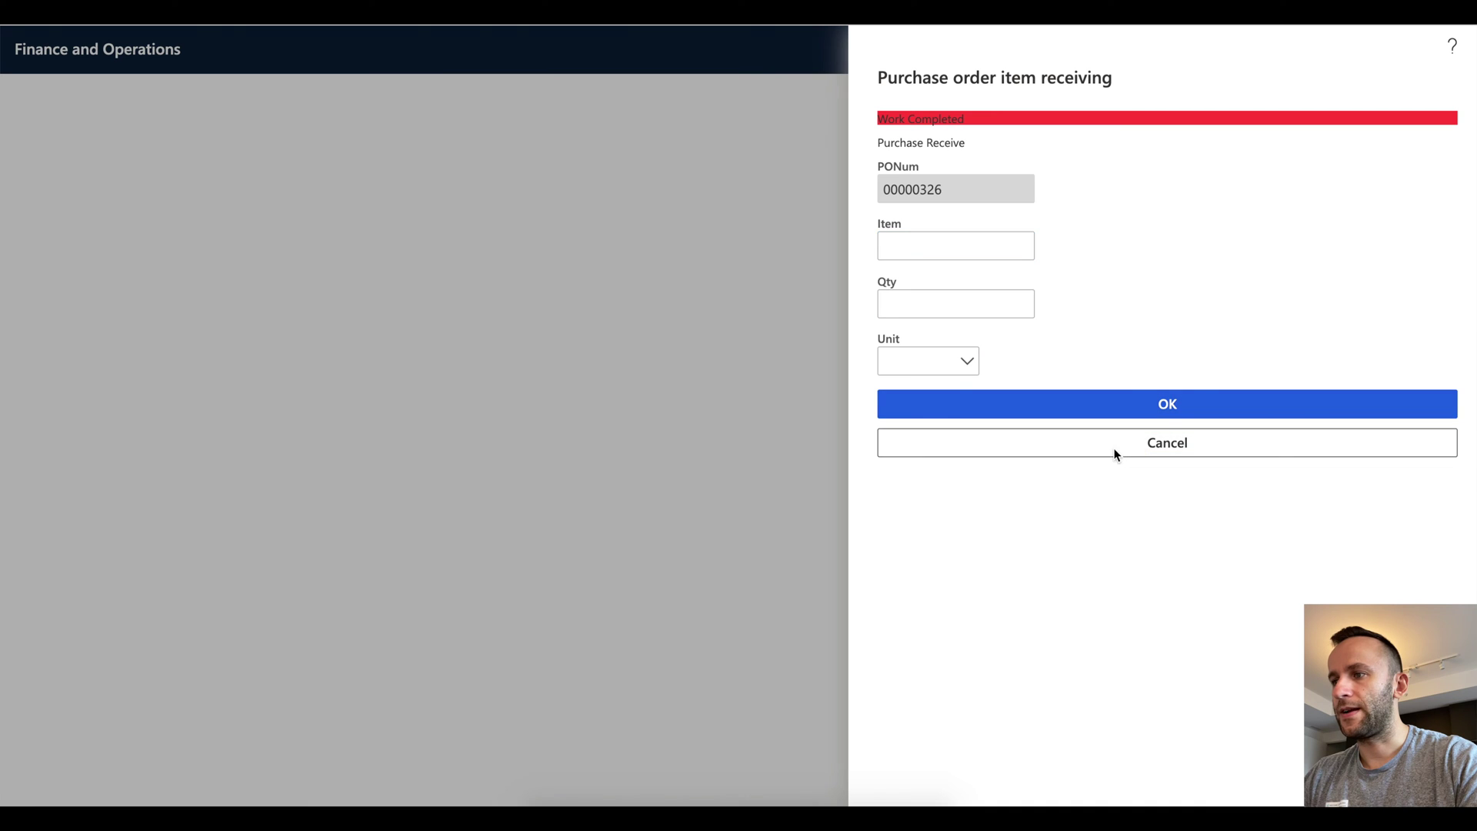
{"action": "left_click", "coordinate": [1114, 446]}
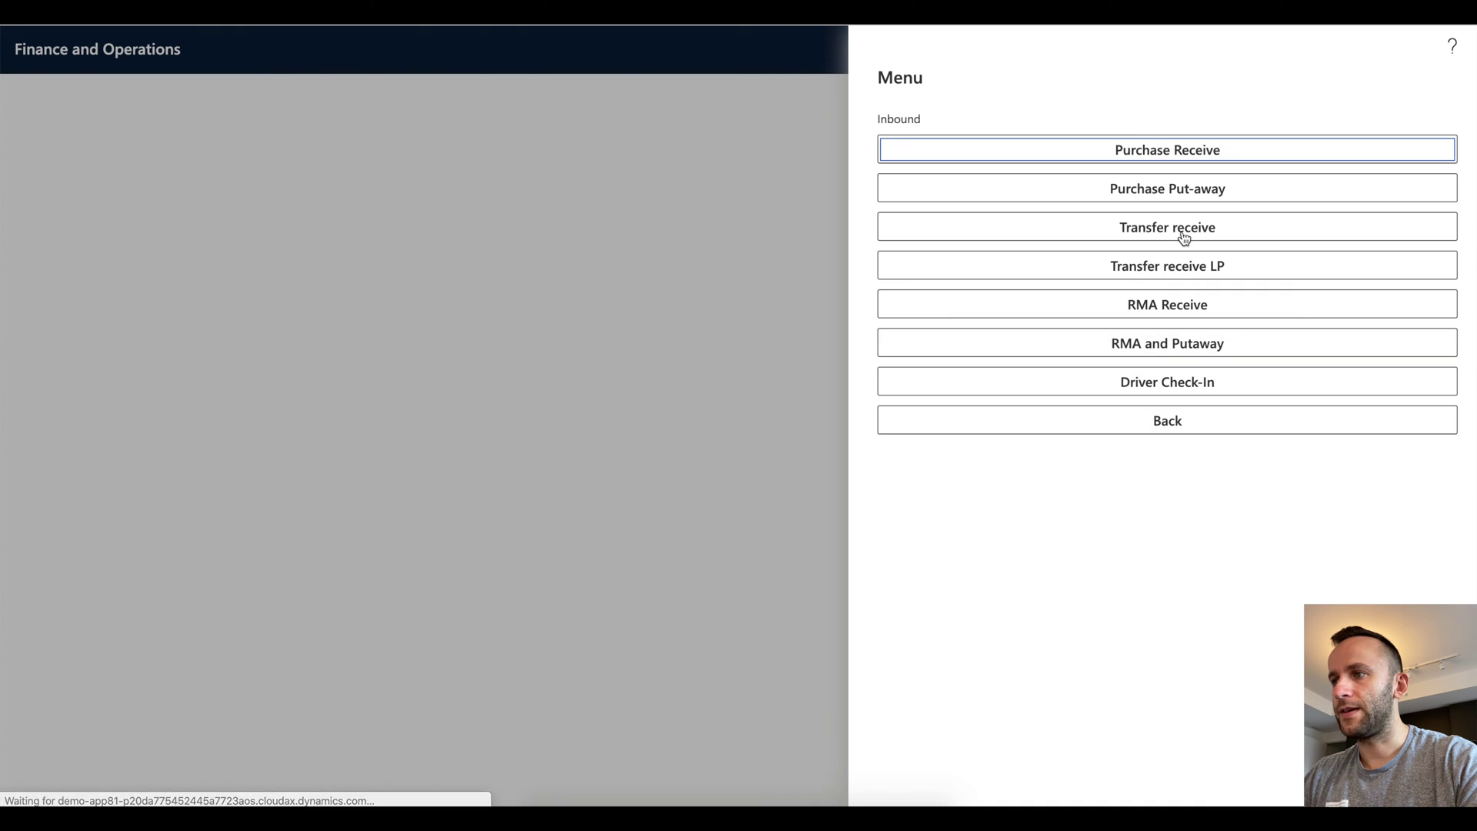
Start Outbound Sales Picking for work ID USMF-000247 and confirm the pick summary.
{"action": "left_click", "coordinate": [1167, 419]}
{"action": "left_click", "coordinate": [1192, 188]}
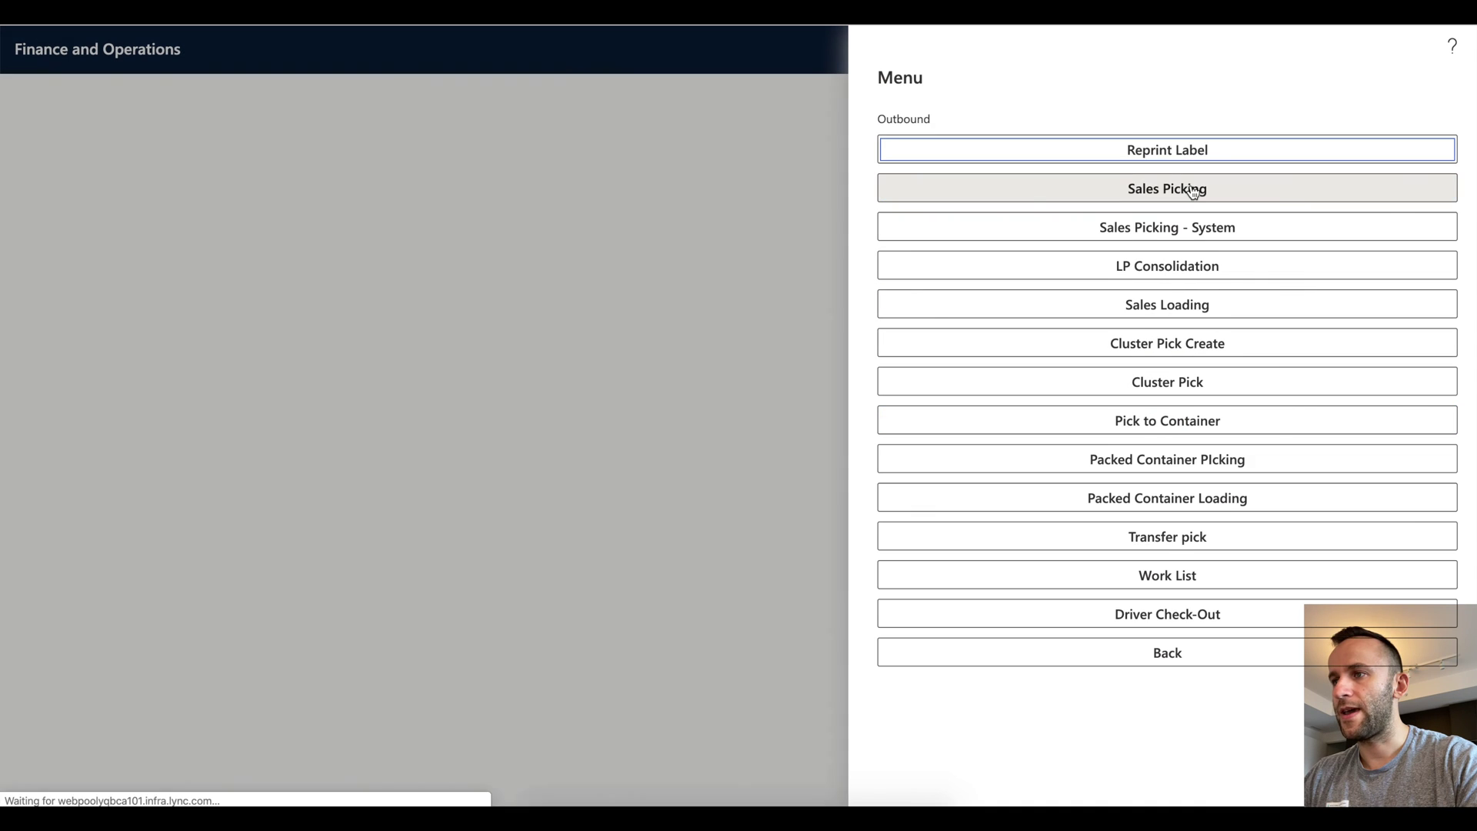
{"action": "left_click", "coordinate": [1112, 188]}
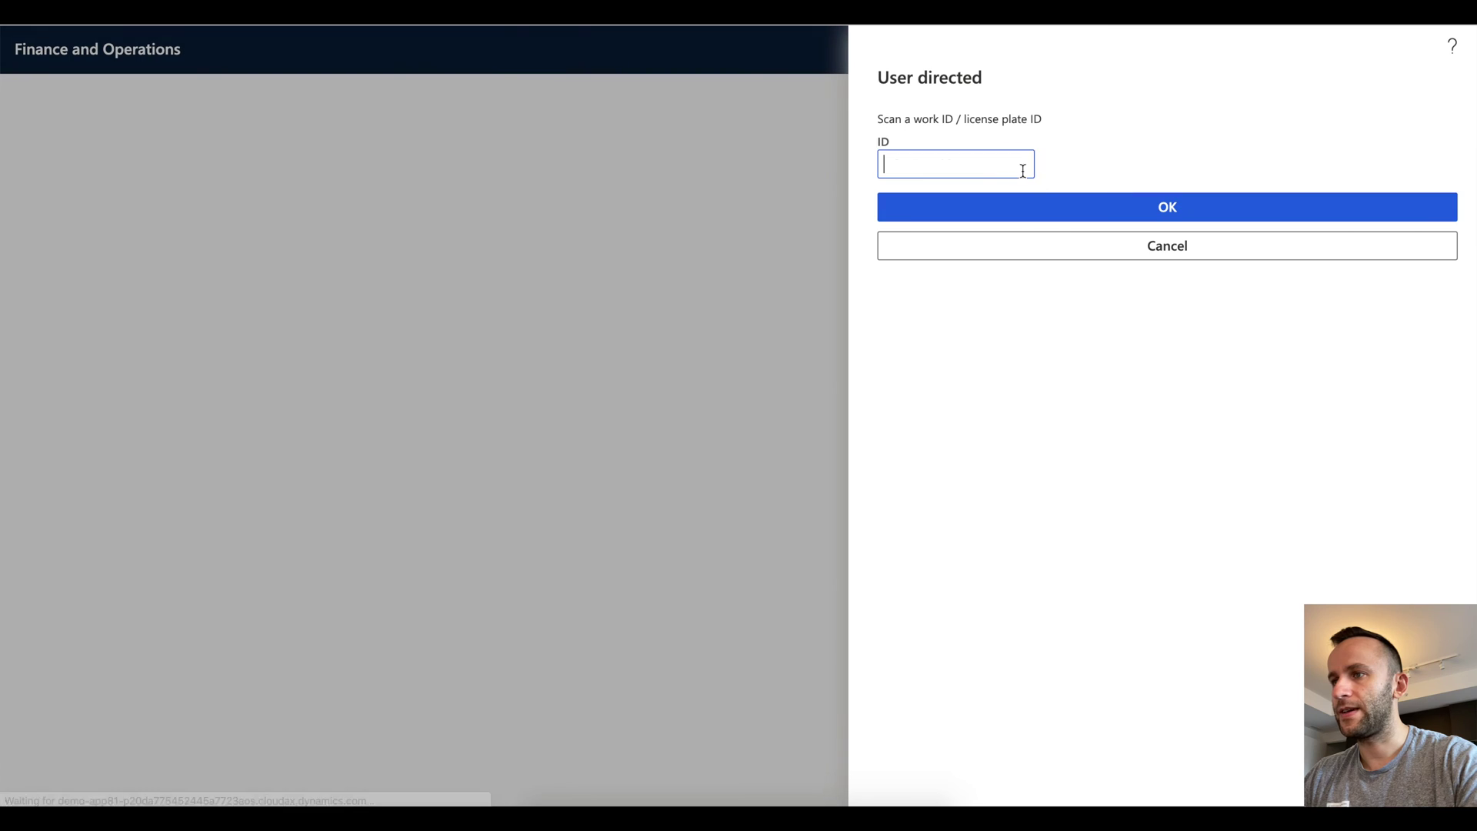
{"action": "type", "text": "USMF-000247"}
{"action": "left_click", "coordinate": [1040, 205]}
{"action": "left_click", "coordinate": [1039, 281]}
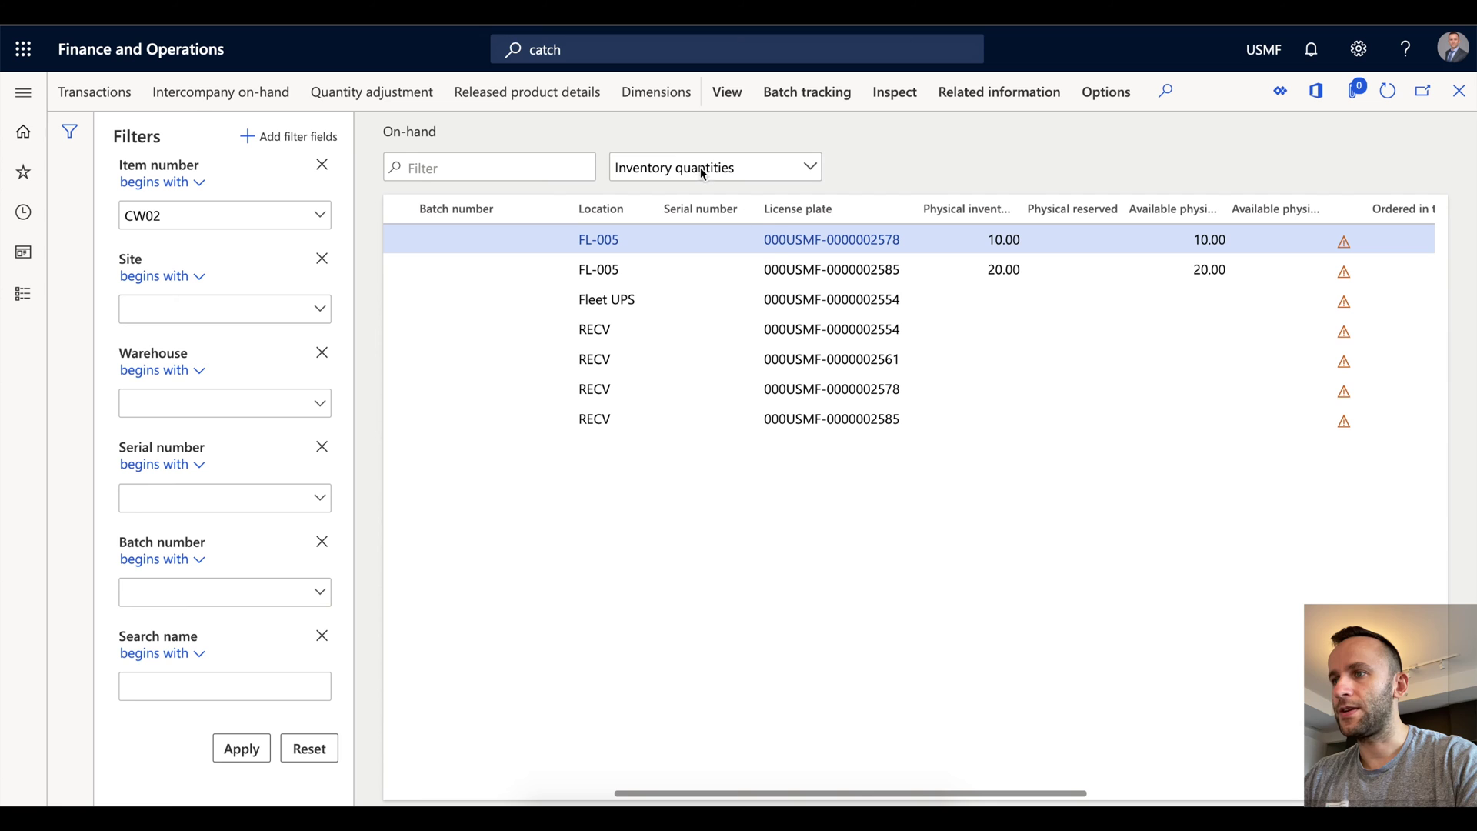
Confirm pick location FL-005 by pasting it from the on-hand list.
{"action": "left_click", "coordinate": [643, 240]}
{"action": "key", "text": "ctrl+c"}
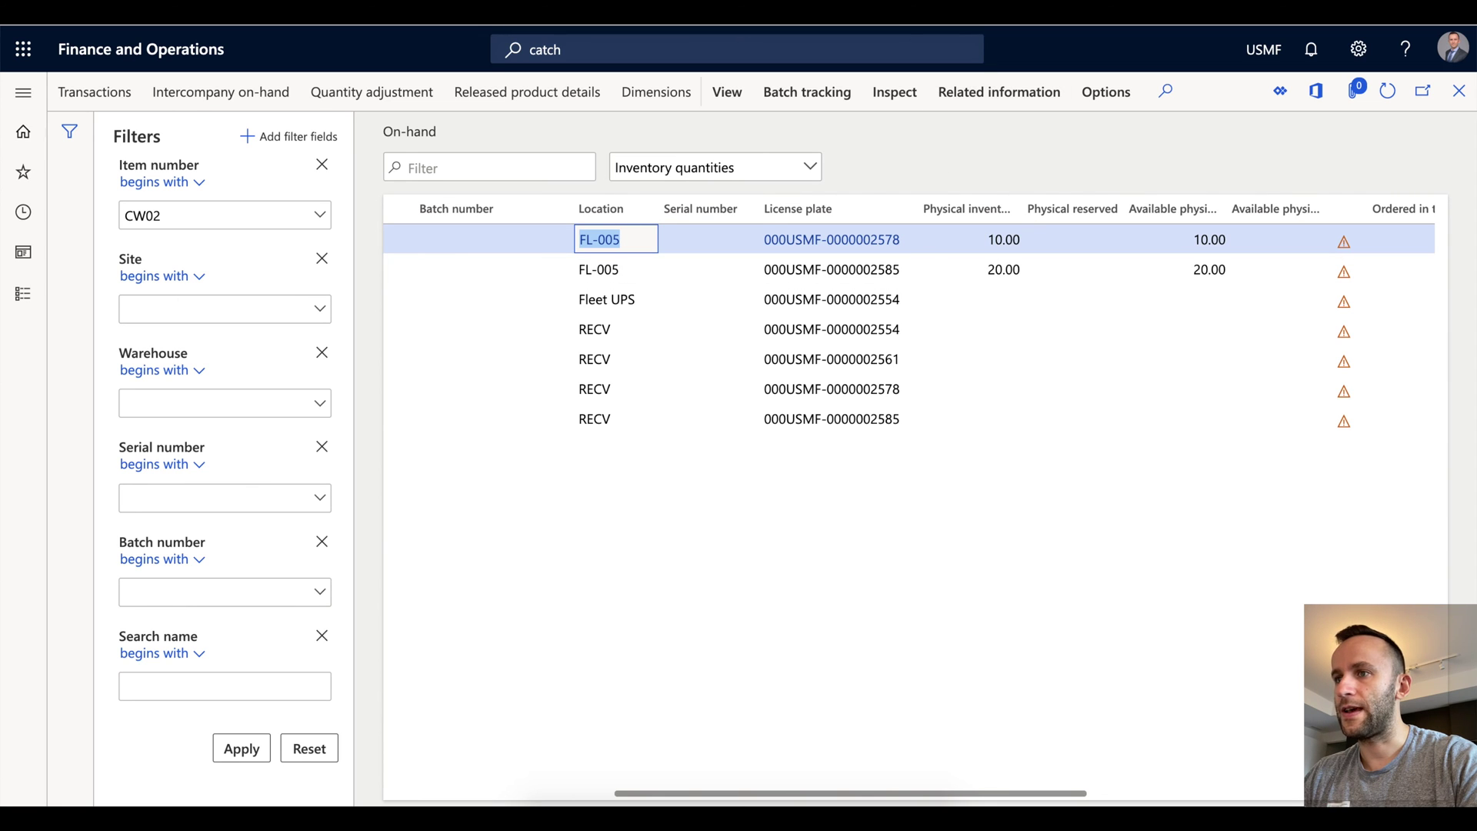
{"action": "key", "text": "alt+Tab"}
{"action": "key", "text": "ctrl+v"}
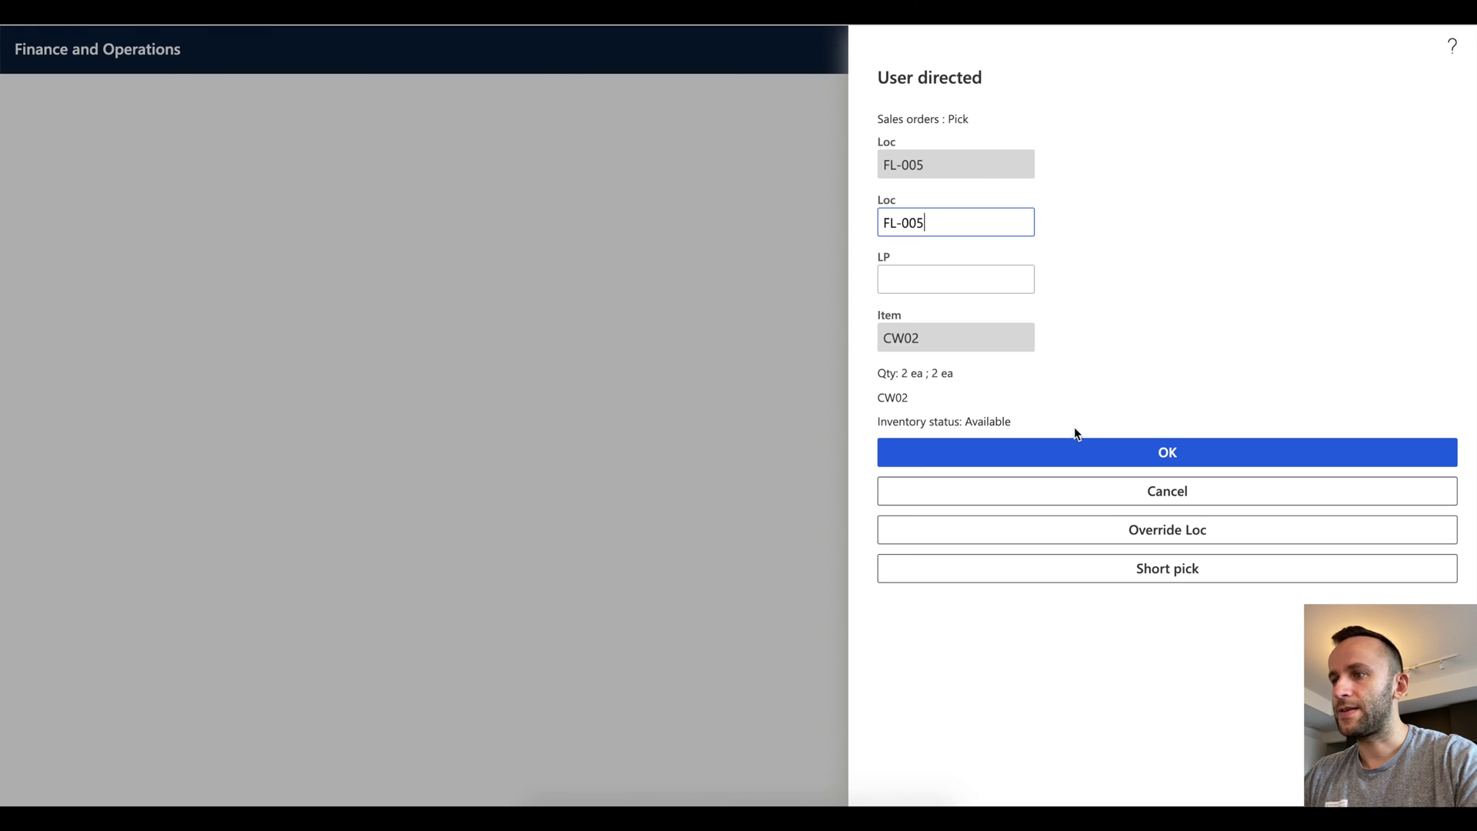
{"action": "left_click", "coordinate": [1085, 457]}
{"action": "left_click", "coordinate": [960, 277]}
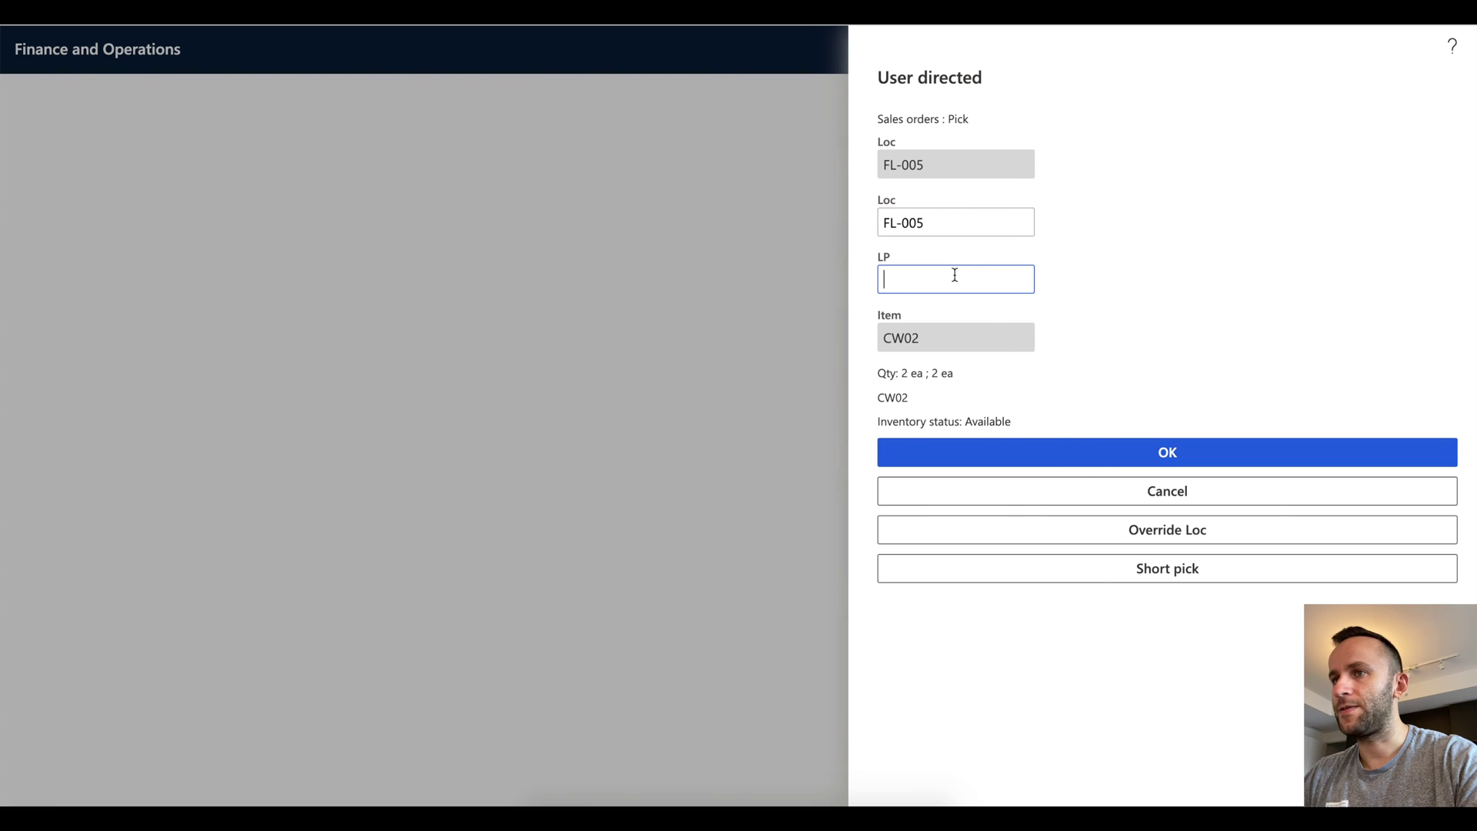
{"action": "key", "text": "alt+Tab"}
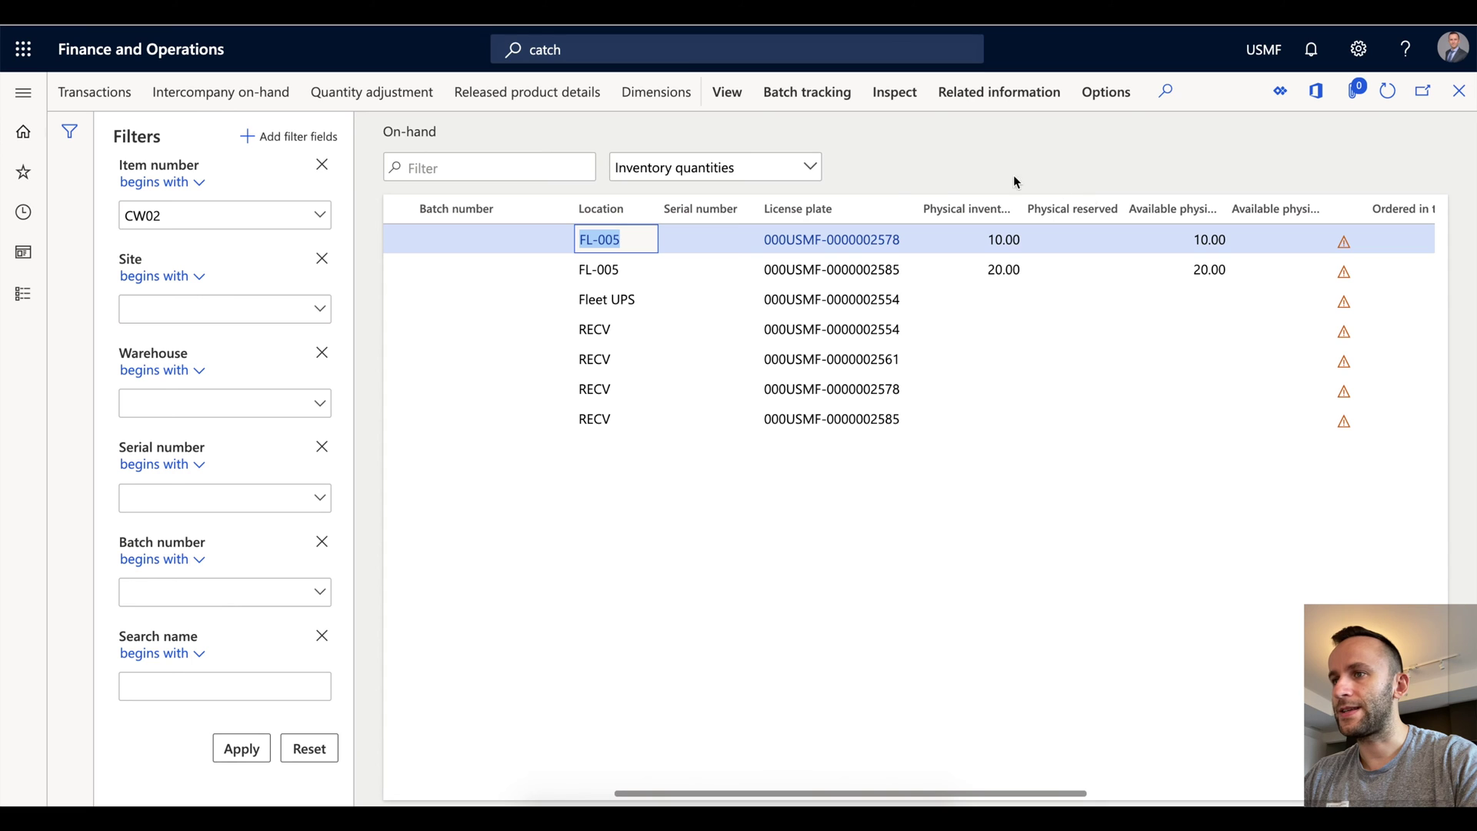
{"action": "left_click", "coordinate": [894, 240]}
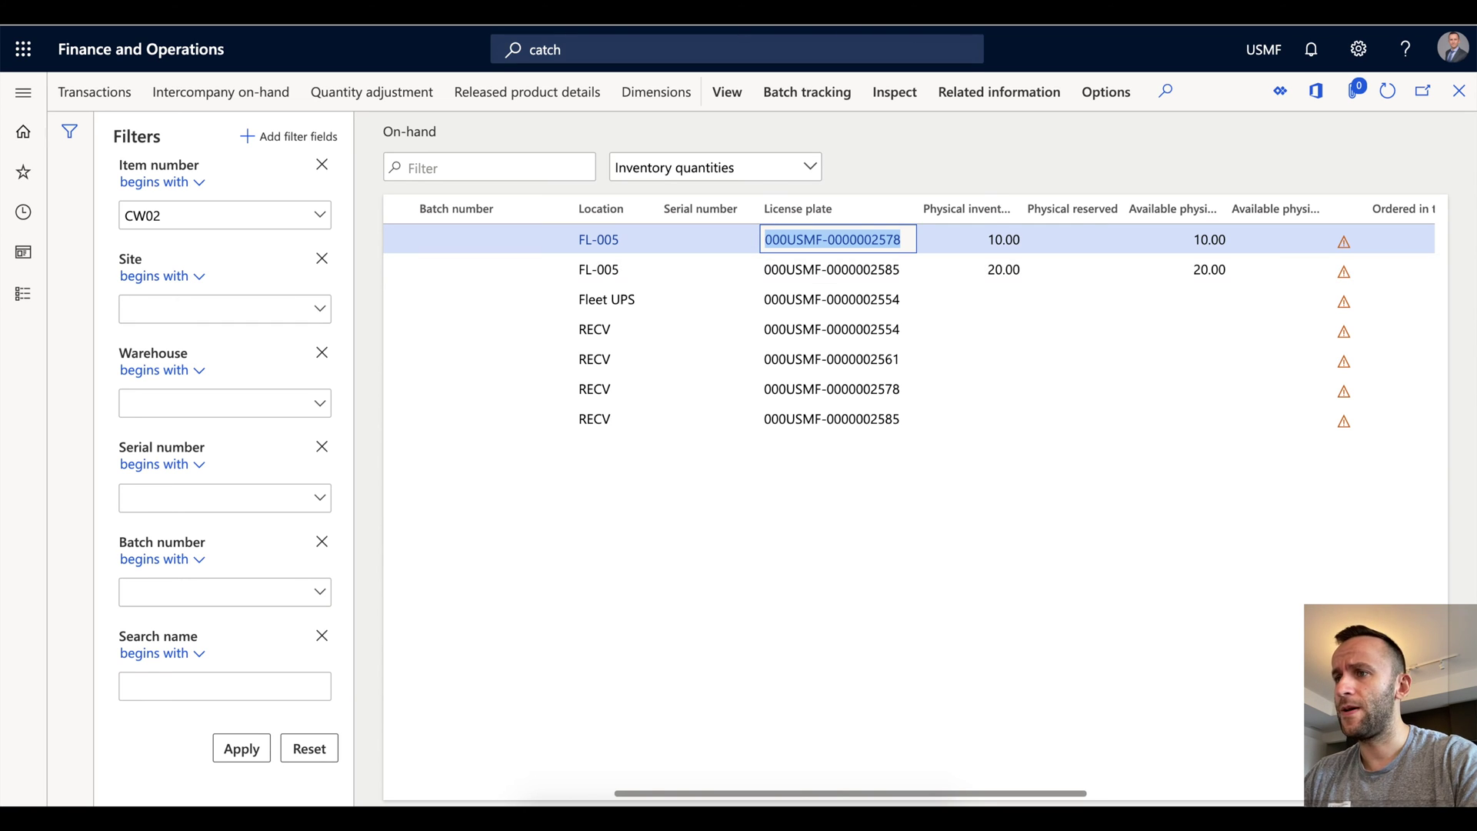
{"action": "key", "text": "alt+Tab"}
{"action": "left_click", "coordinate": [1098, 454]}
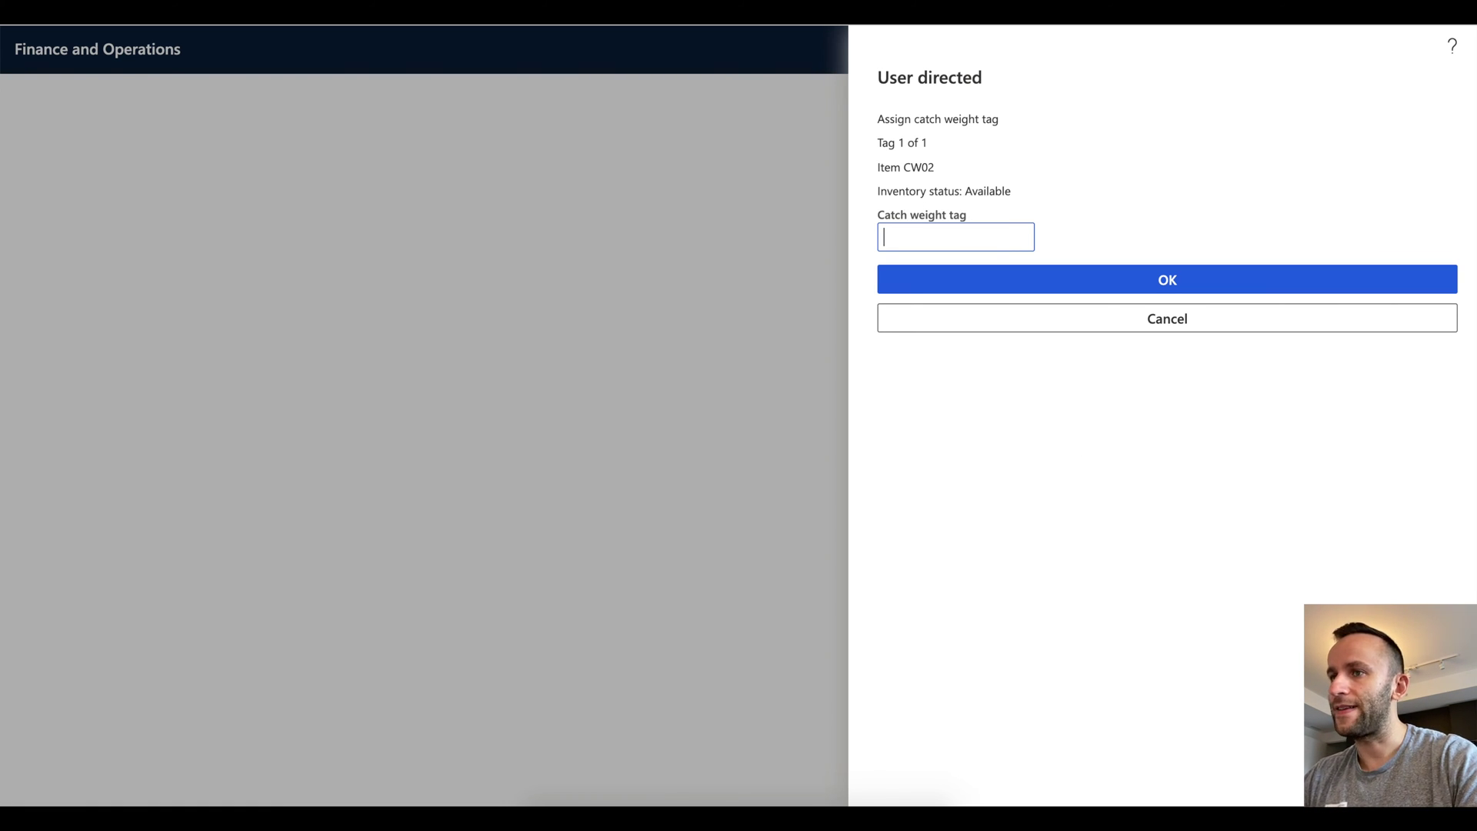
{"action": "key", "text": "alt+Tab"}
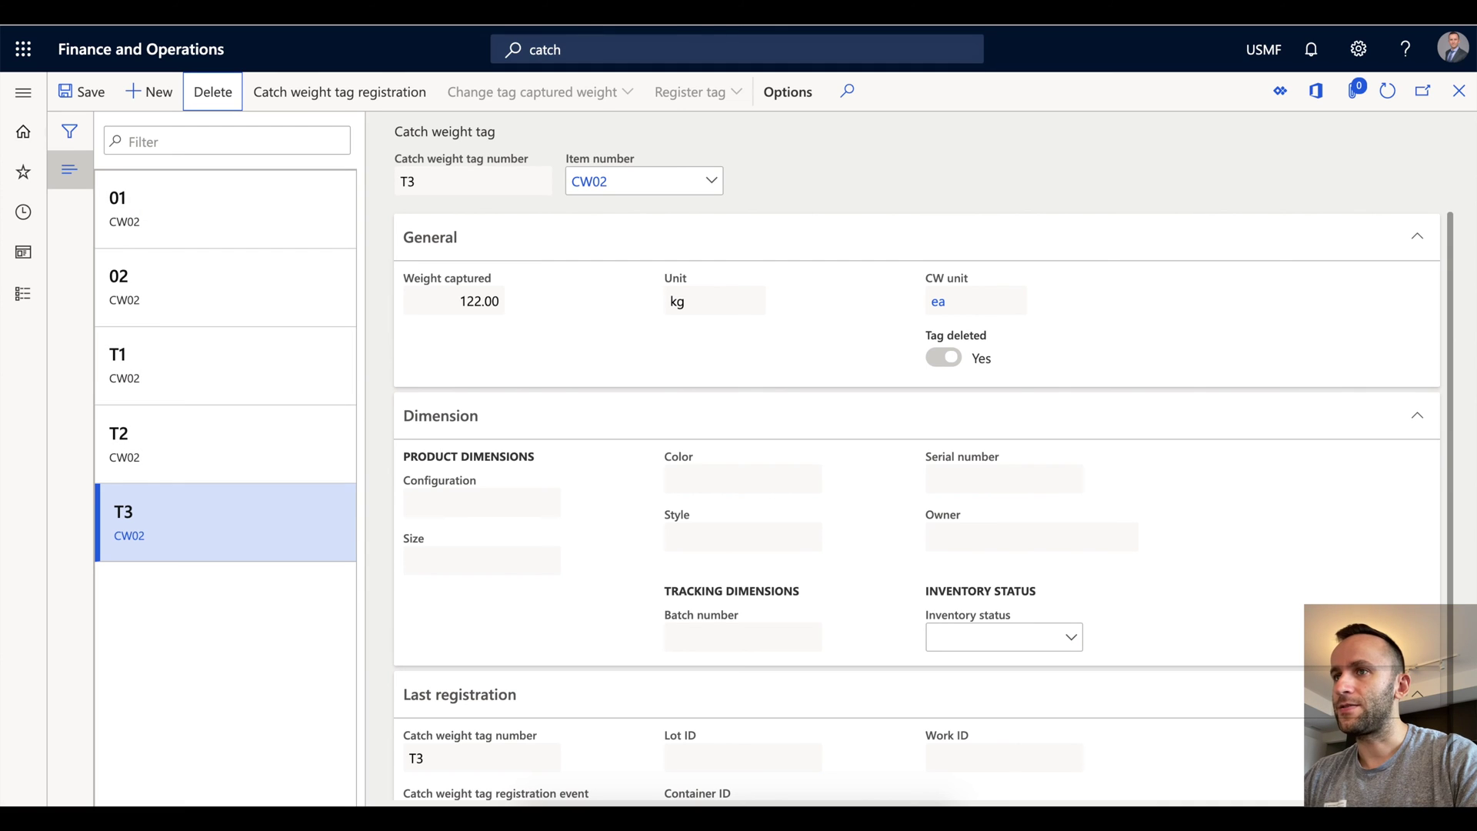
{"action": "key", "text": "alt+Tab"}
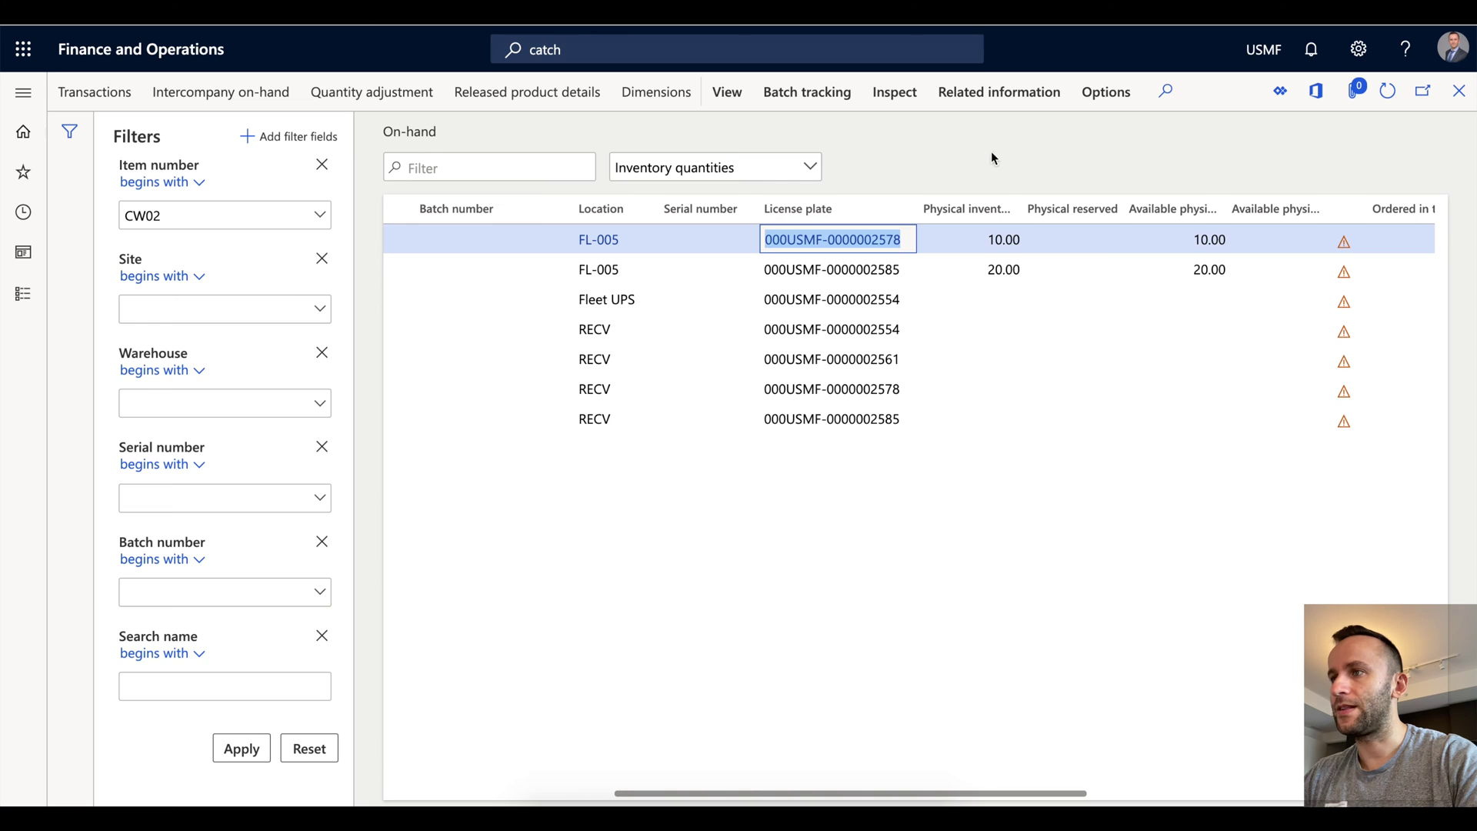
{"action": "key", "text": "alt+Tab"}
Assign catch weight tag R1 to the first piece.
{"action": "type", "text": "R1`"}
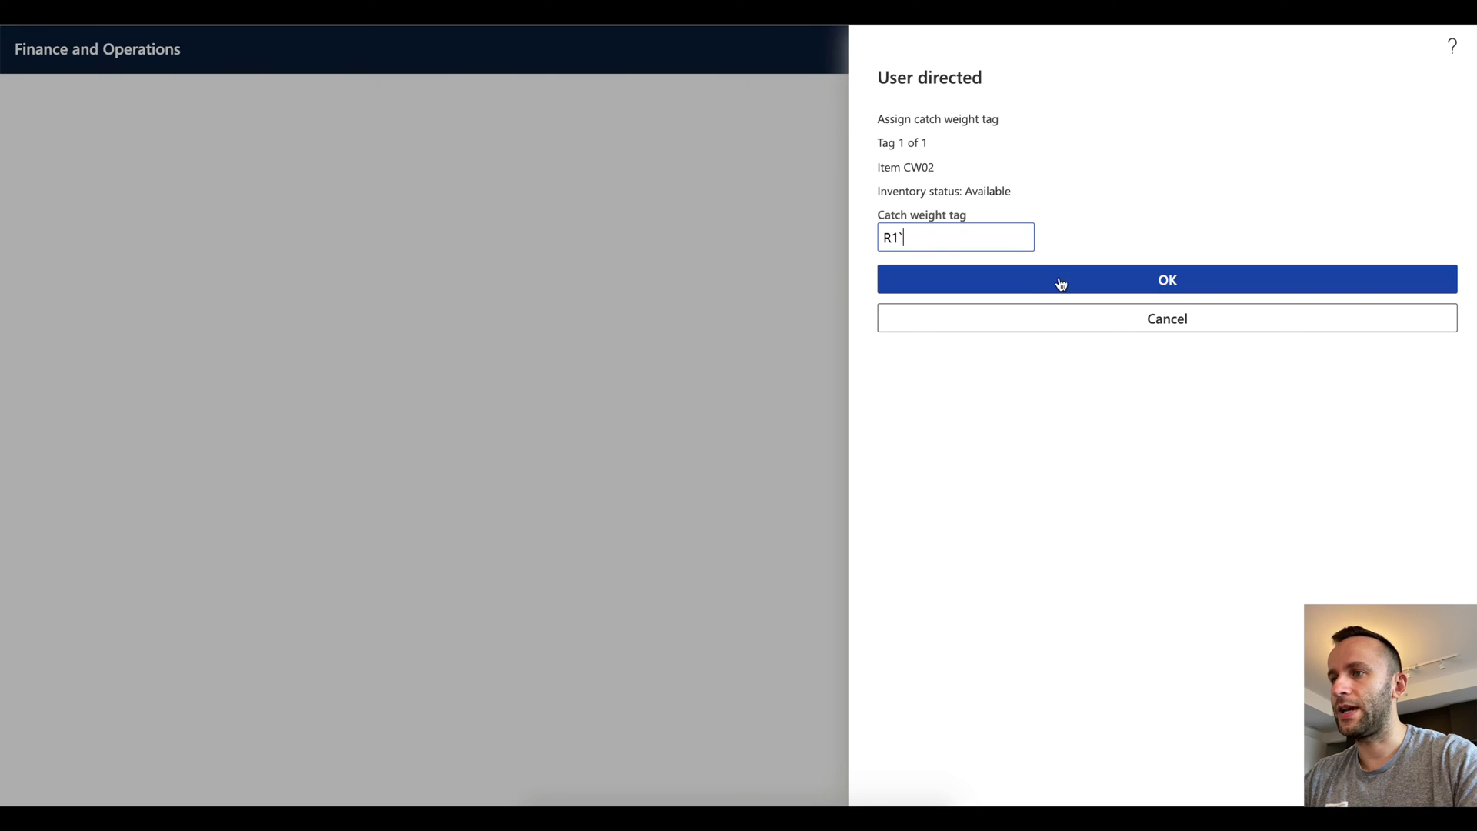
{"action": "key", "text": "BackSpace"}
{"action": "key", "text": "BackSpace"}
{"action": "key", "text": "BackSpace"}
{"action": "type", "text": "R1"}
{"action": "left_click", "coordinate": [1050, 288]}
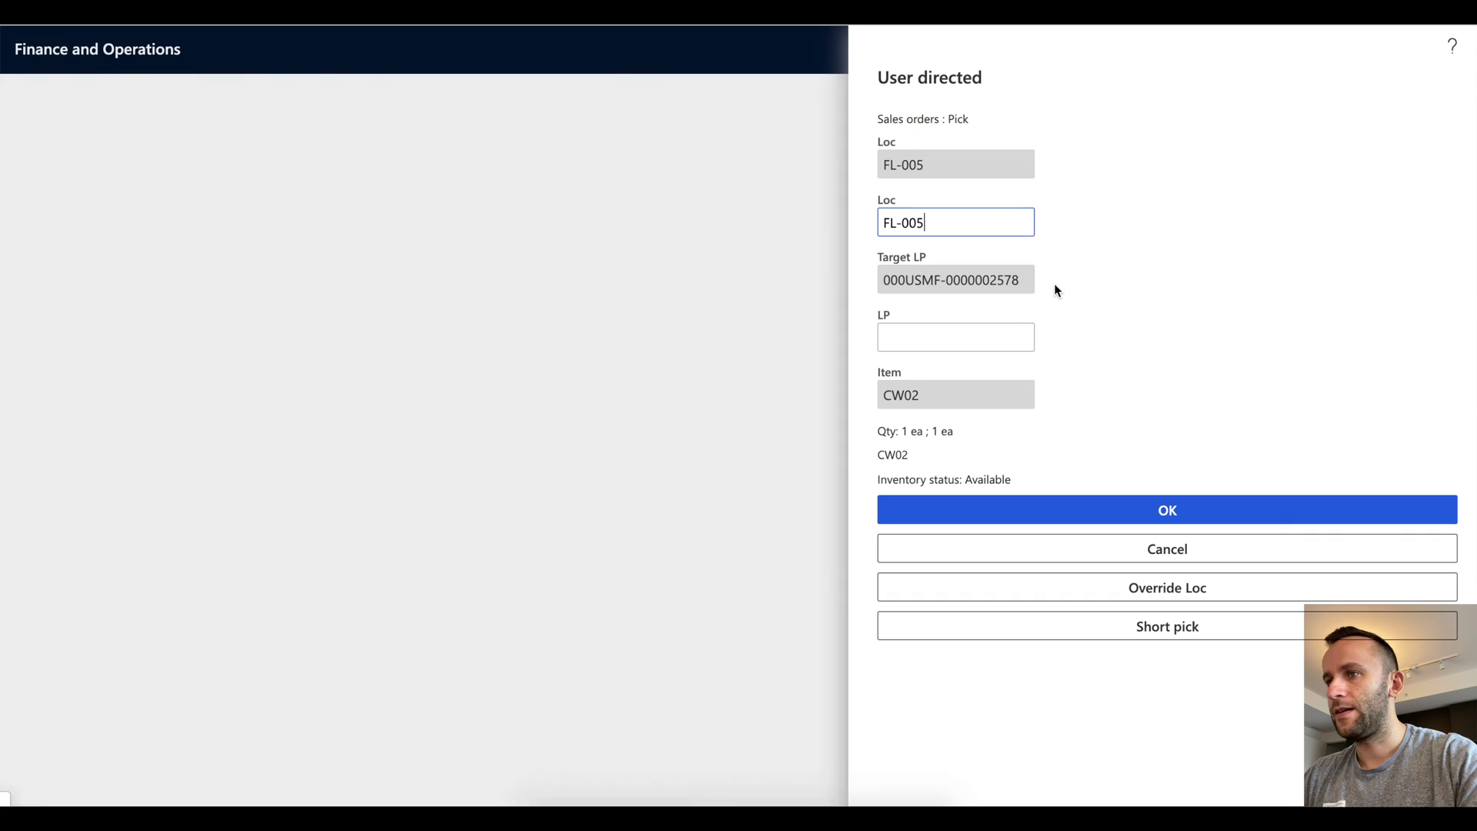
{"action": "left_click", "coordinate": [949, 344]}
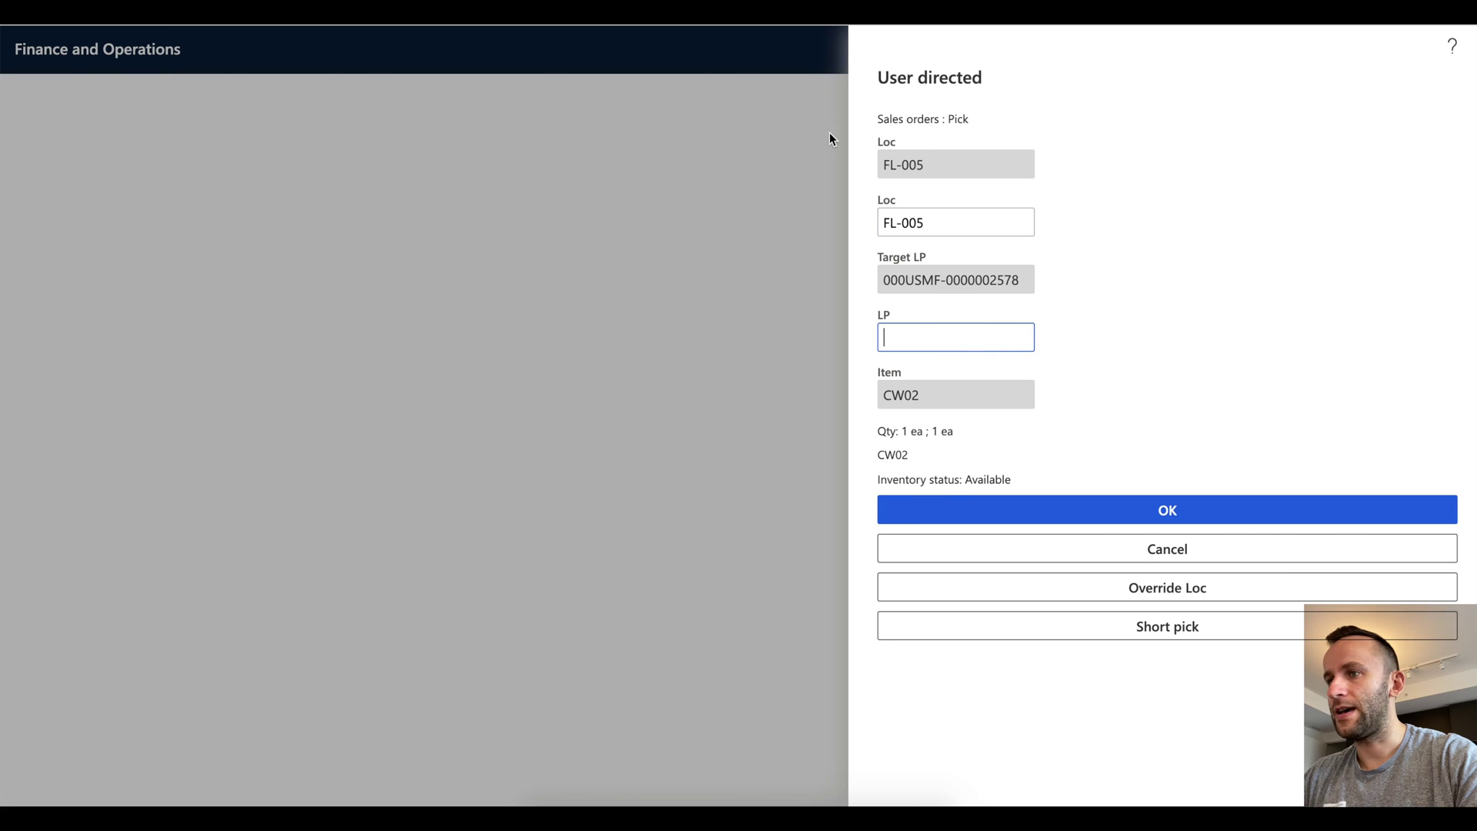
{"action": "key", "text": "alt+Tab"}
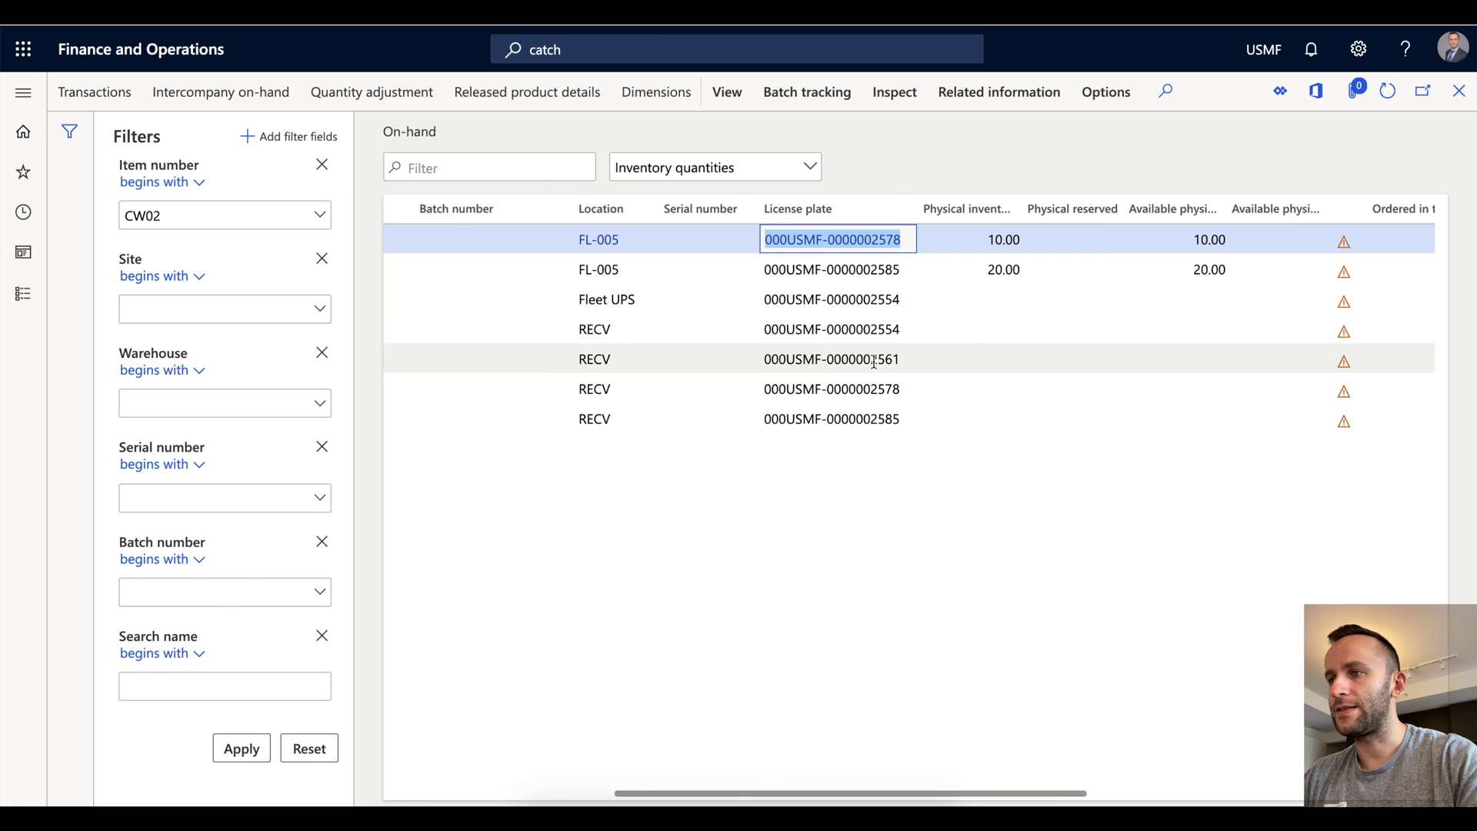
{"action": "left_click", "coordinate": [759, 269]}
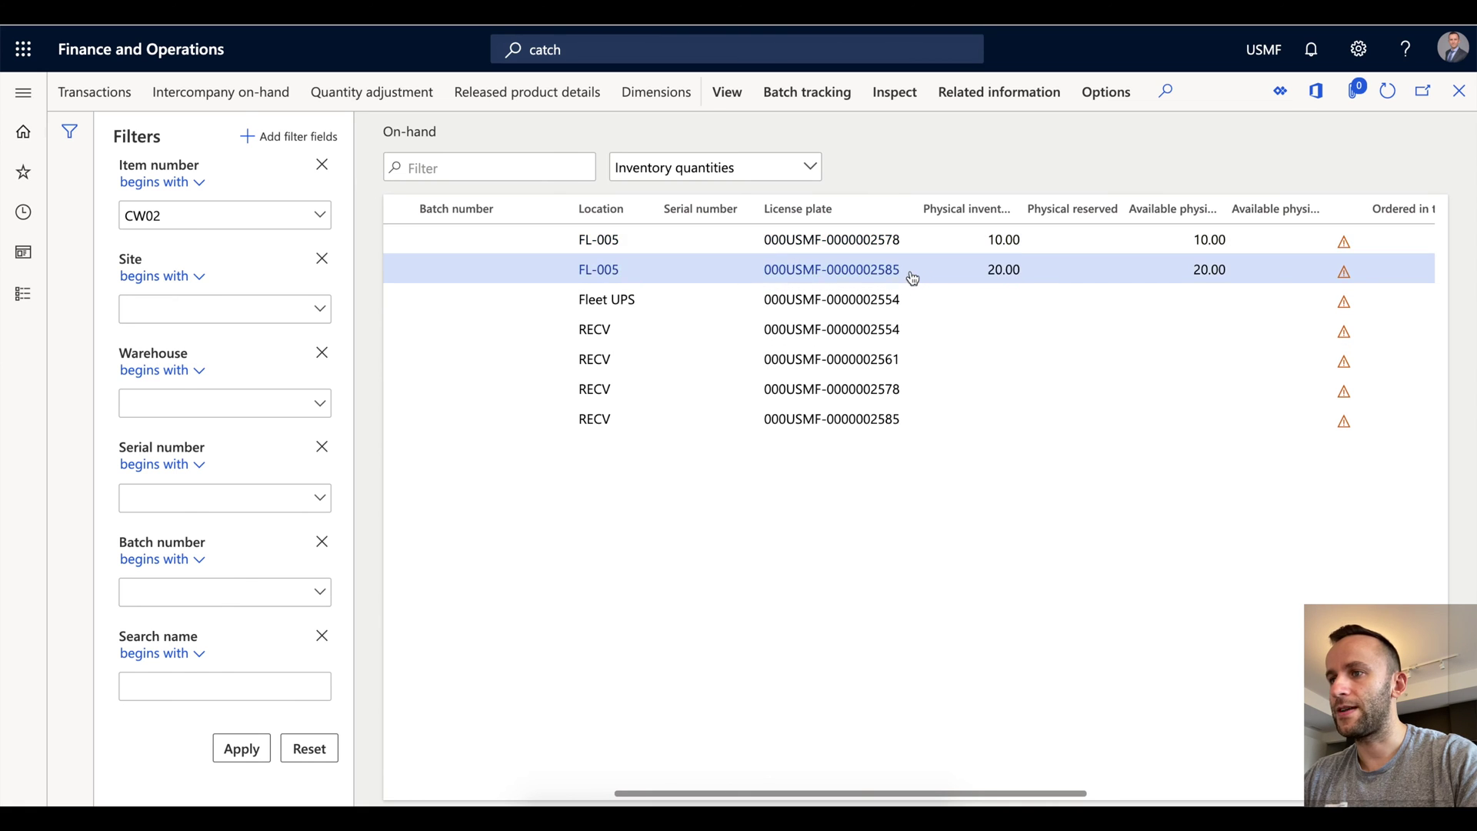
{"action": "left_click", "coordinate": [785, 270]}
{"action": "key", "text": "ctrl+c"}
{"action": "key", "text": "alt+Tab"}
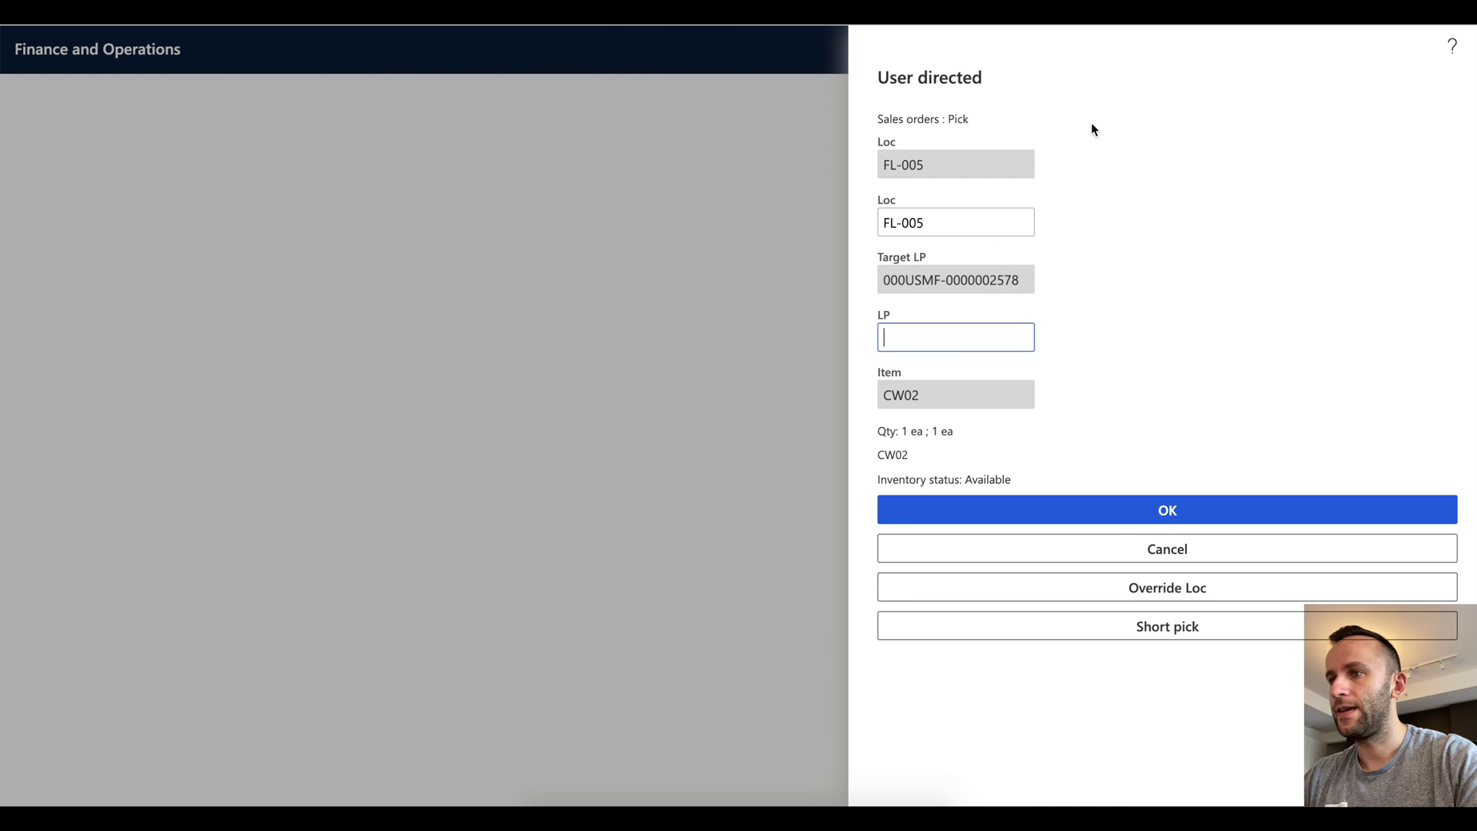
{"action": "key", "text": "ctrl+v"}
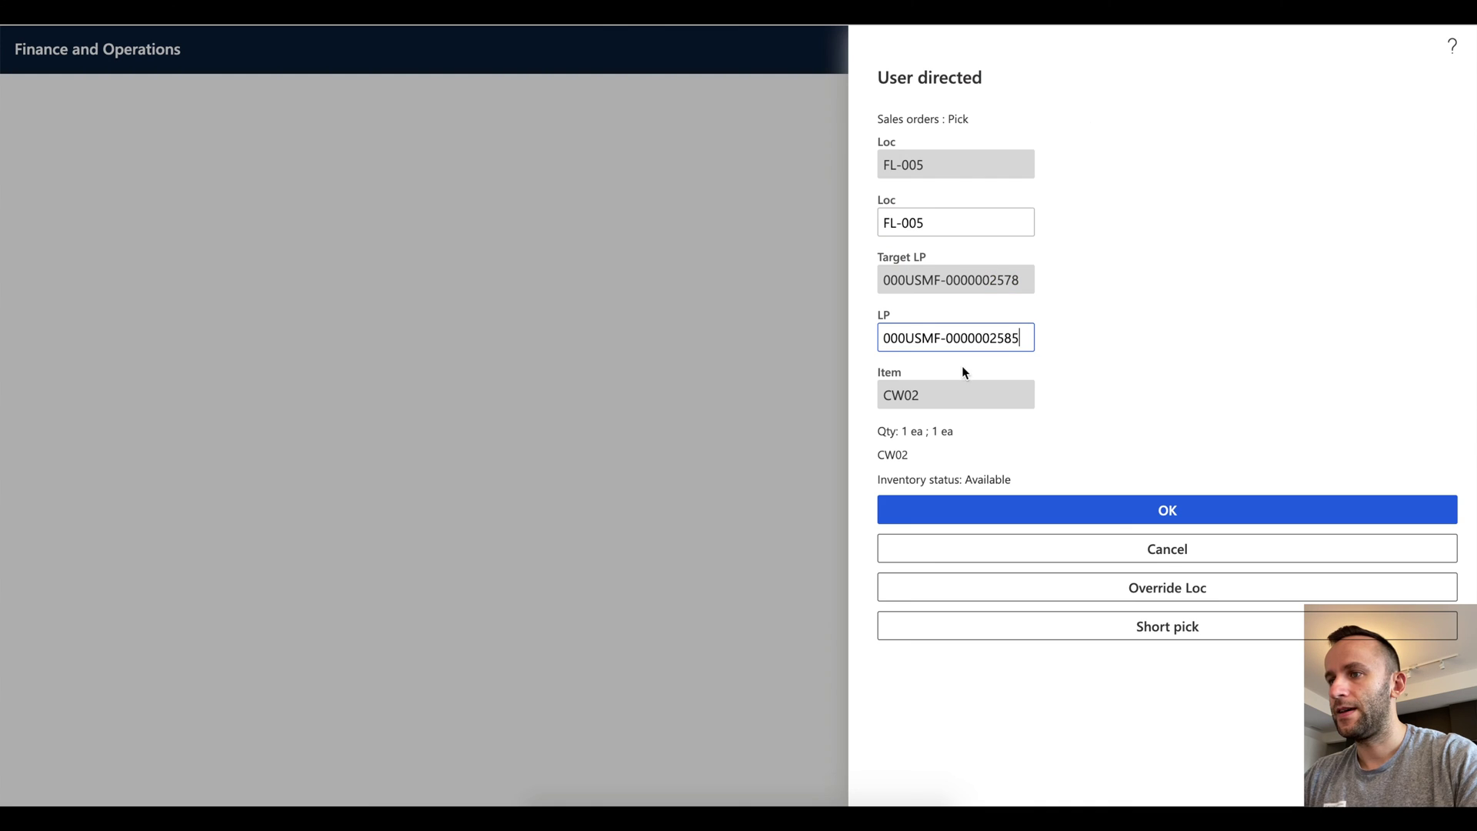
{"action": "left_click", "coordinate": [1128, 510]}
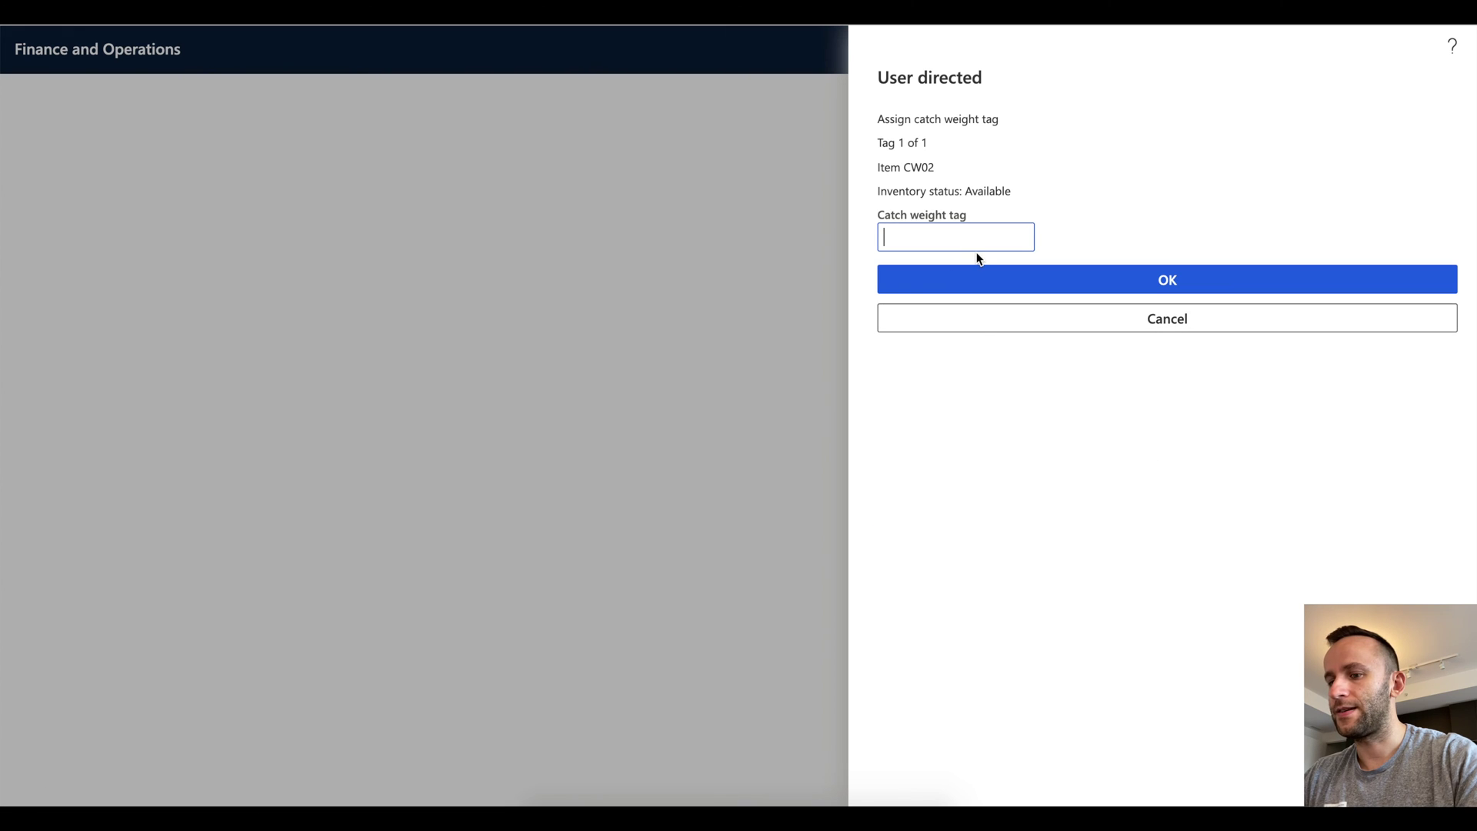
Enter catch weight tags T1 and T2 for the picked pieces.
{"action": "type", "text": "T1"}
{"action": "key", "text": "Return"}
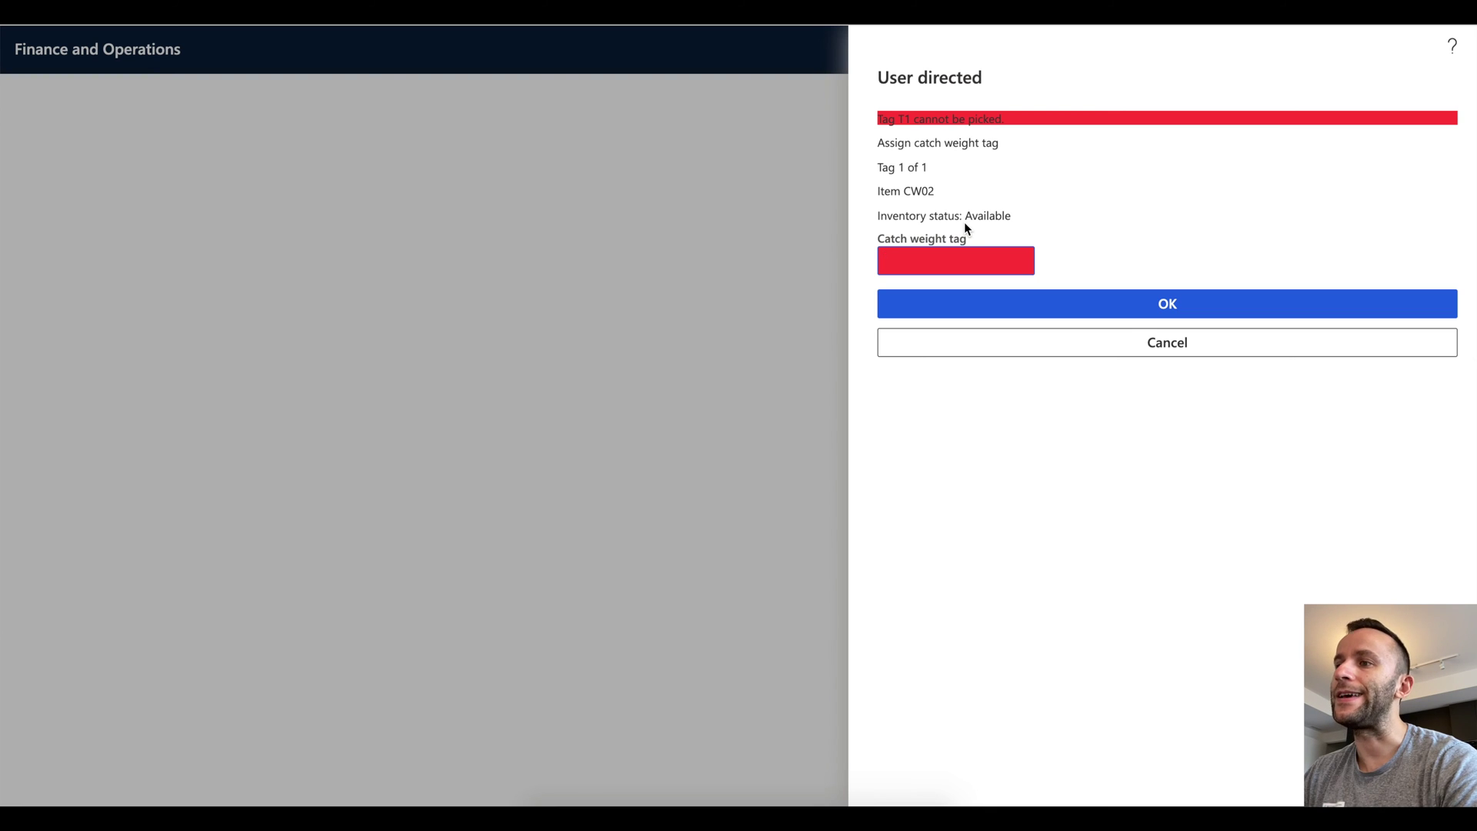
{"action": "type", "text": "T2"}
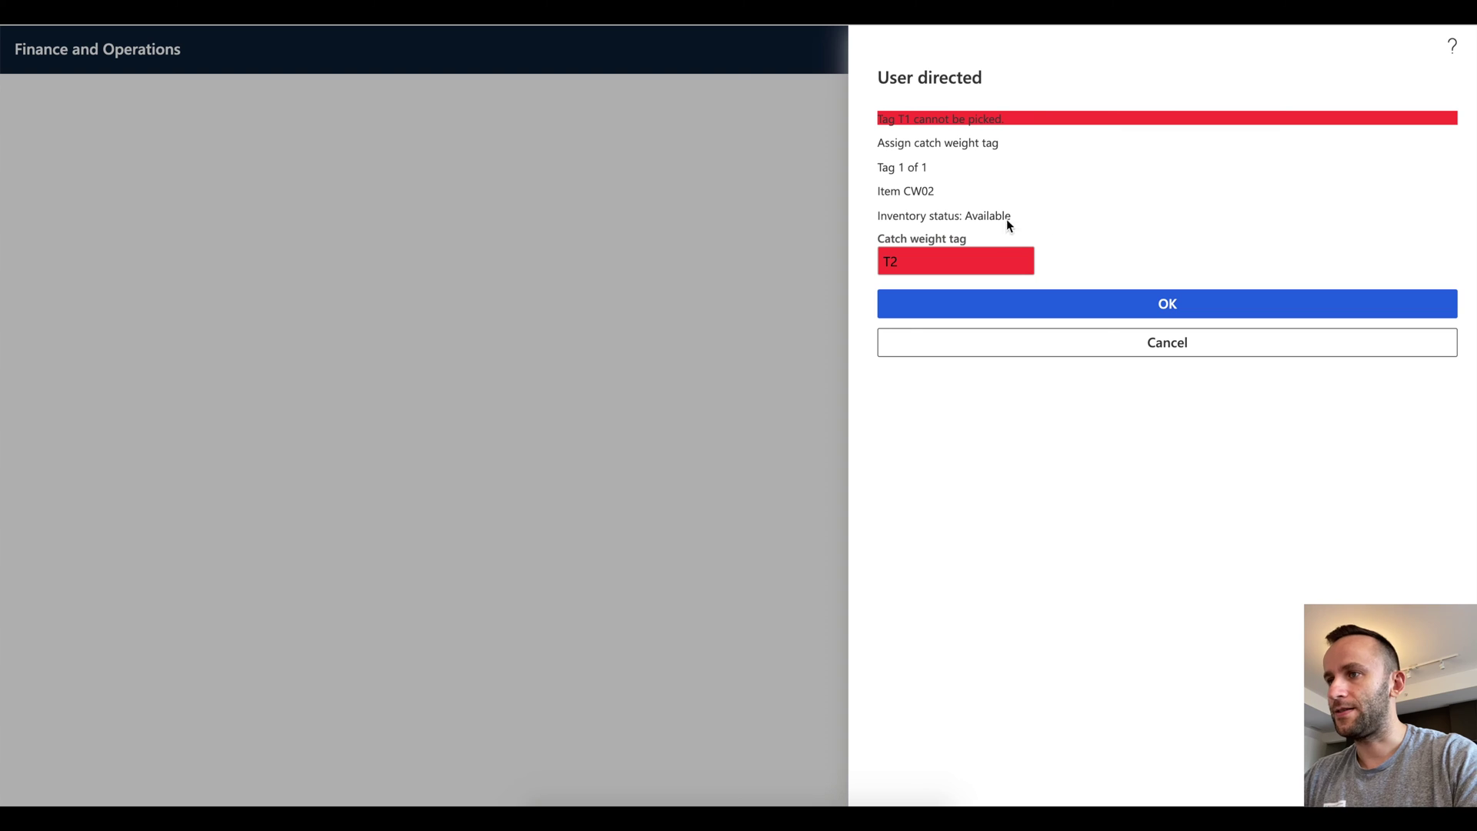
{"action": "key", "text": "Return"}
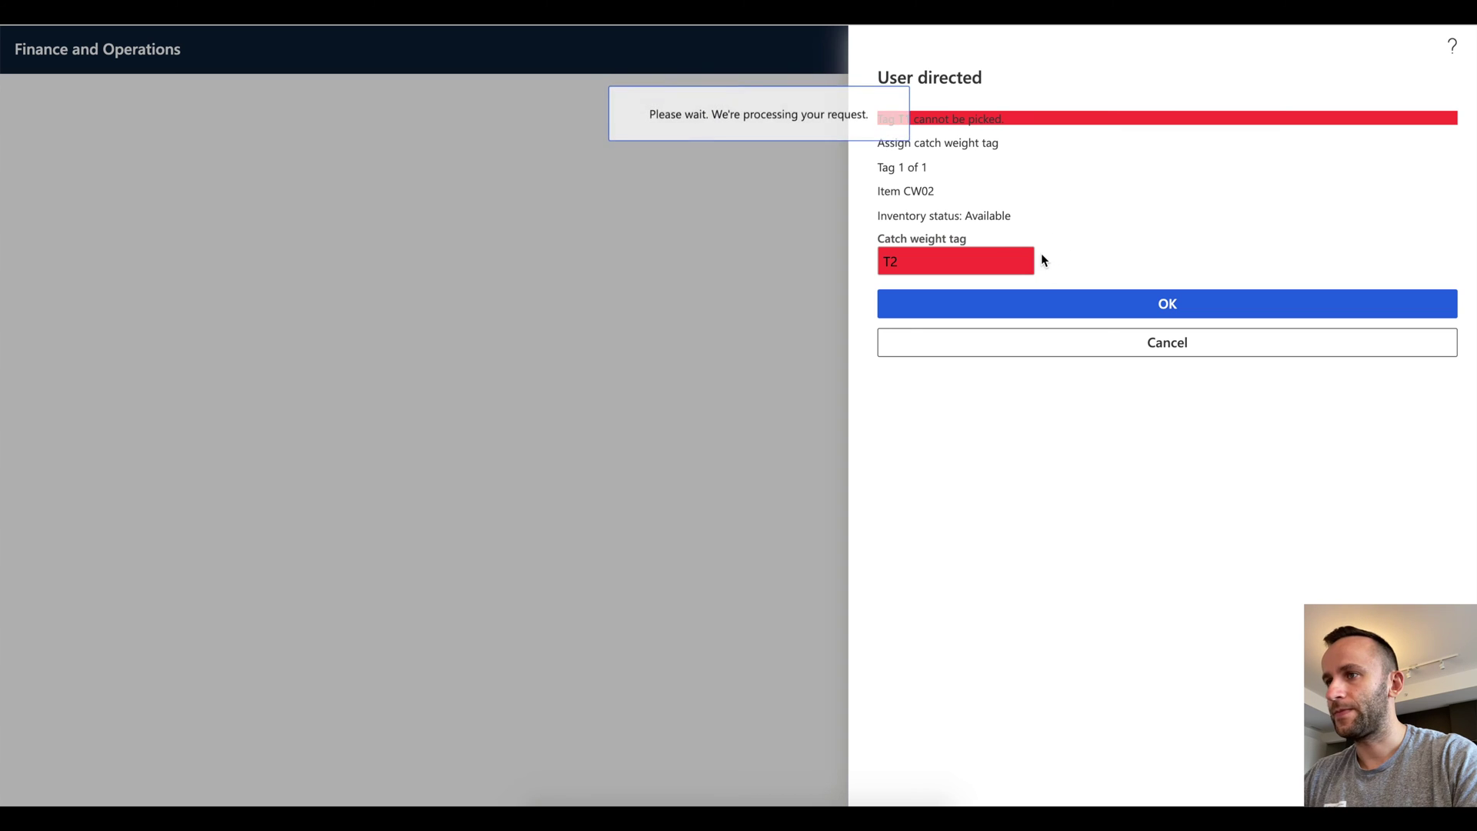
Put the picked goods to location STAGE and return to the Outbound menu.
{"action": "type", "text": "stage"}
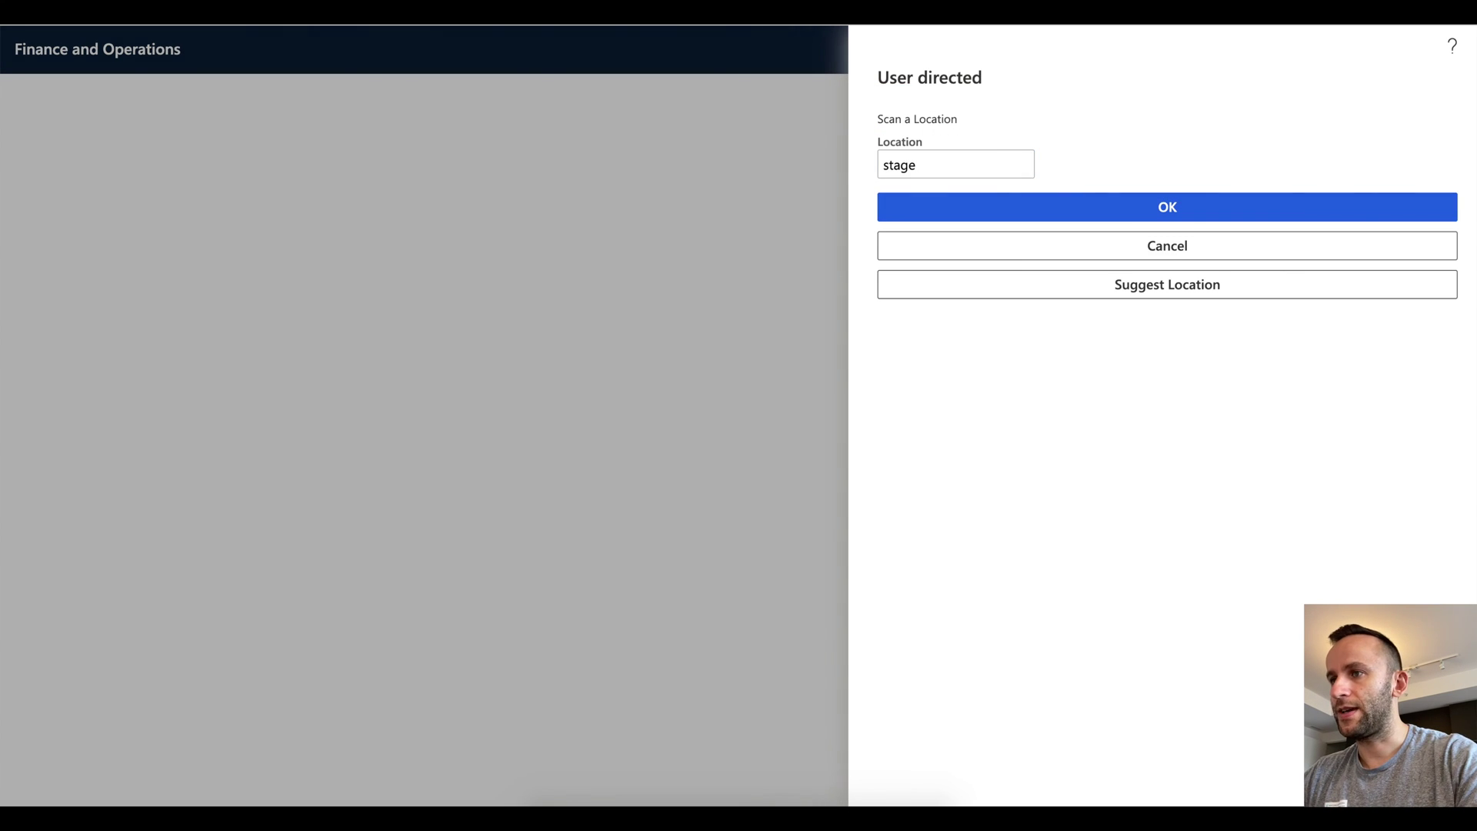
{"action": "key", "text": "Return"}
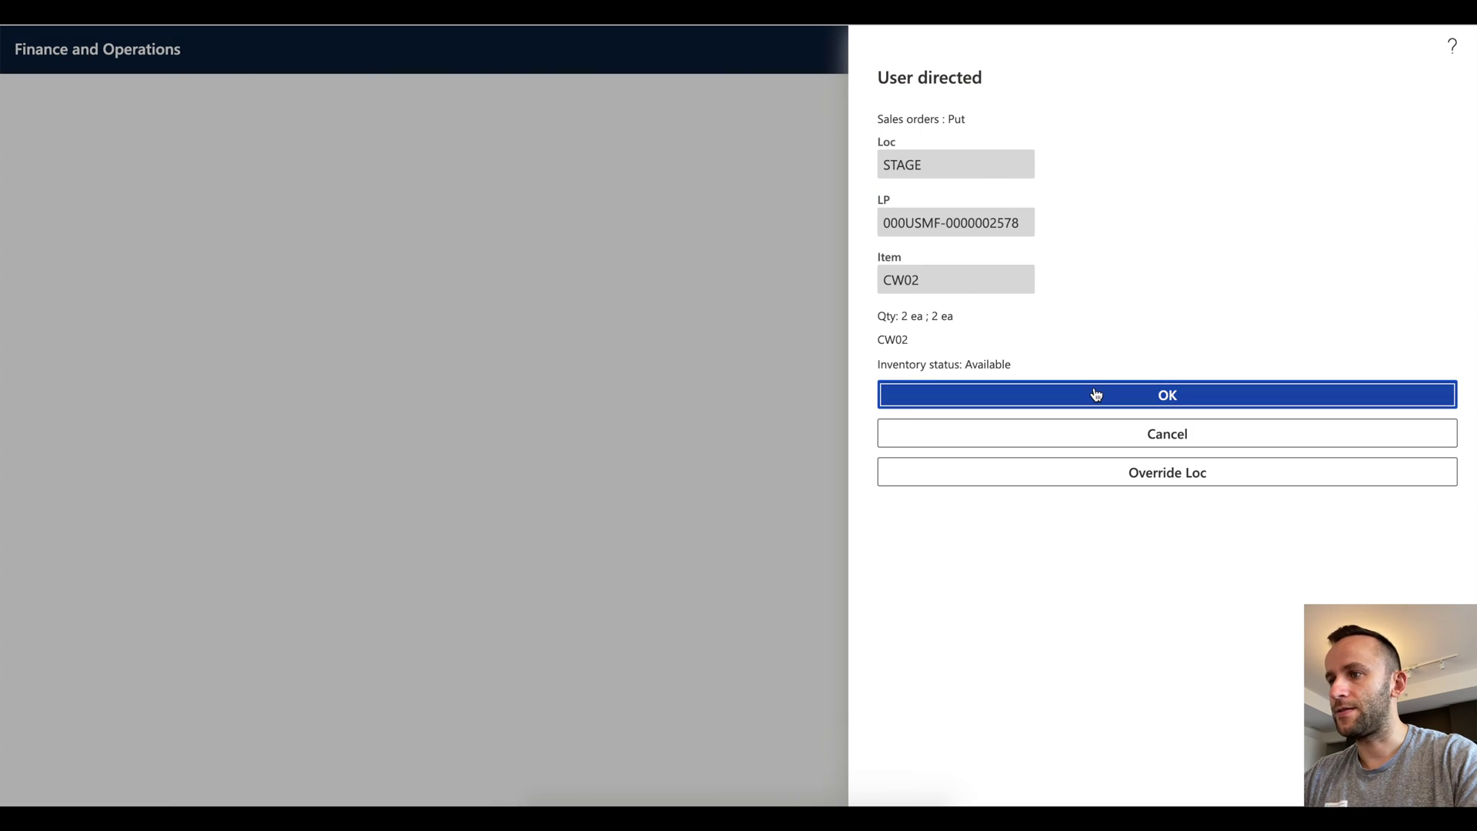
{"action": "left_click", "coordinate": [1123, 397]}
{"action": "left_click", "coordinate": [1114, 273]}
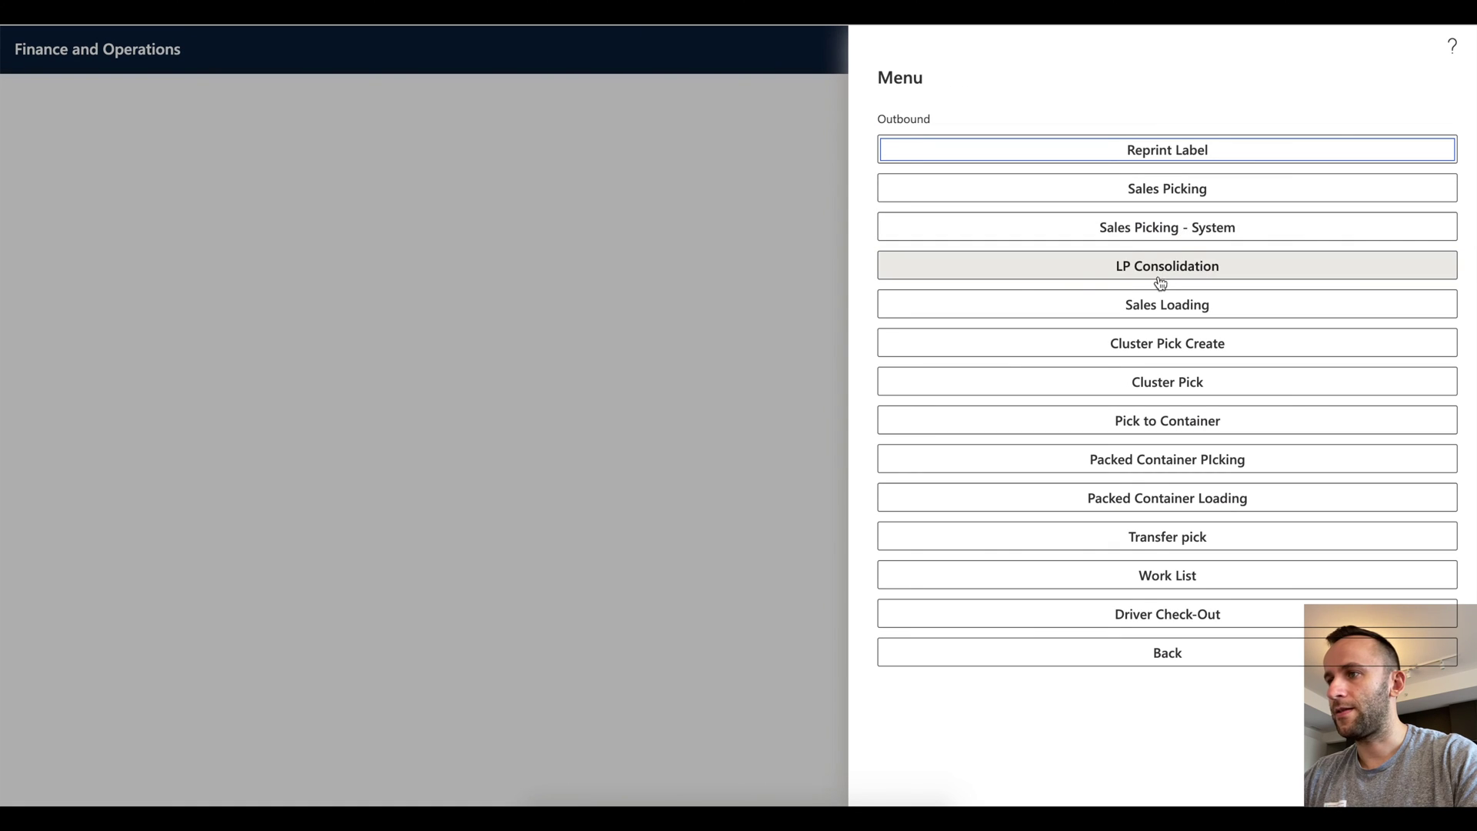
Load USMF-000234 from STAGE to Fleet UPS, refresh until all work lines read Closed.
{"action": "left_click", "coordinate": [1170, 310]}
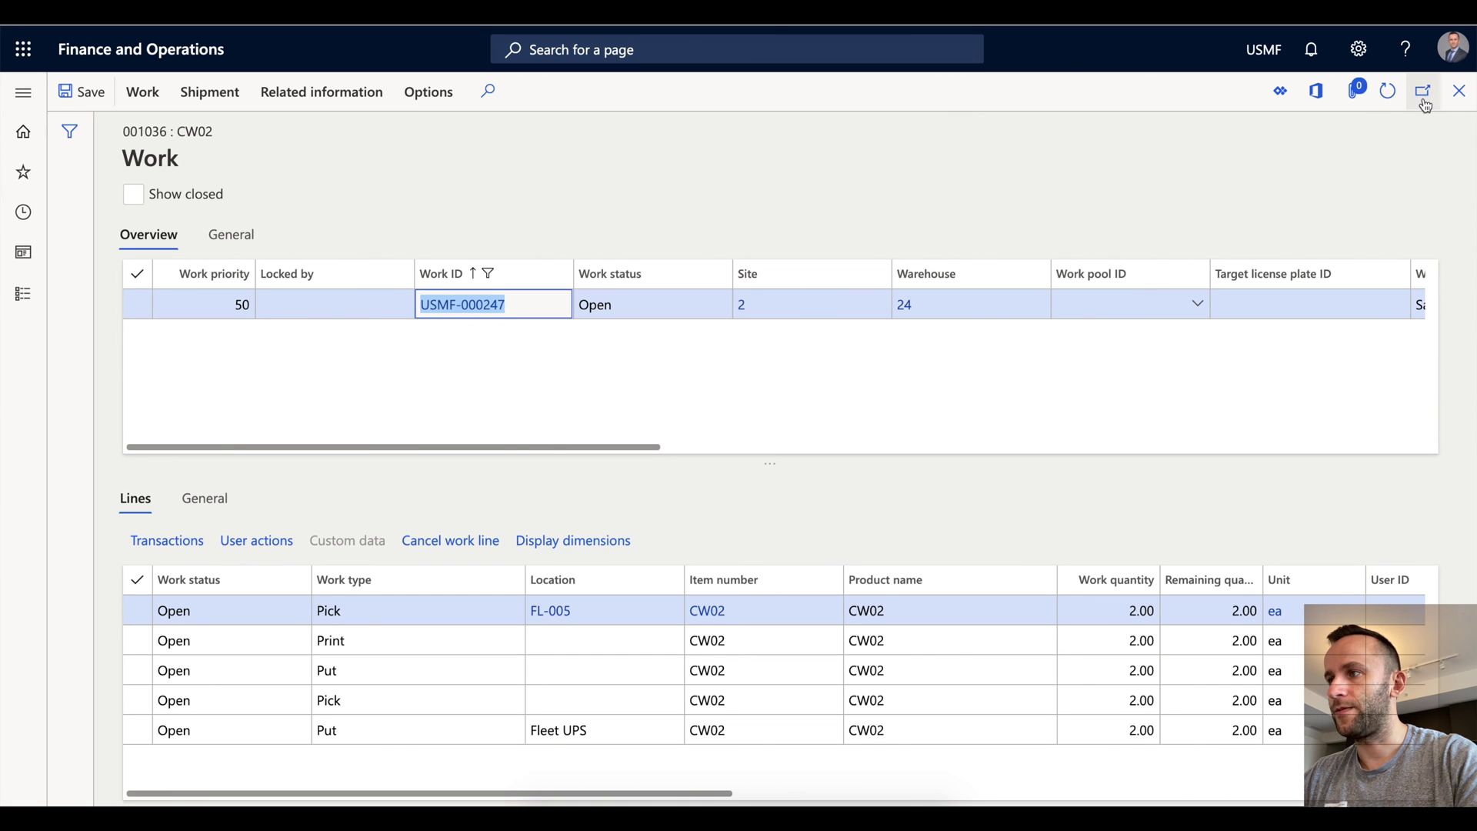
{"action": "left_click", "coordinate": [1388, 90]}
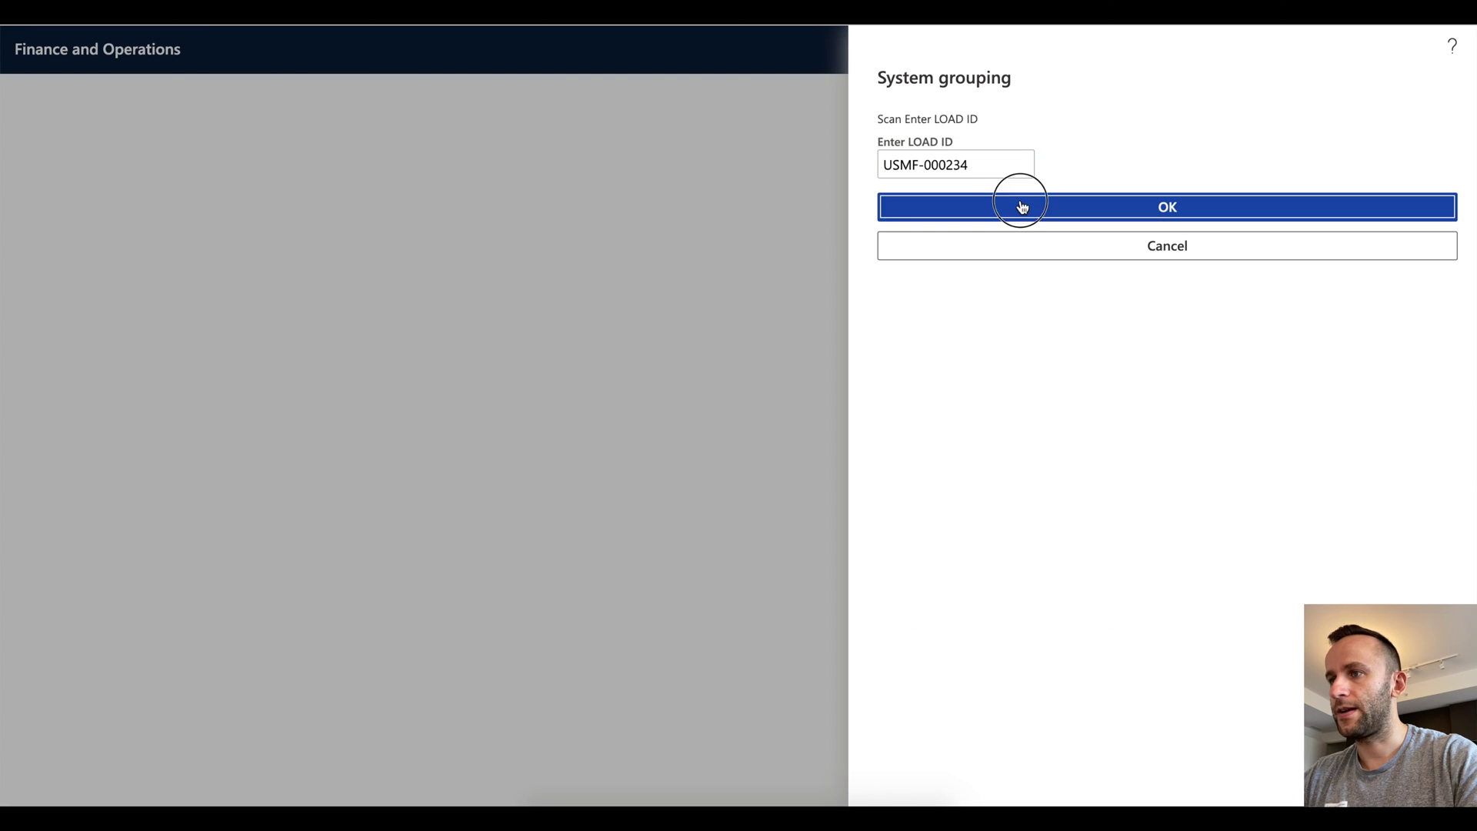
{"action": "left_click", "coordinate": [1021, 206]}
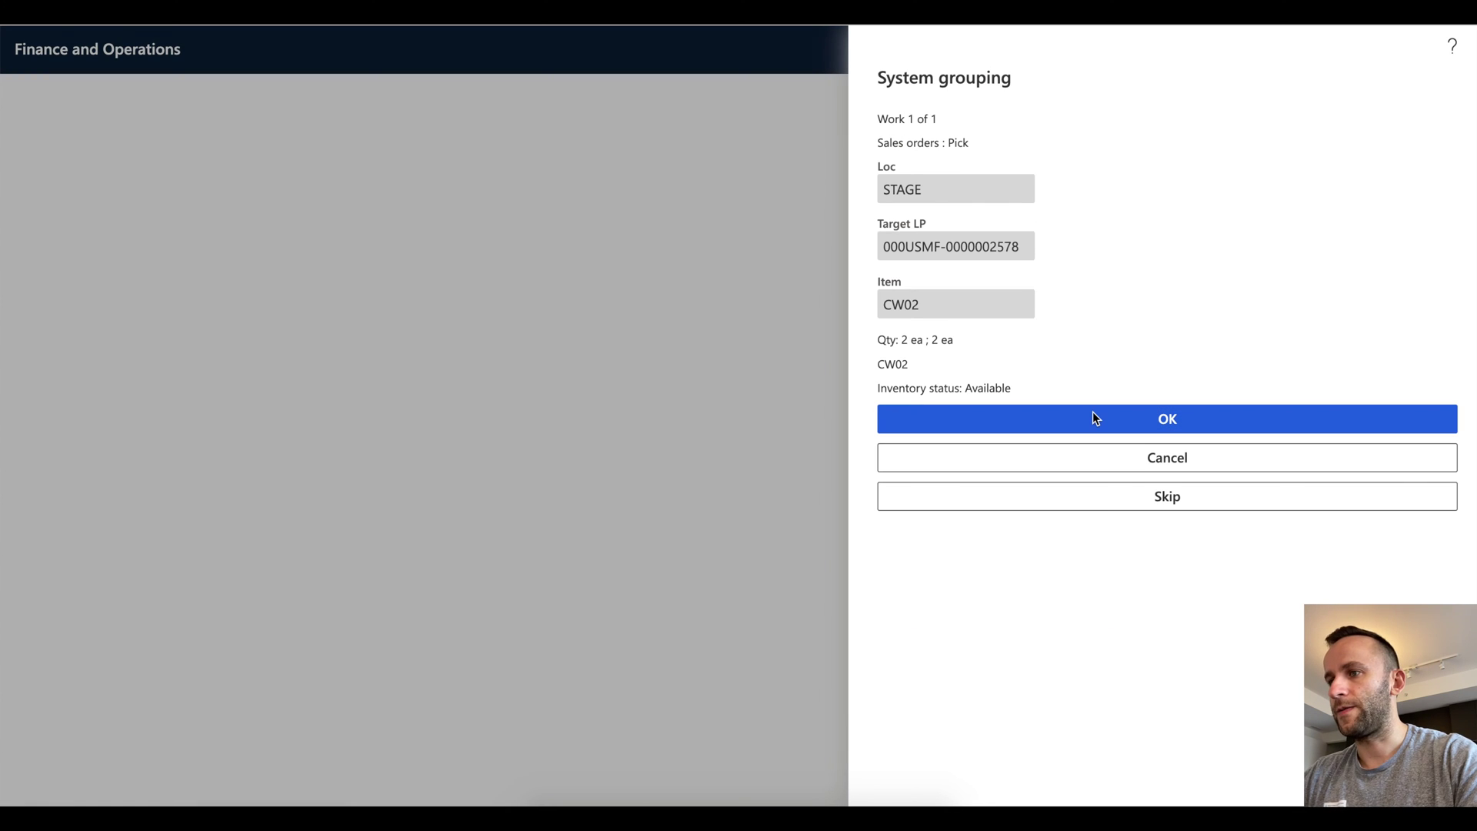
{"action": "key", "text": "Return"}
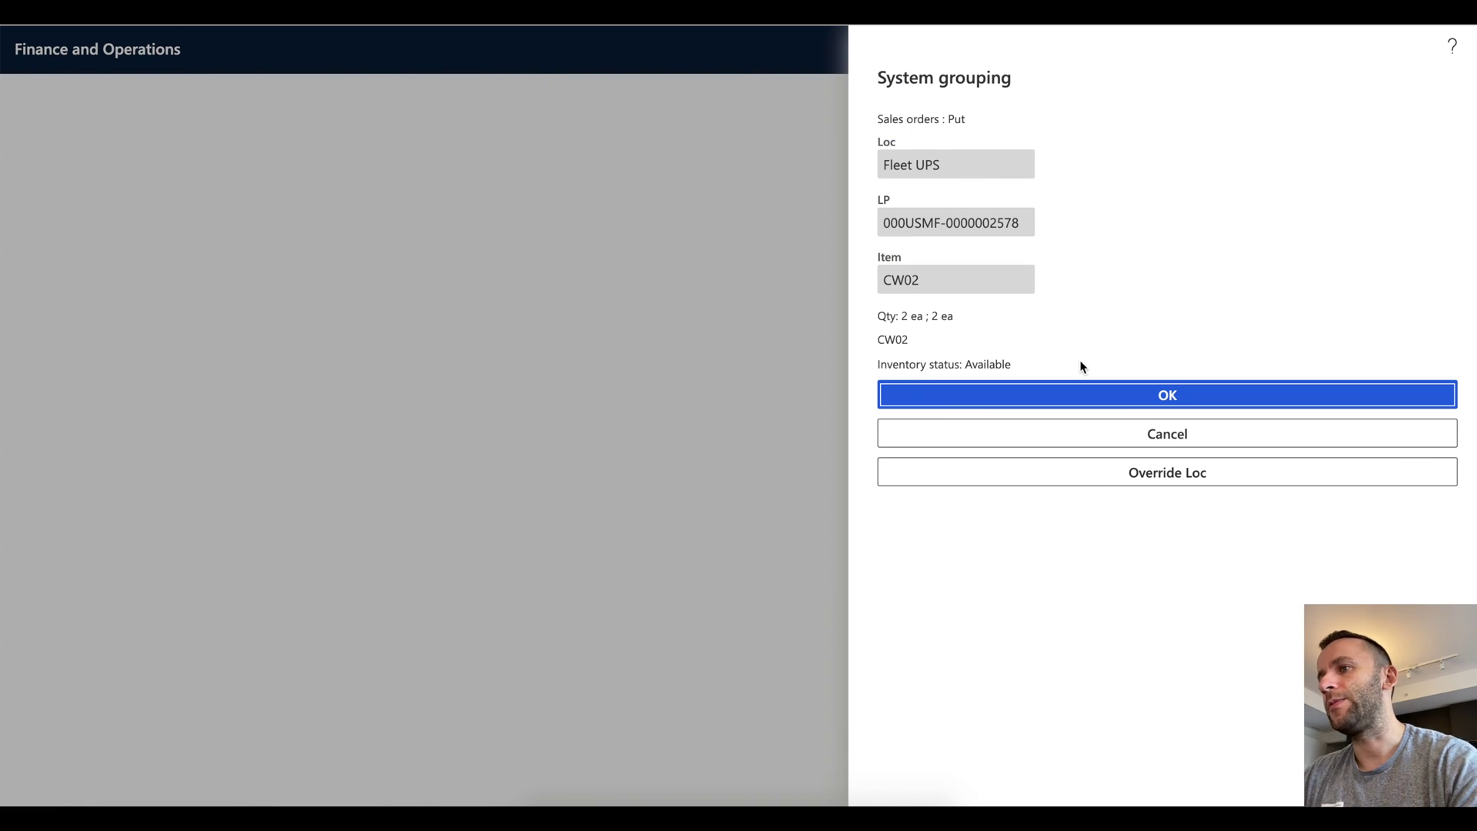
{"action": "left_click", "coordinate": [1106, 395]}
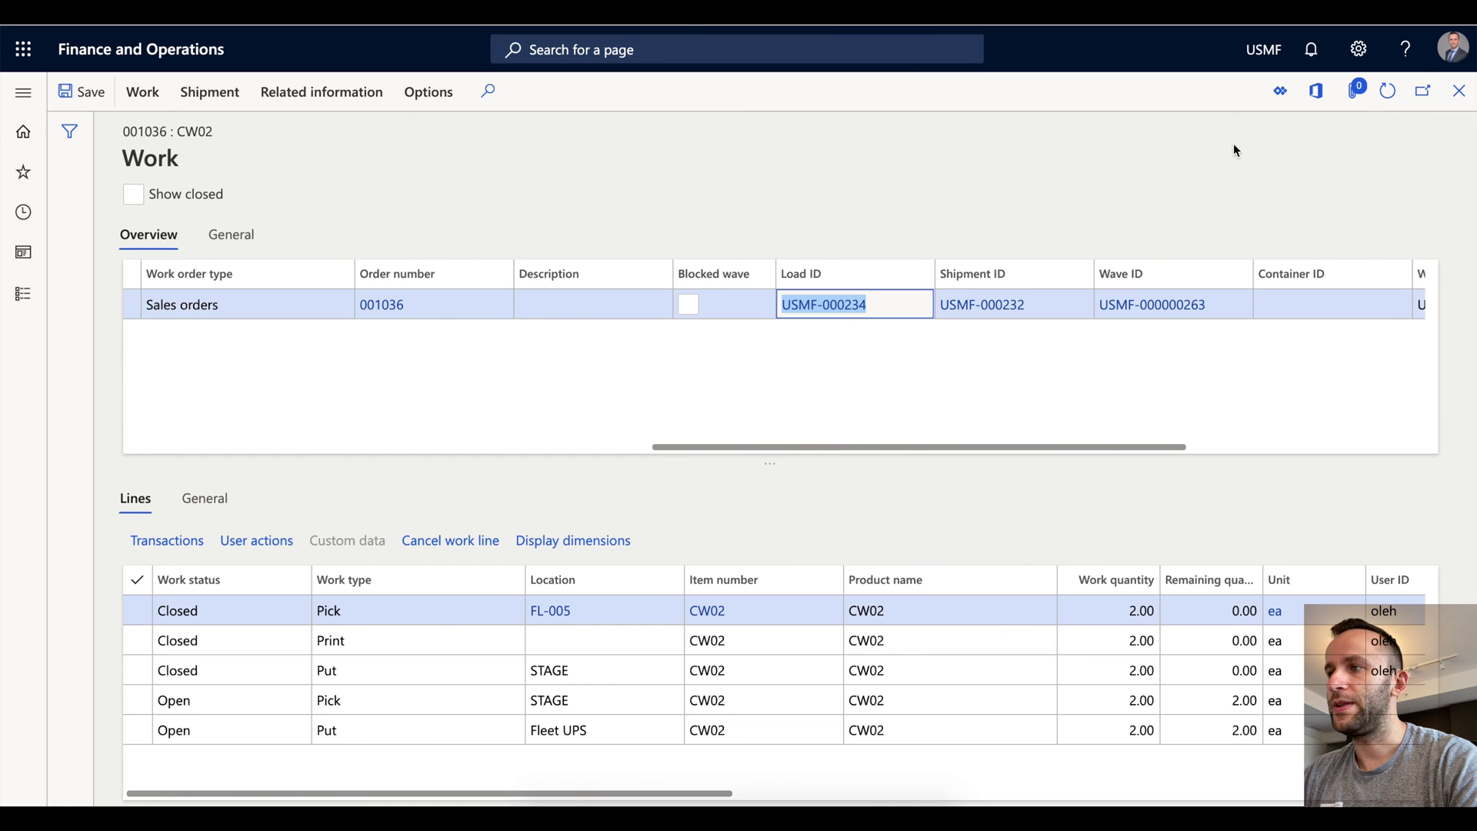
{"action": "left_click", "coordinate": [1388, 91]}
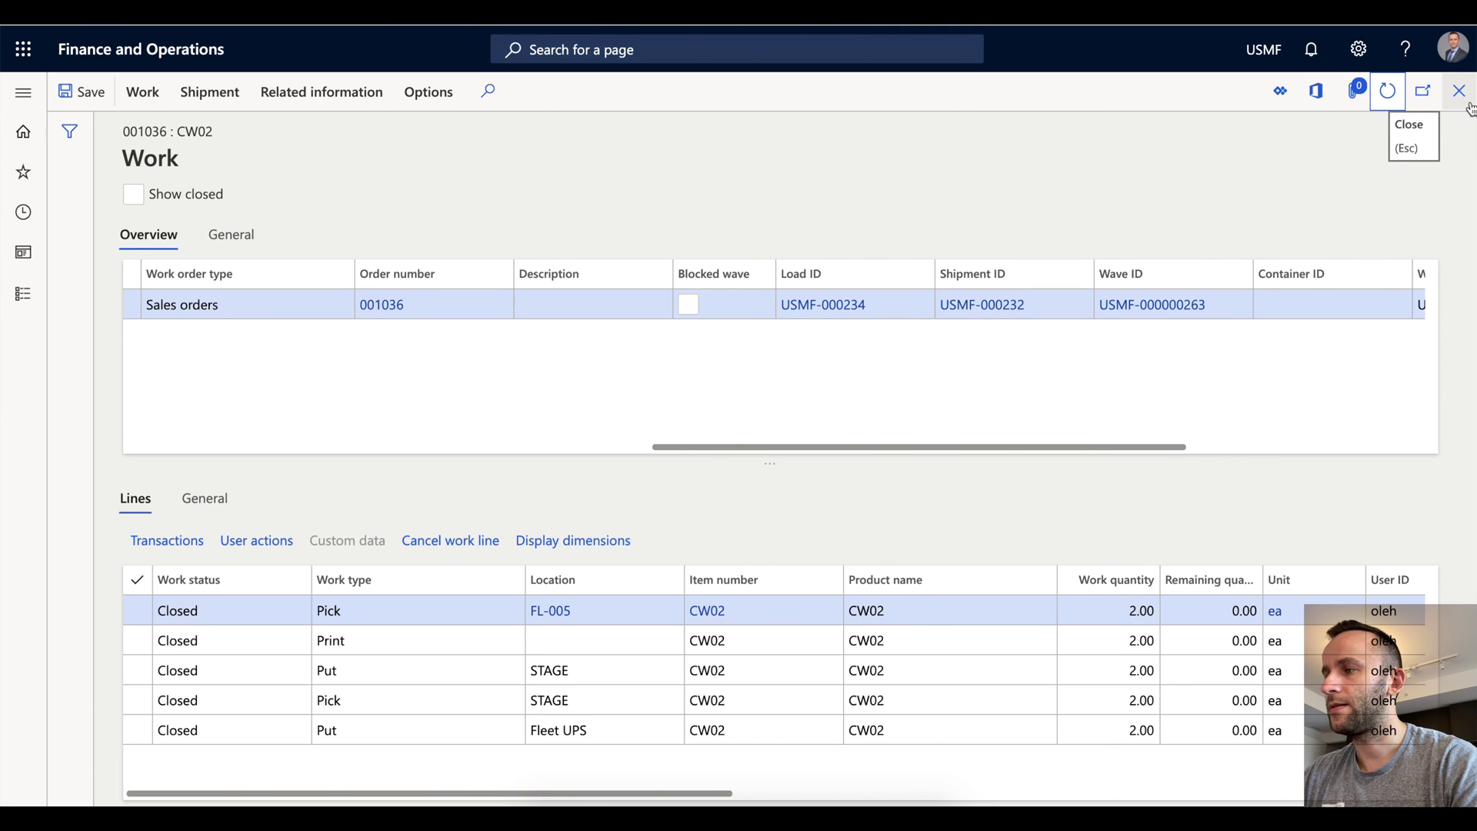
{"action": "left_click", "coordinate": [1466, 102]}
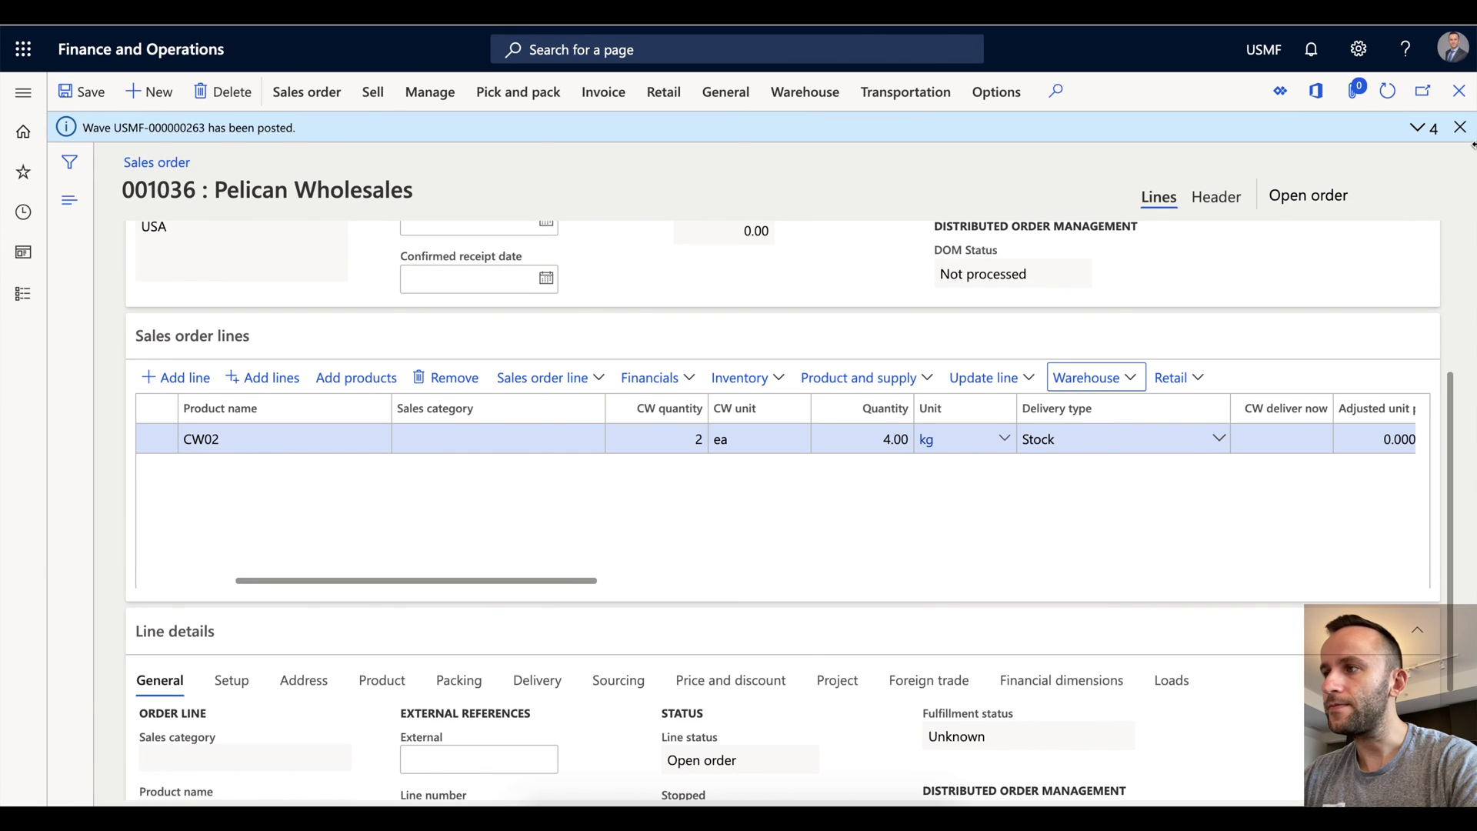
Dismiss the wave-posted notice, check the CW02 line quantities, and review tags T2 and T1.
{"action": "left_click", "coordinate": [1460, 126]}
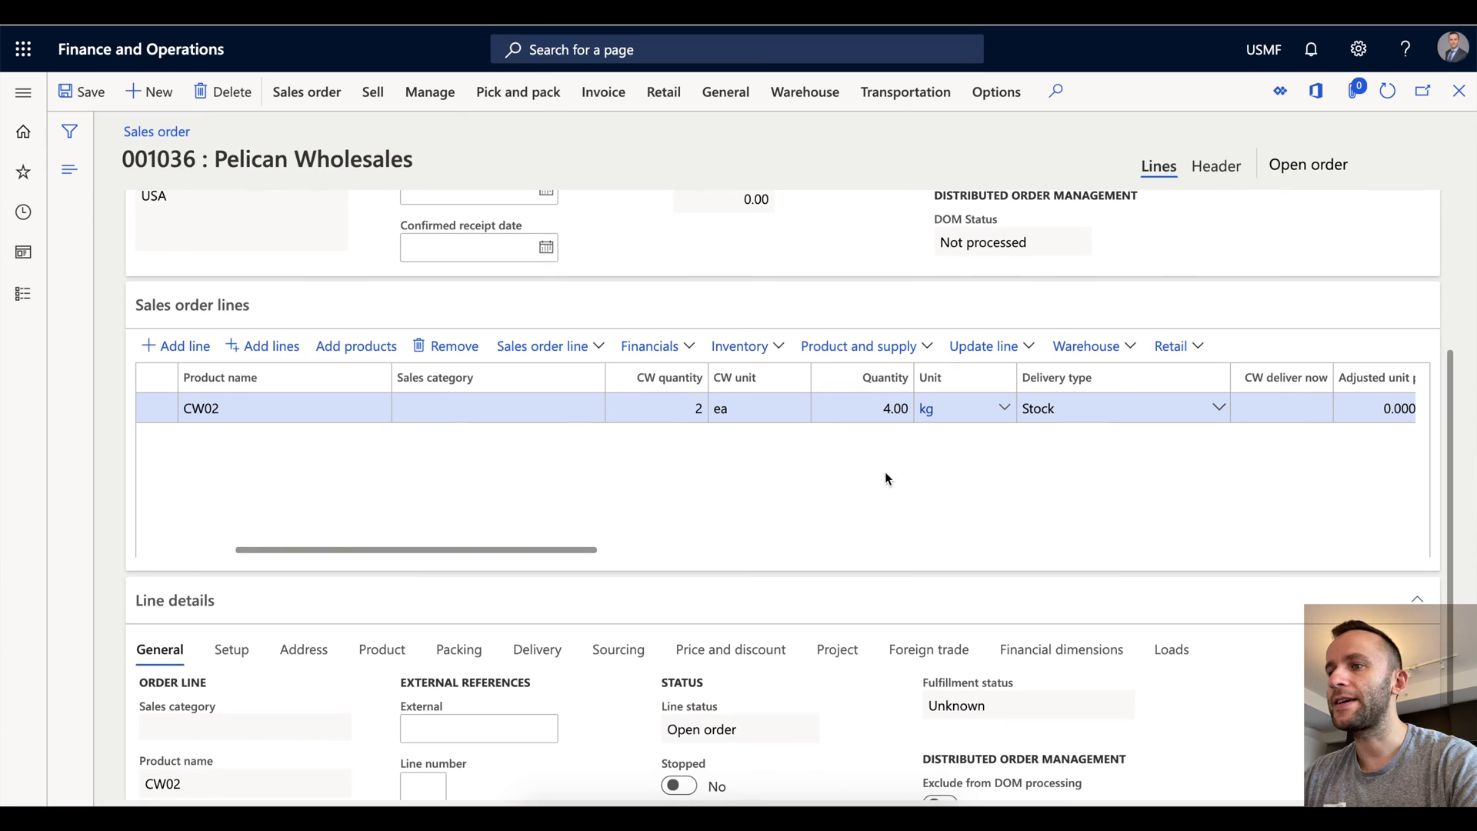
{"action": "left_click", "coordinate": [669, 410]}
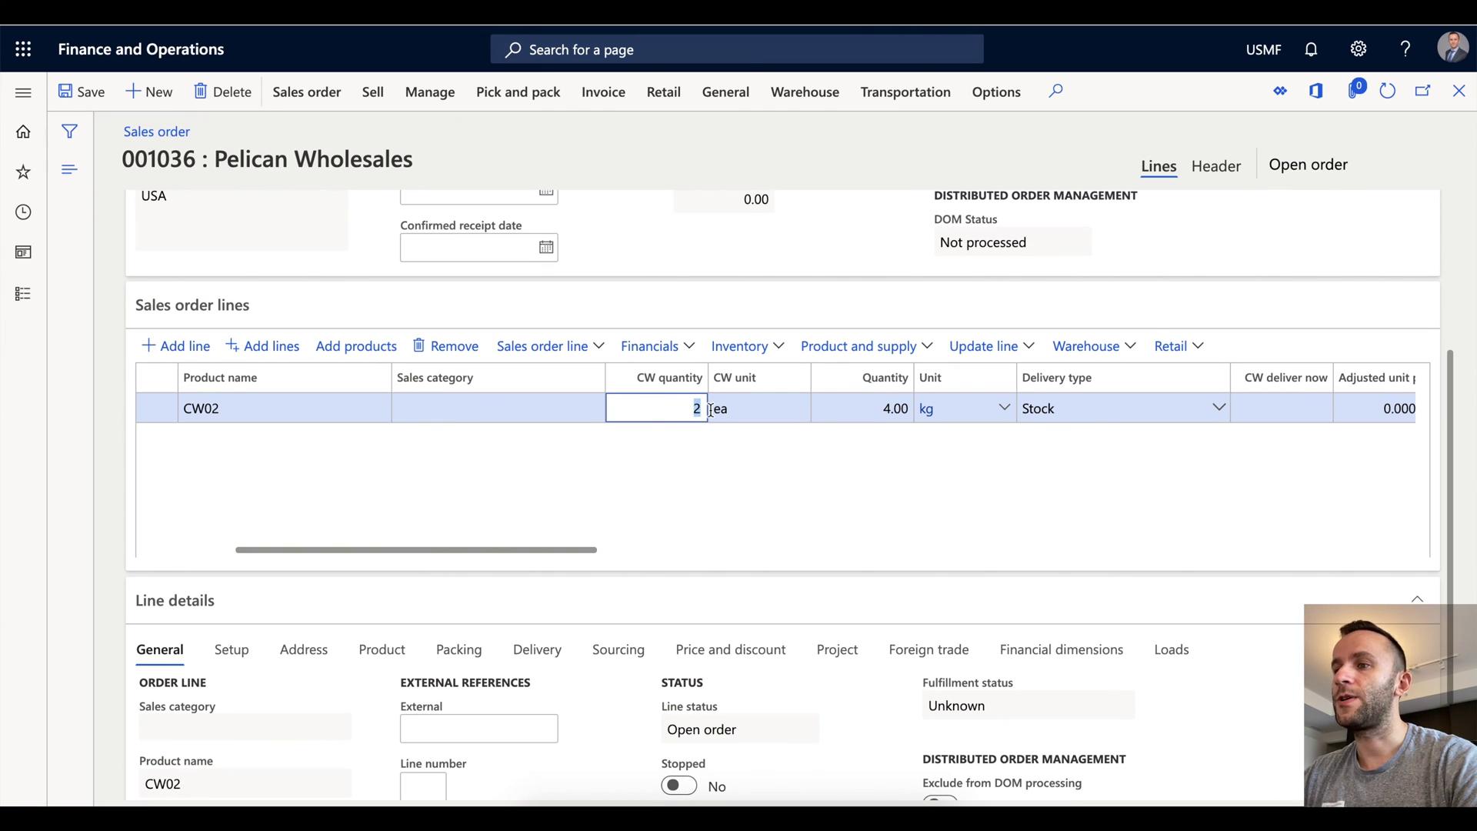
{"action": "left_click", "coordinate": [861, 415]}
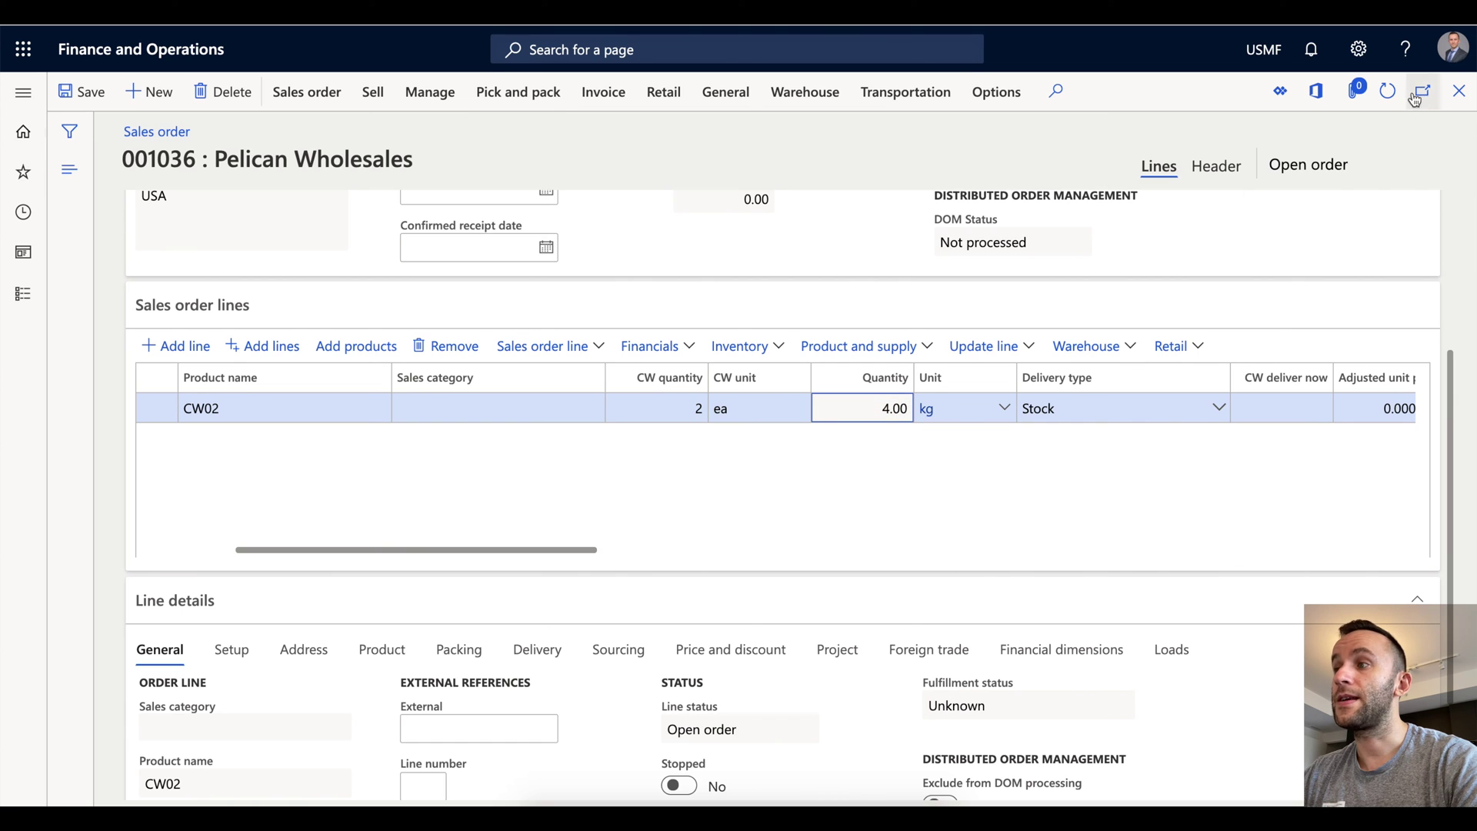
{"action": "left_click", "coordinate": [1389, 96]}
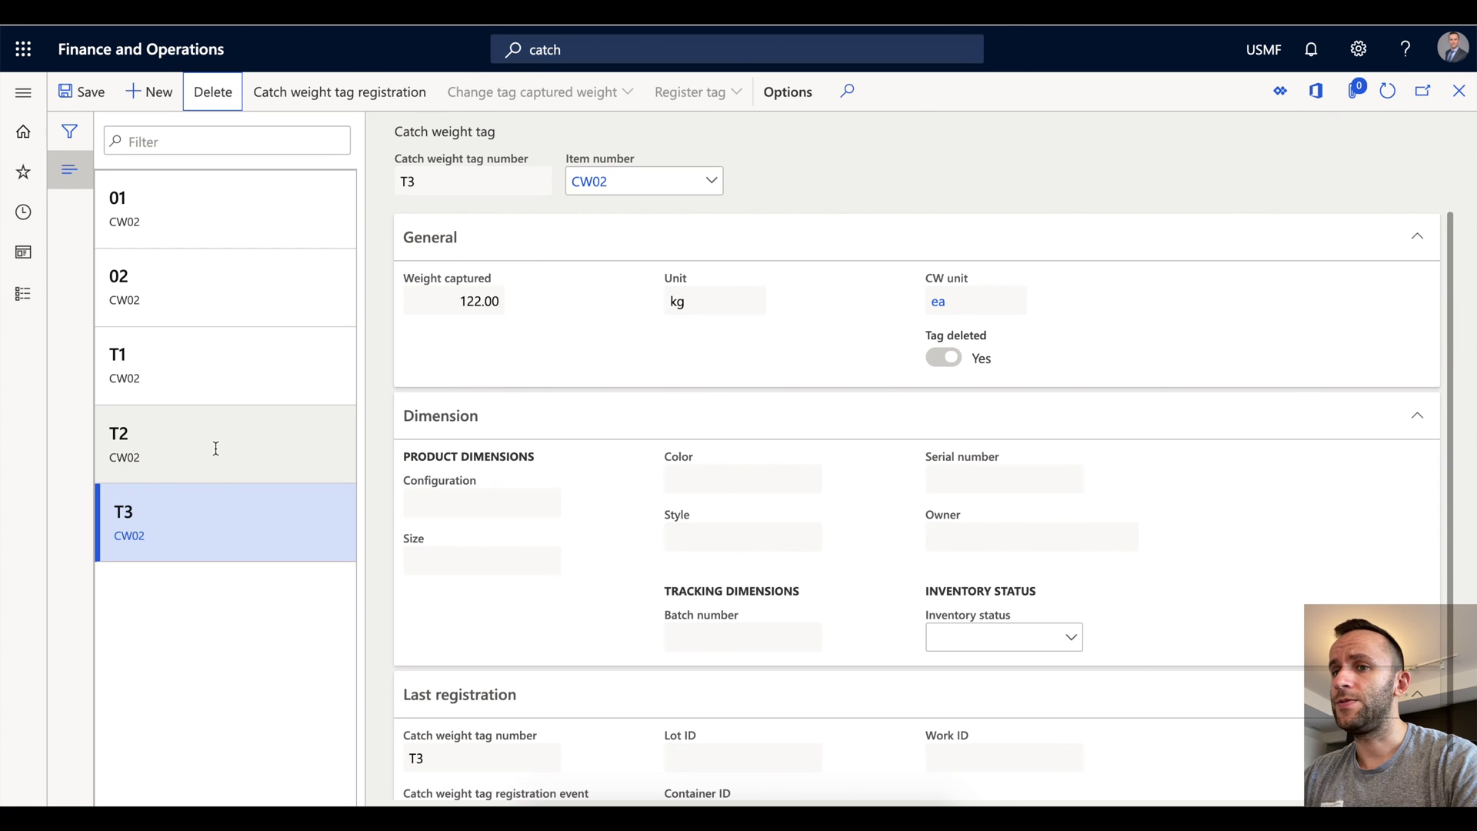
{"action": "left_click", "coordinate": [235, 433]}
{"action": "left_click", "coordinate": [241, 368]}
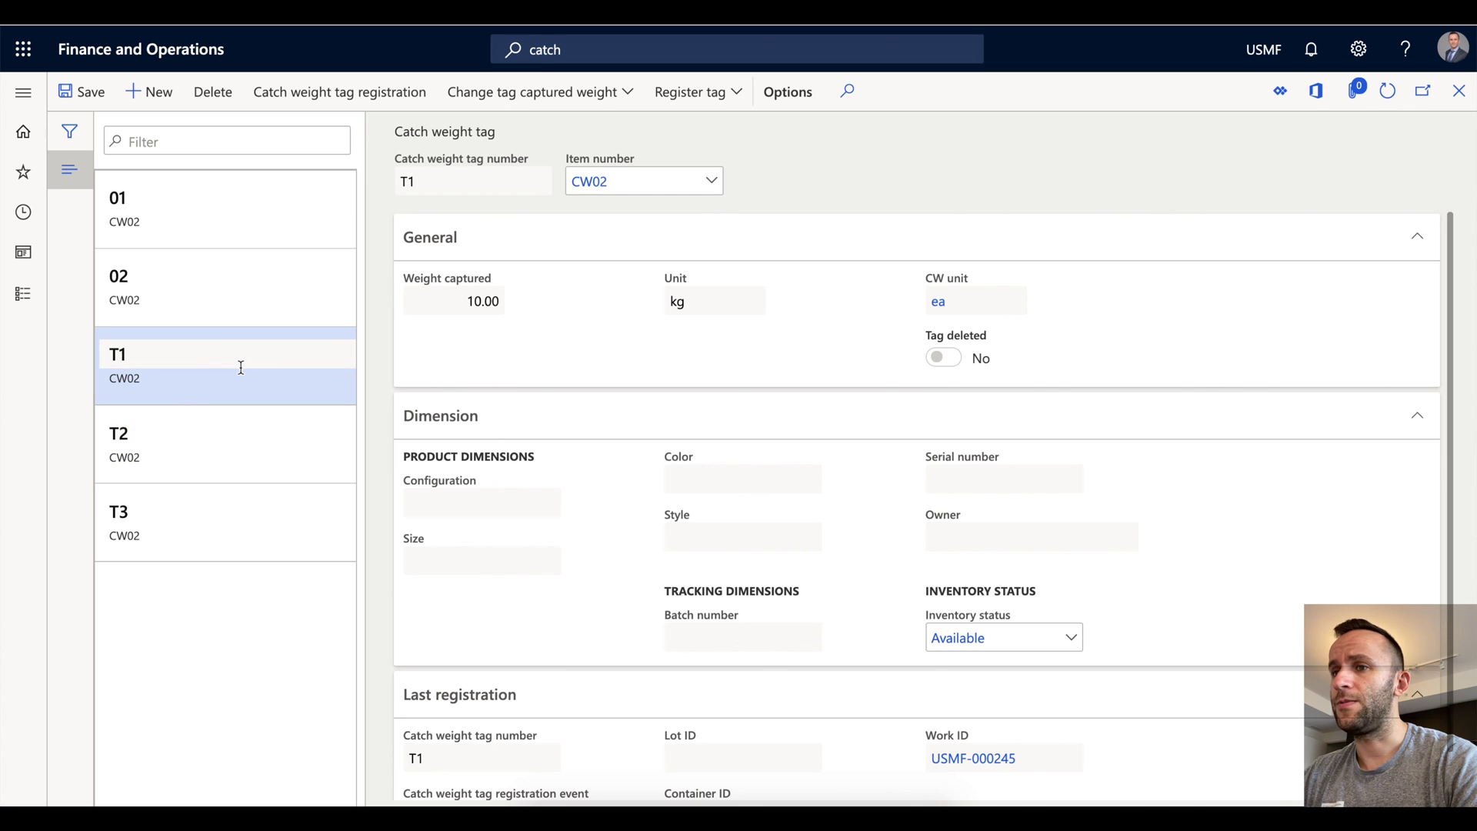
{"action": "left_click", "coordinate": [208, 442]}
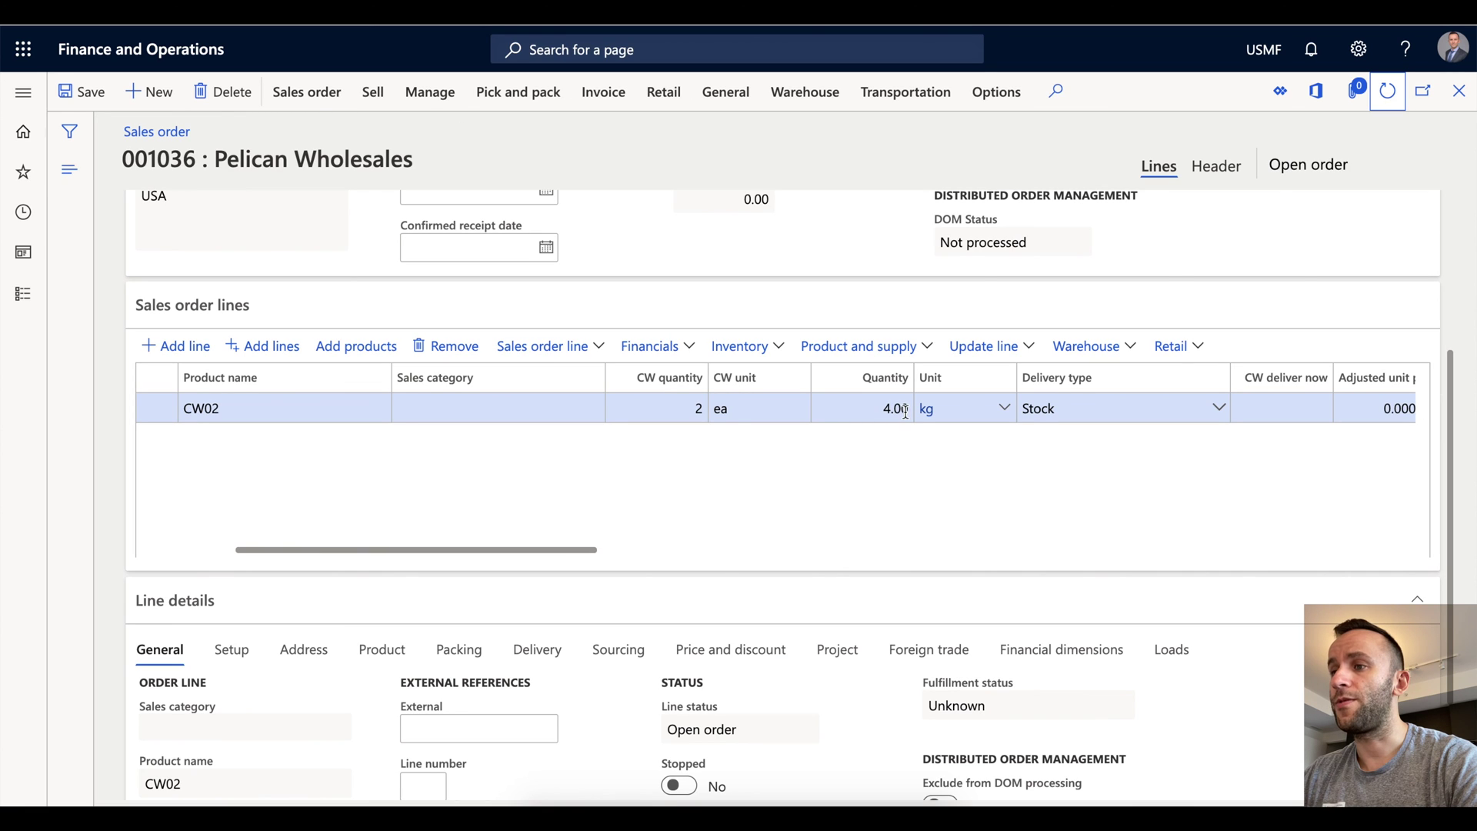
Post the packing slip for sales order 001036 without printing, after reviewing its CW02 line.
{"action": "left_click", "coordinate": [517, 91]}
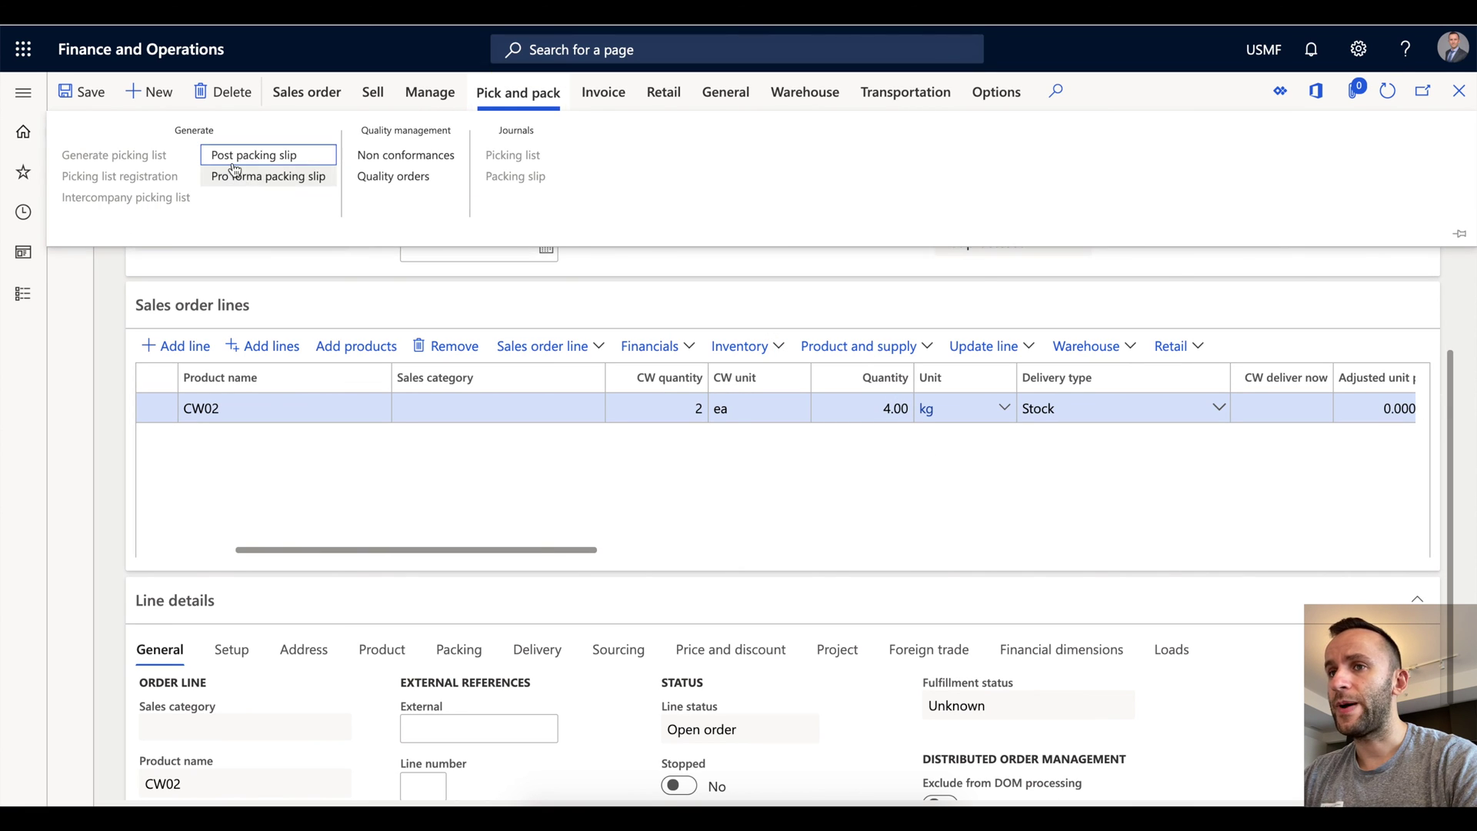
{"action": "left_click", "coordinate": [233, 160]}
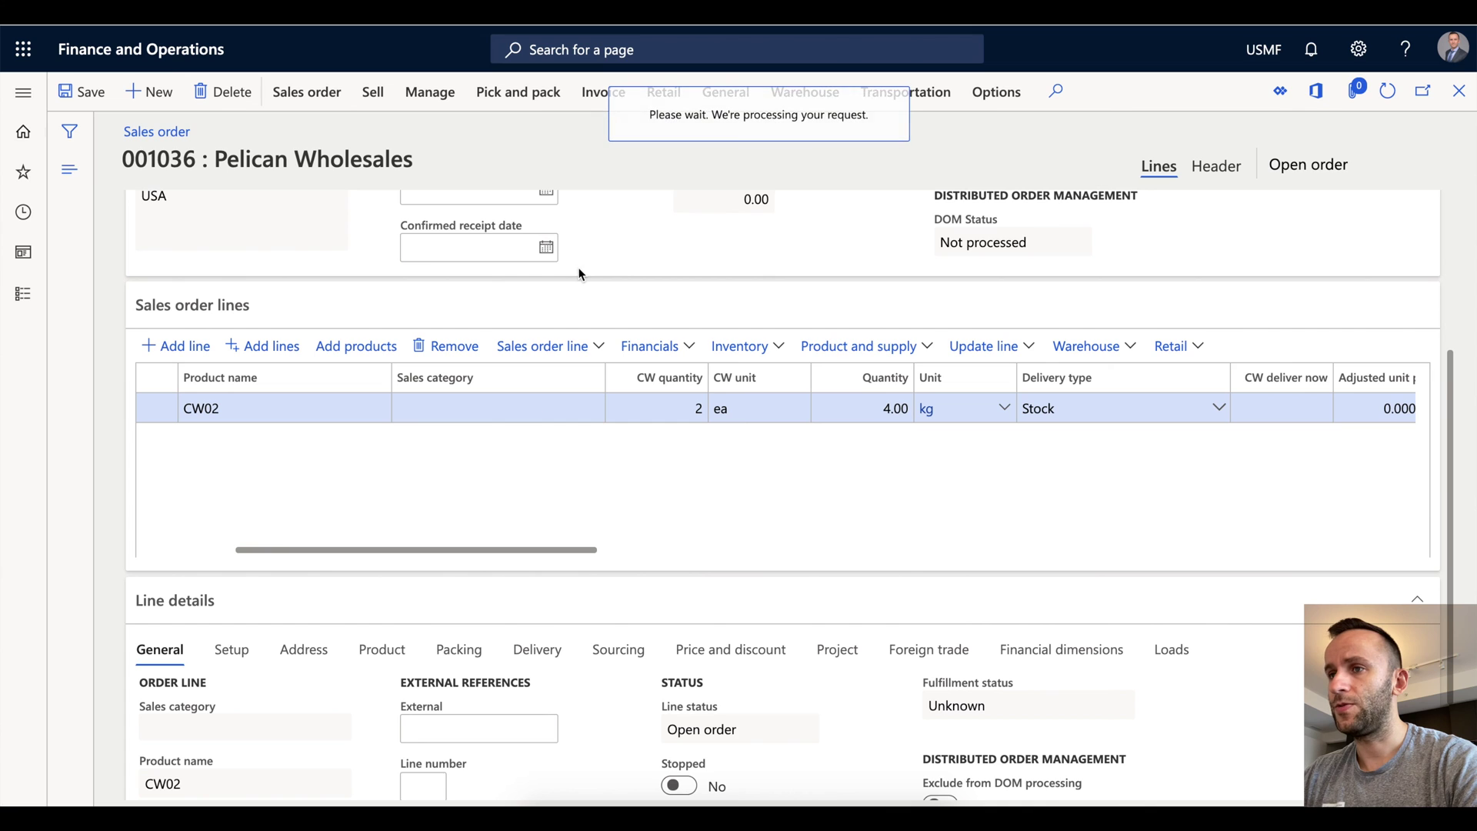
{"action": "scroll", "coordinate": [487, 447], "scroll_direction": "down", "scroll_amount": 5}
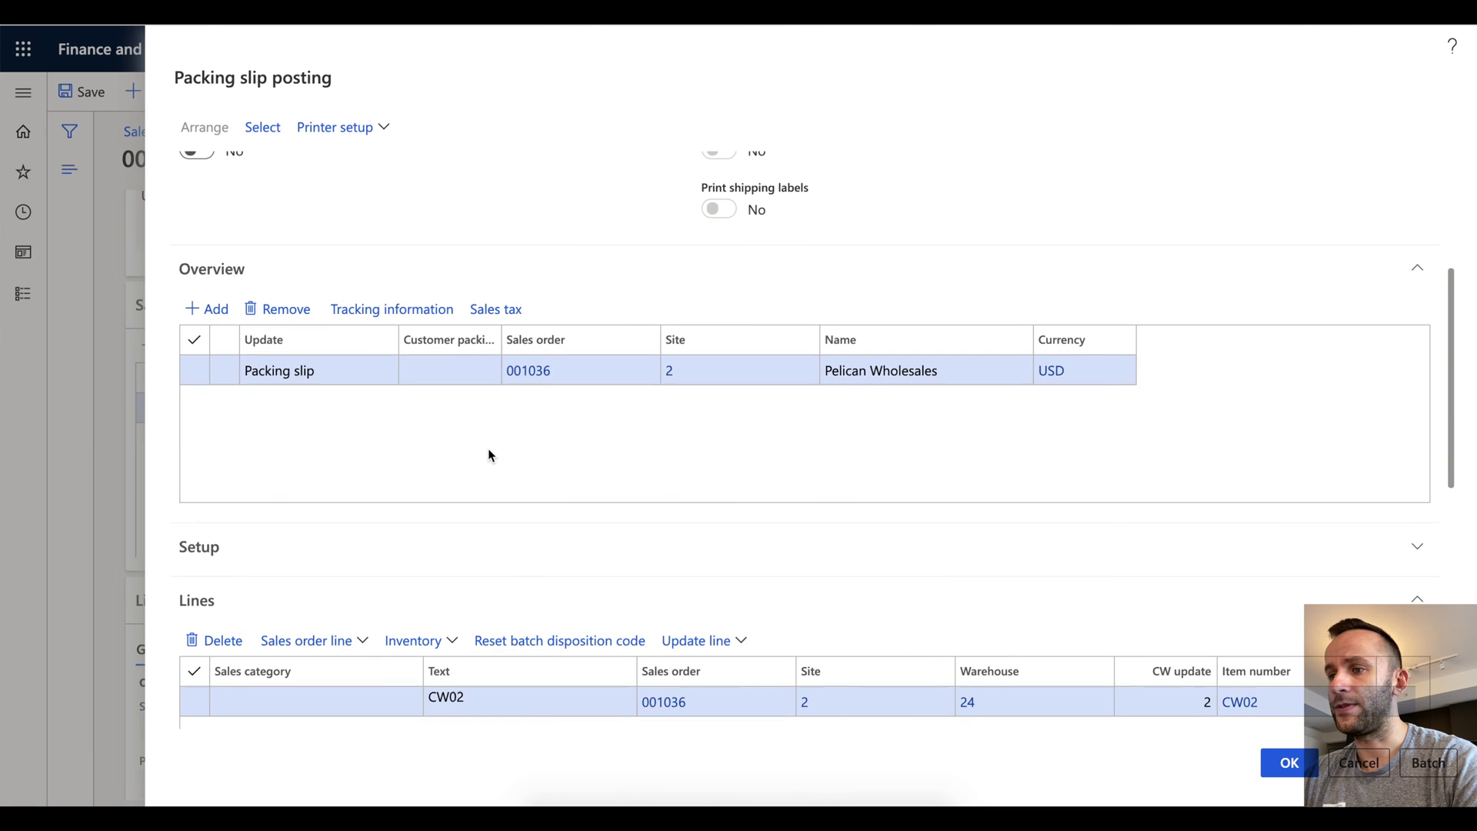
{"action": "left_click_drag", "start_coordinate": [669, 716], "coordinate": [996, 715]}
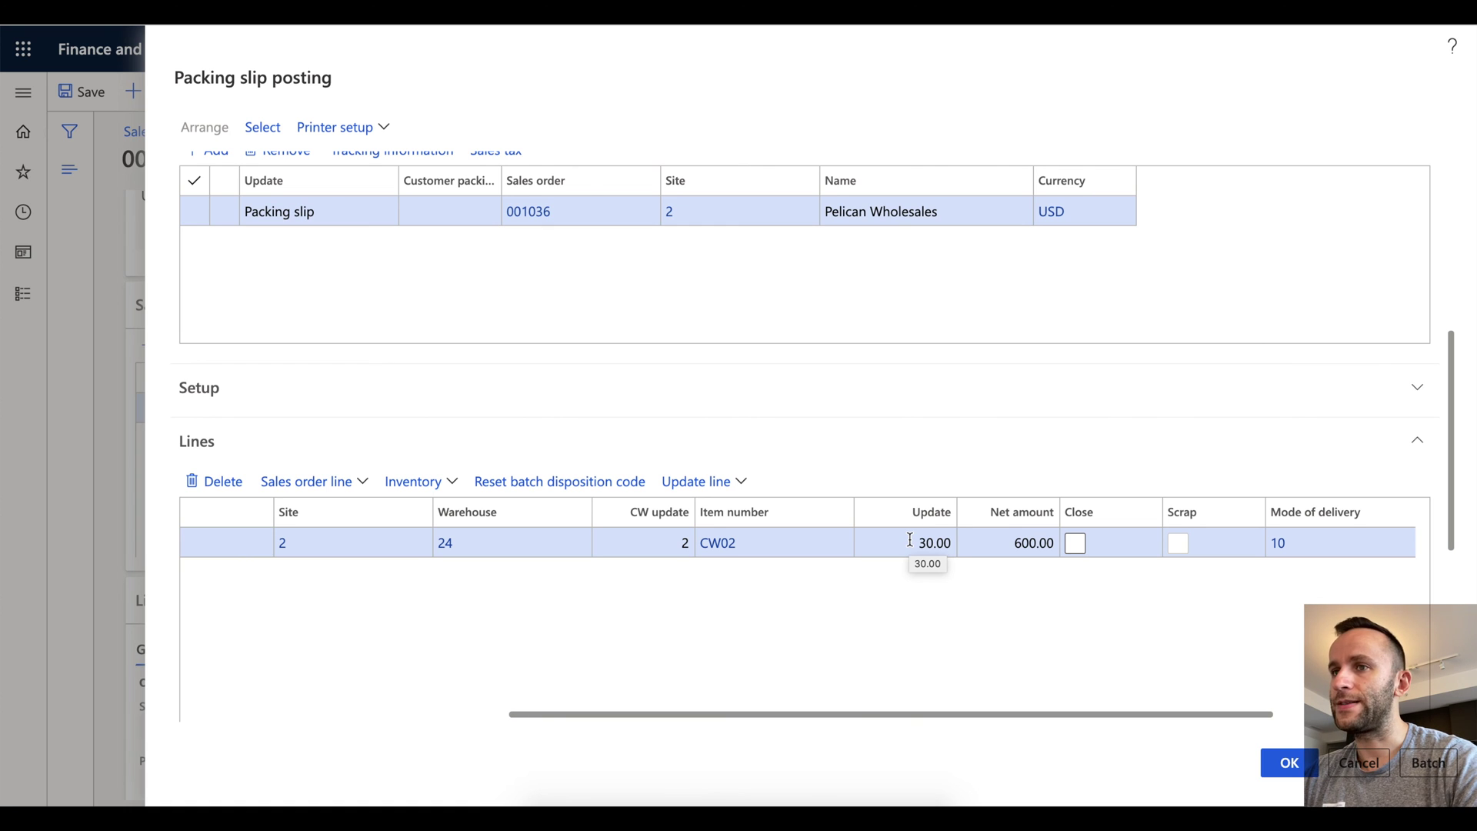
{"action": "left_click", "coordinate": [1291, 764]}
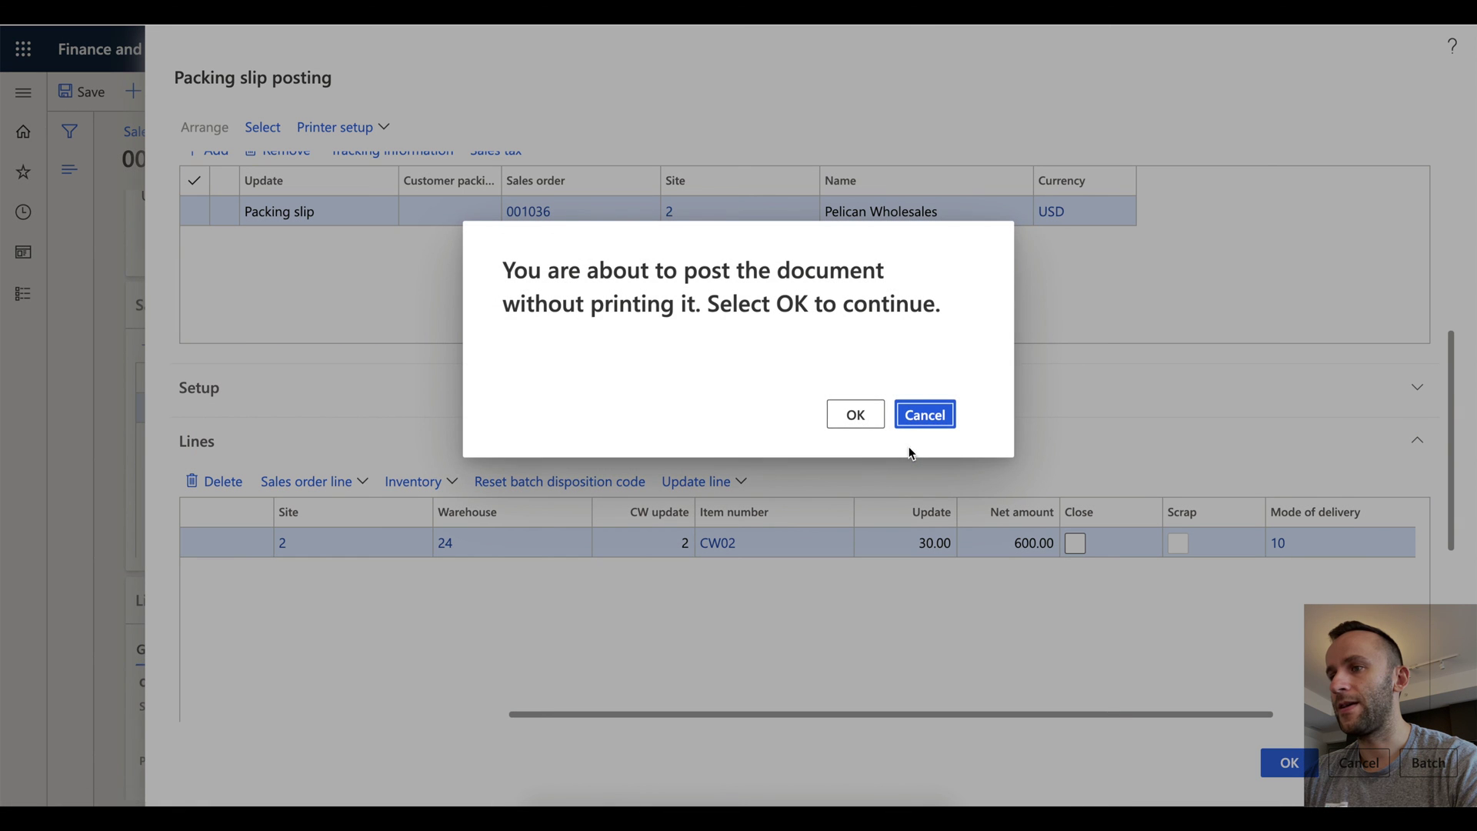
{"action": "left_click", "coordinate": [845, 410]}
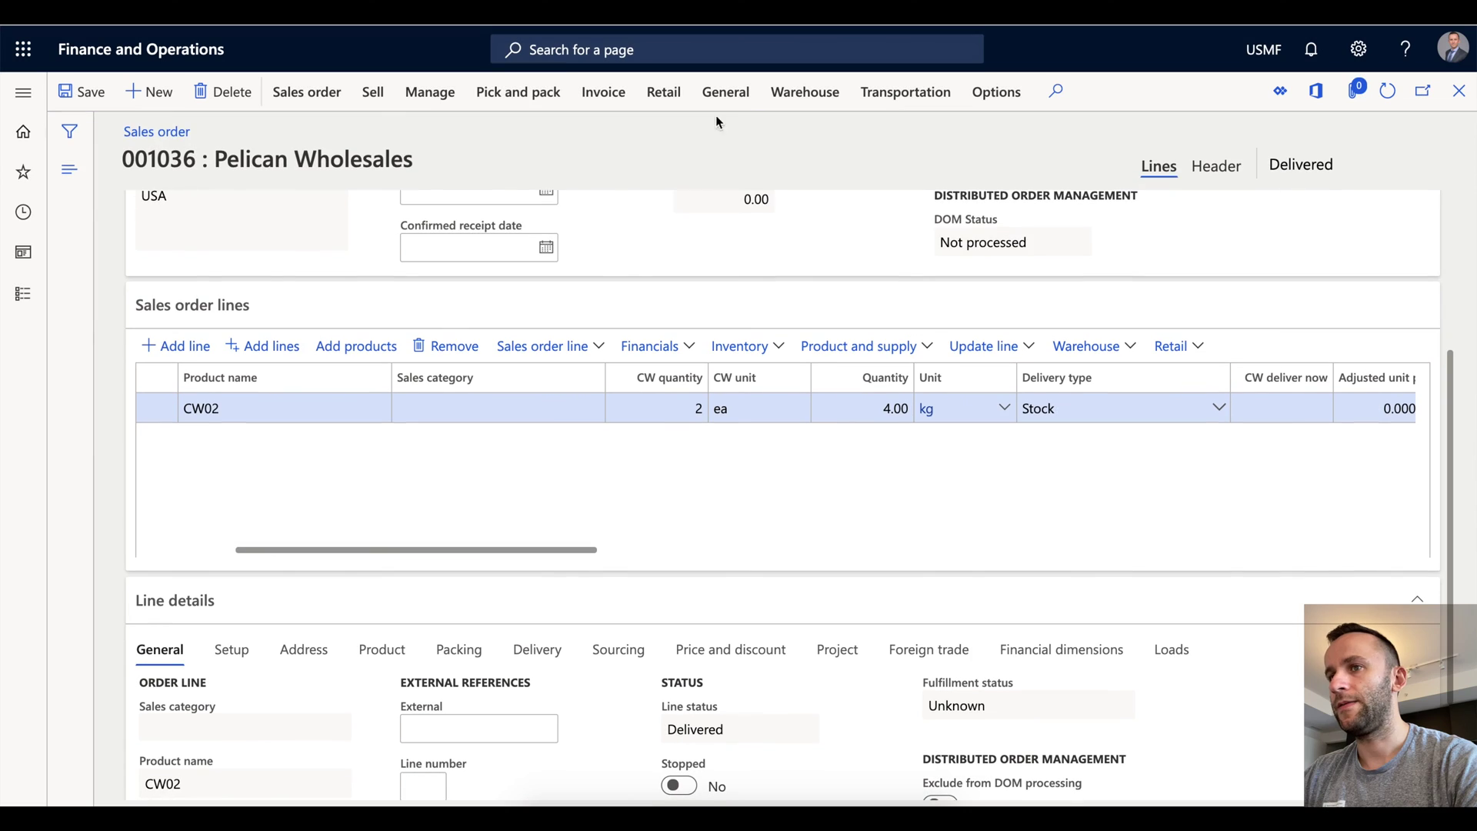
{"action": "left_click", "coordinate": [502, 93]}
Open order 001036's packing slip journal lines to check CW02: ordered 4.00, CW delivered 2.
{"action": "left_click", "coordinate": [496, 175]}
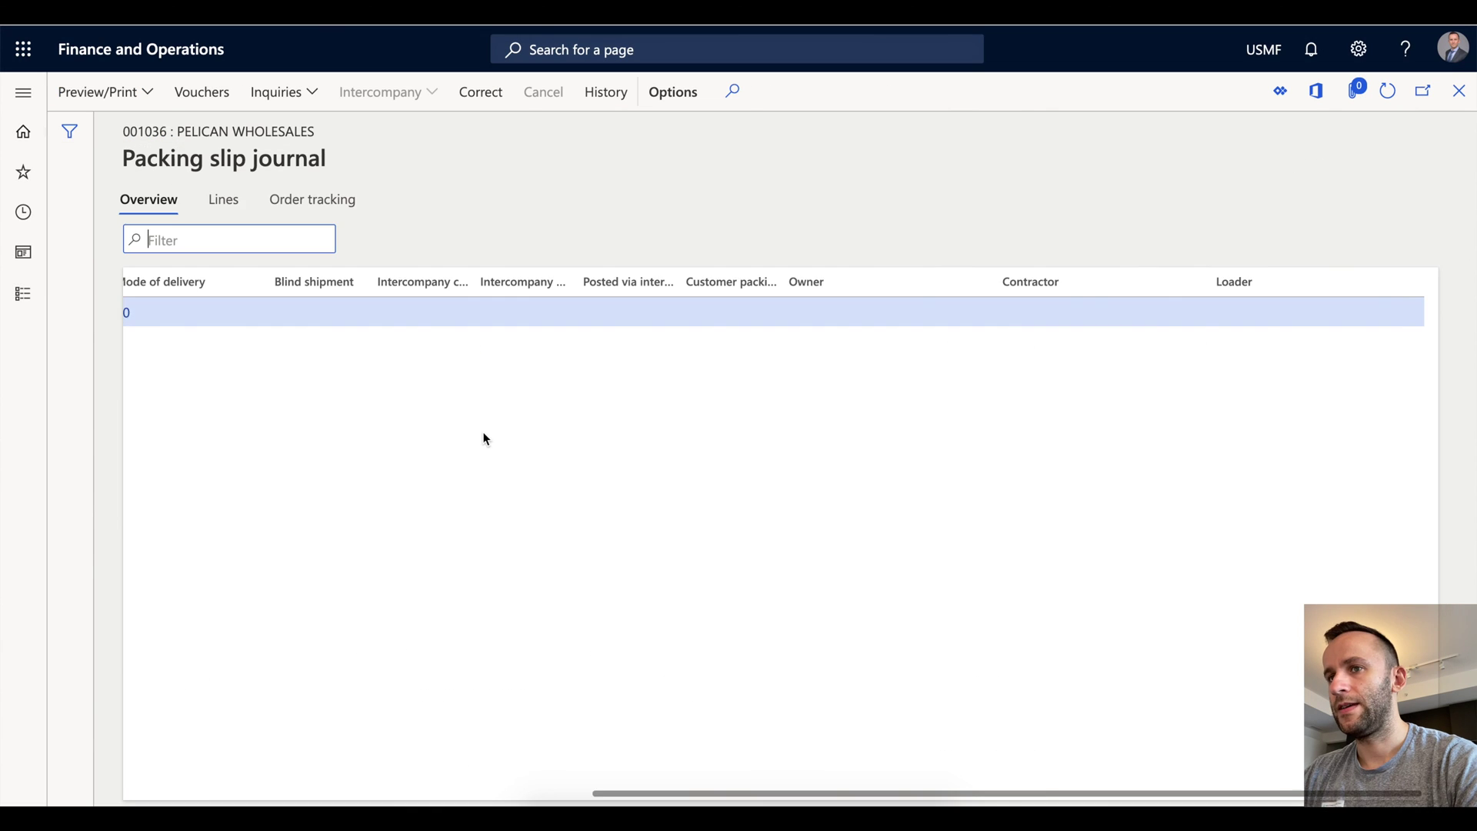
{"action": "left_click", "coordinate": [223, 199]}
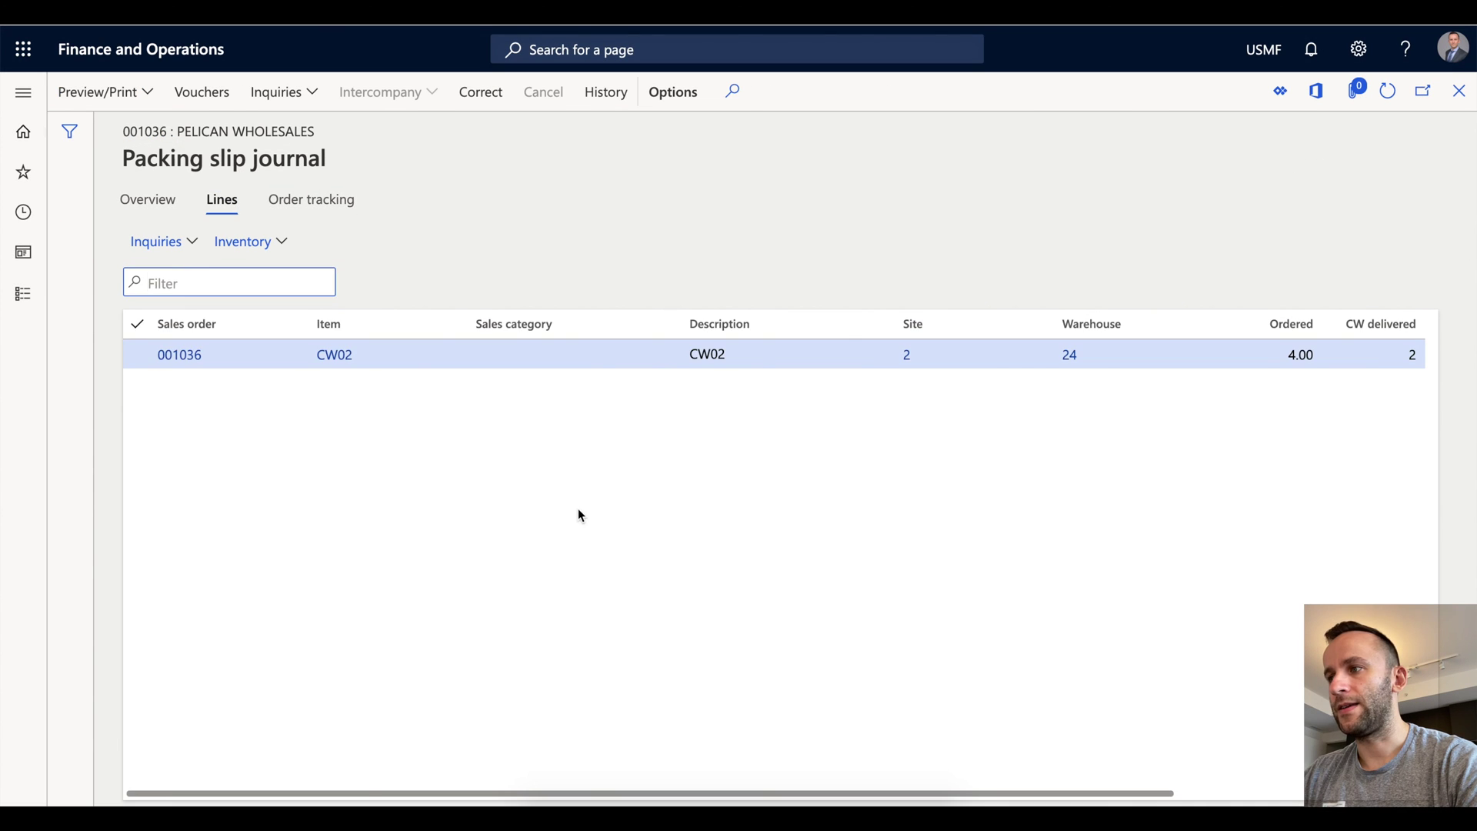